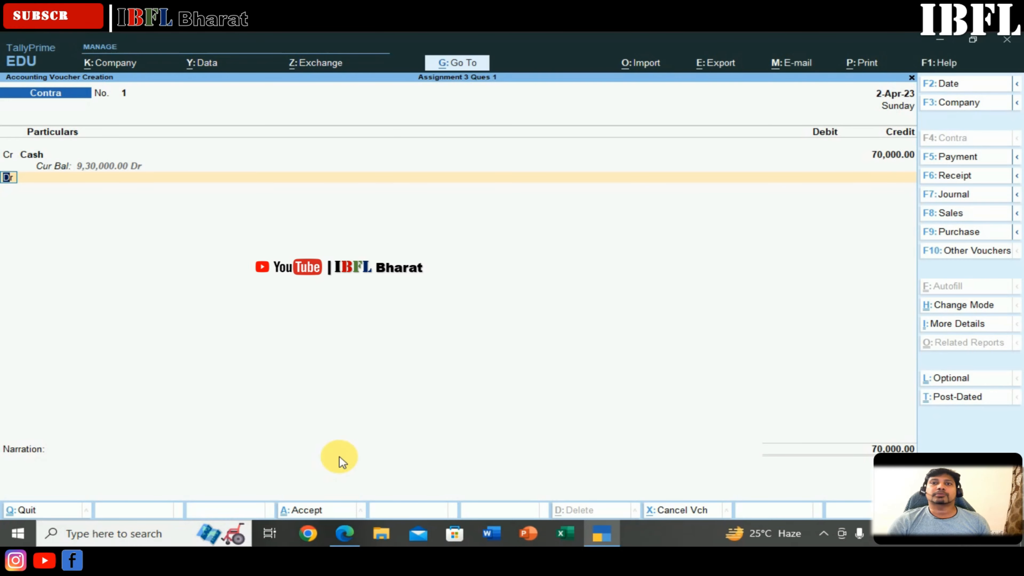
# Create a ledger named SBI under Bank Accounts for the contra voucher's debit line, leaving the bank account details at their defaults.
pyautogui.press('Return')
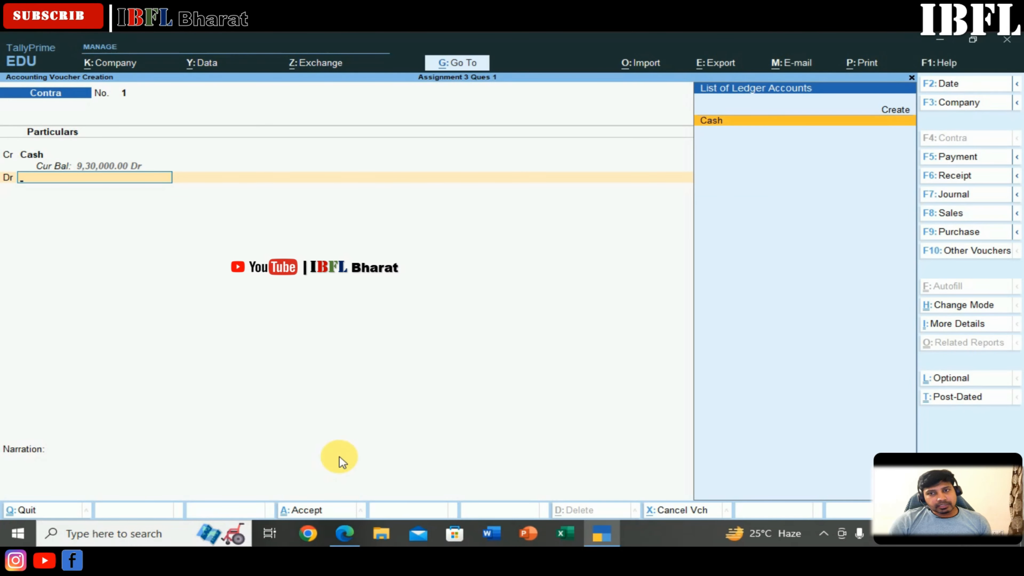
pyautogui.press('Up')
pyautogui.press('Return')
pyautogui.write('SBI')
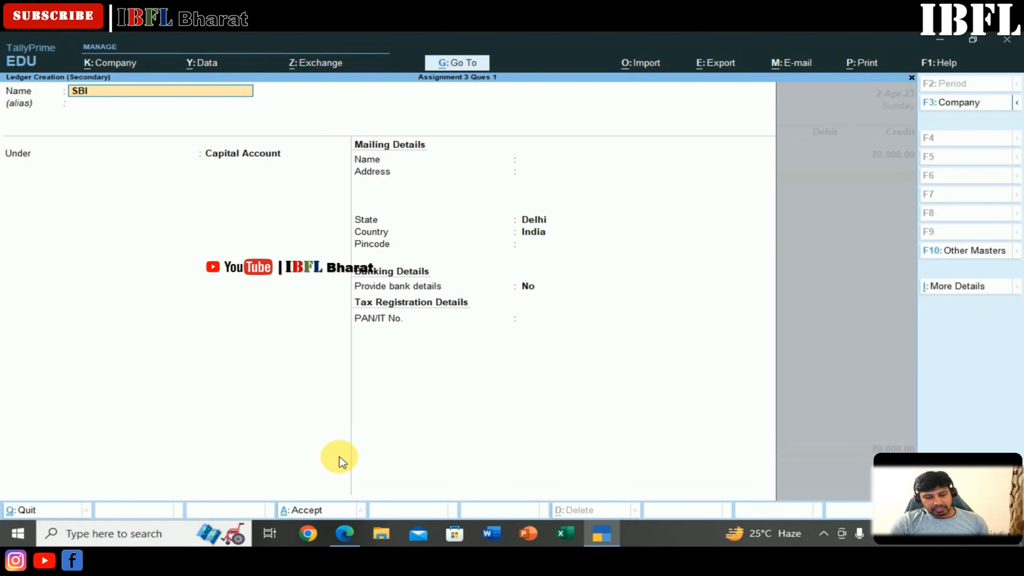
pyautogui.press('Return')
pyautogui.press('Return')
pyautogui.write('Bank')
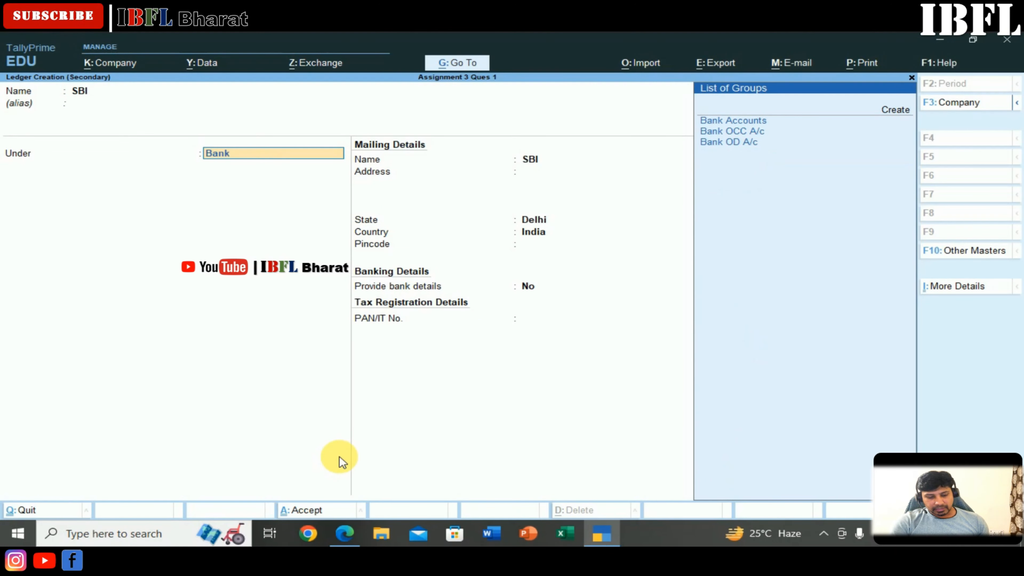
pyautogui.press('Down')
pyautogui.press('Return')
pyautogui.press('Return')
pyautogui.press('Return')
pyautogui.press('Return')
pyautogui.press('Return')
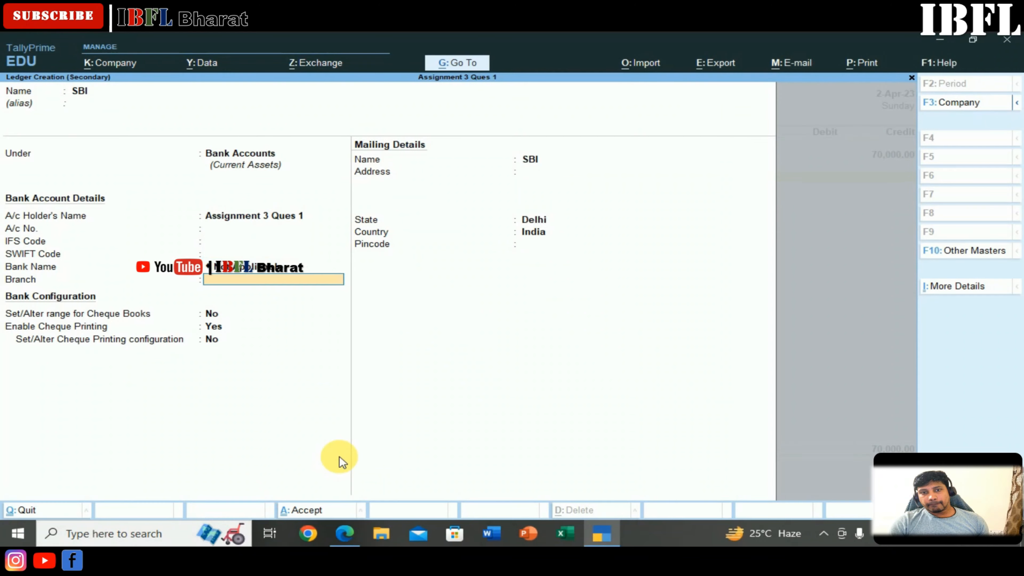
pyautogui.hotkey('ctrl', 'a')
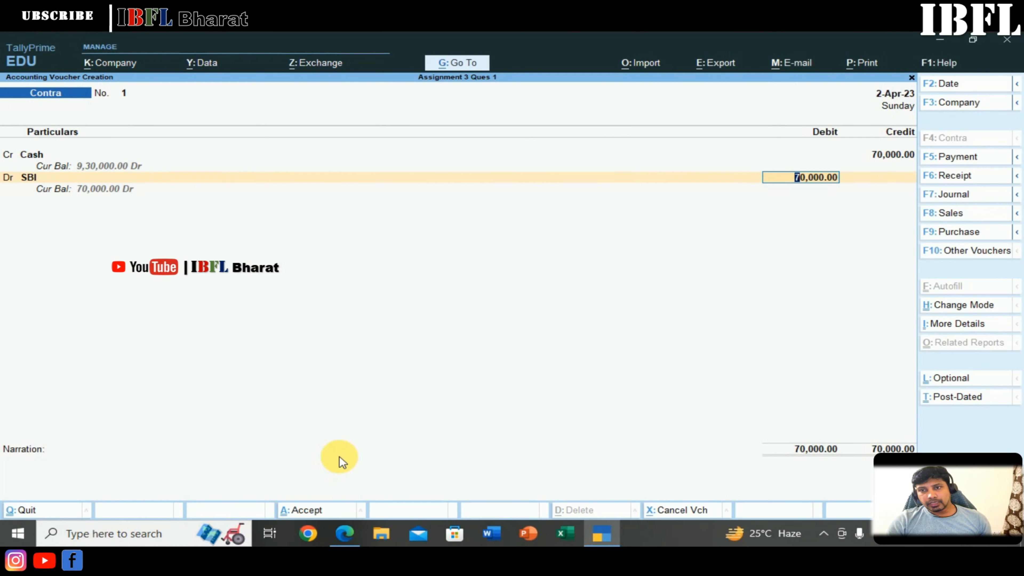
# Debit SBI with 40,000, accepting the Cash bank allocation and leaving the cash denominations blank.
pyautogui.write('40000')
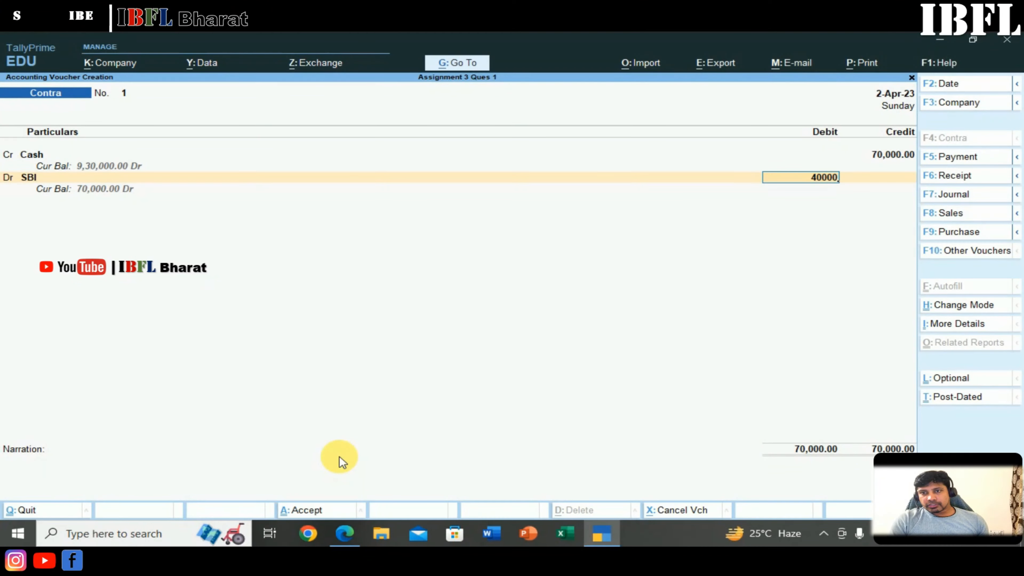
pyautogui.press('Return')
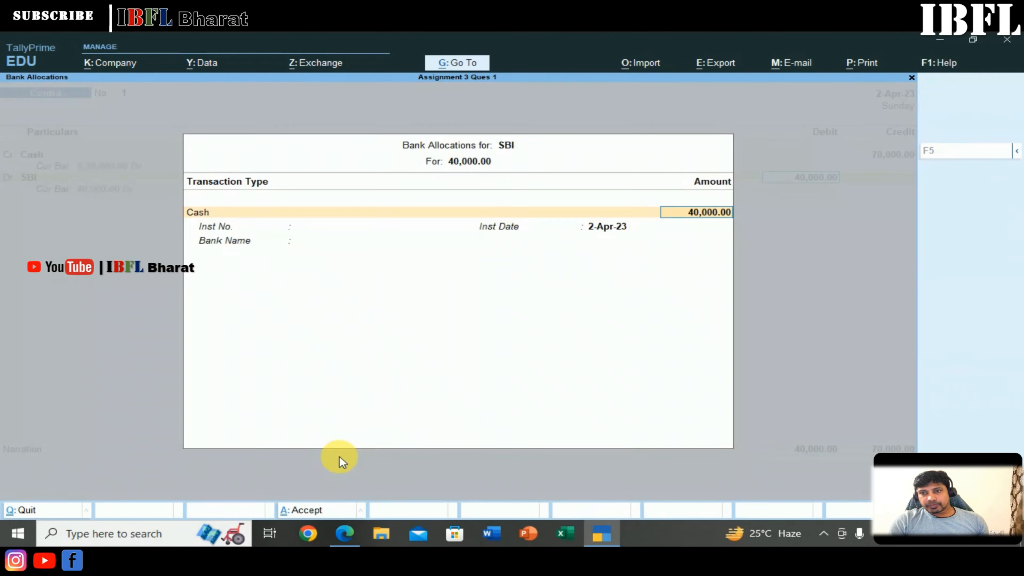
pyautogui.press('Return')
pyautogui.press('Return')
pyautogui.press('Return')
pyautogui.press('Return')
pyautogui.press('Return')
pyautogui.press('Return')
pyautogui.press('Return')
pyautogui.press('Return')
pyautogui.press('Return')
pyautogui.press('Return')
pyautogui.press('Return')
pyautogui.press('Return')
pyautogui.press('Return')
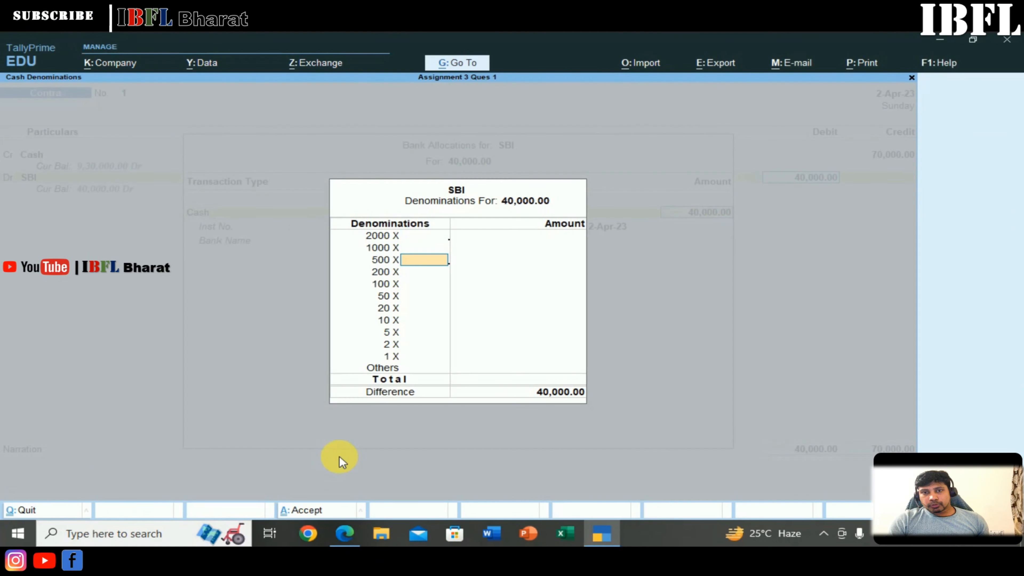
pyautogui.press('Return')
pyautogui.press('Return')
pyautogui.press('Return')
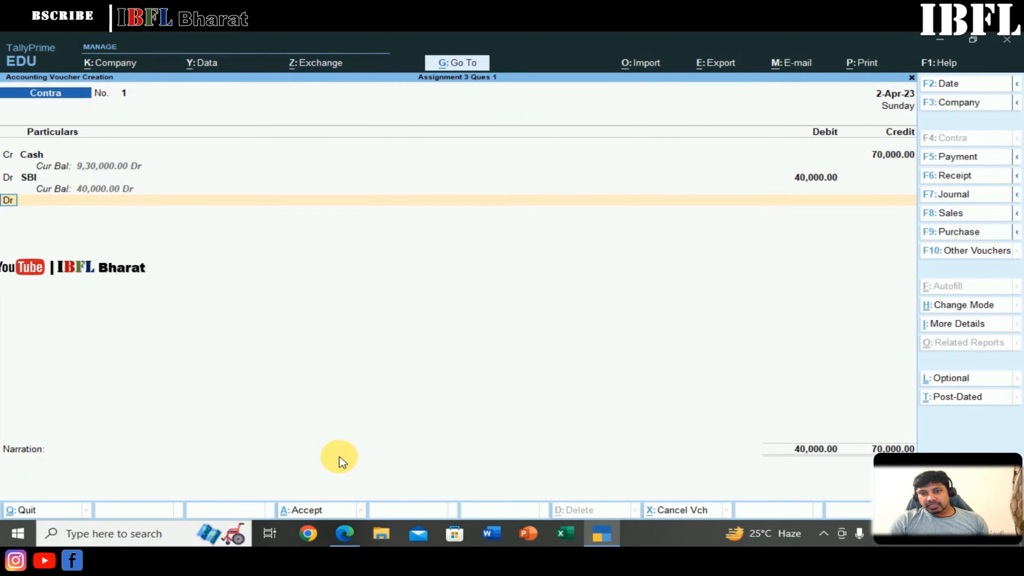
# Create a second bank ledger named ICICI under Bank Accounts for the next debit line, keeping the default details.
pyautogui.press('Up')
pyautogui.press('Return')
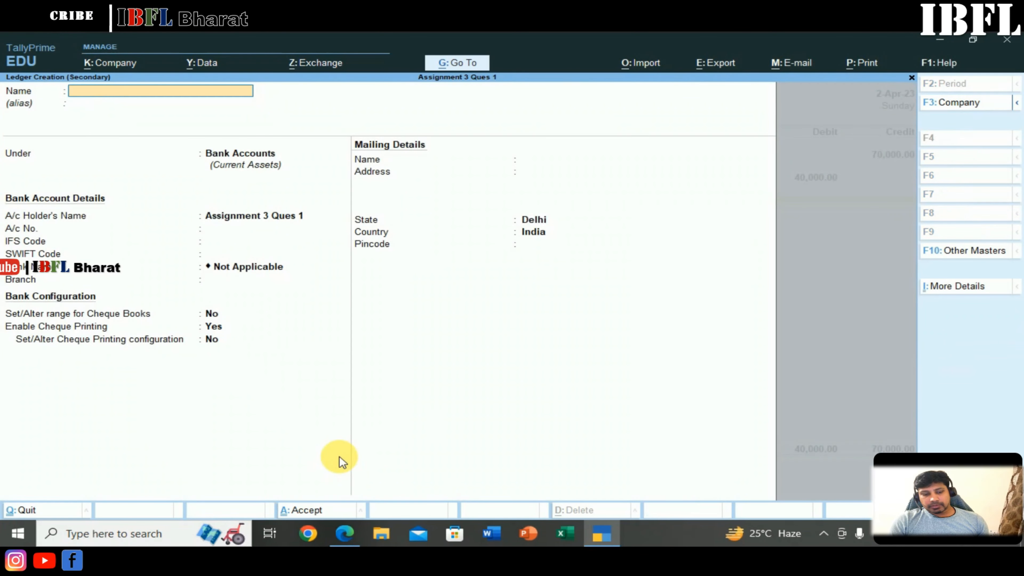
pyautogui.write('ICICI')
pyautogui.press('Return')
pyautogui.press('Return')
pyautogui.press('Return')
pyautogui.press('Return')
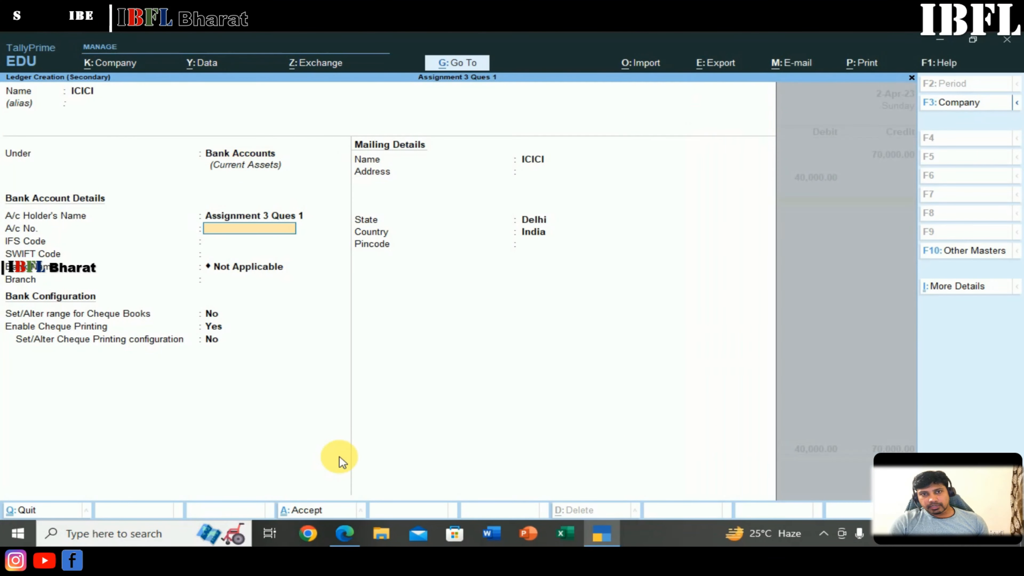
pyautogui.press('ctrl')
pyautogui.hotkey('ctrl', 'a')
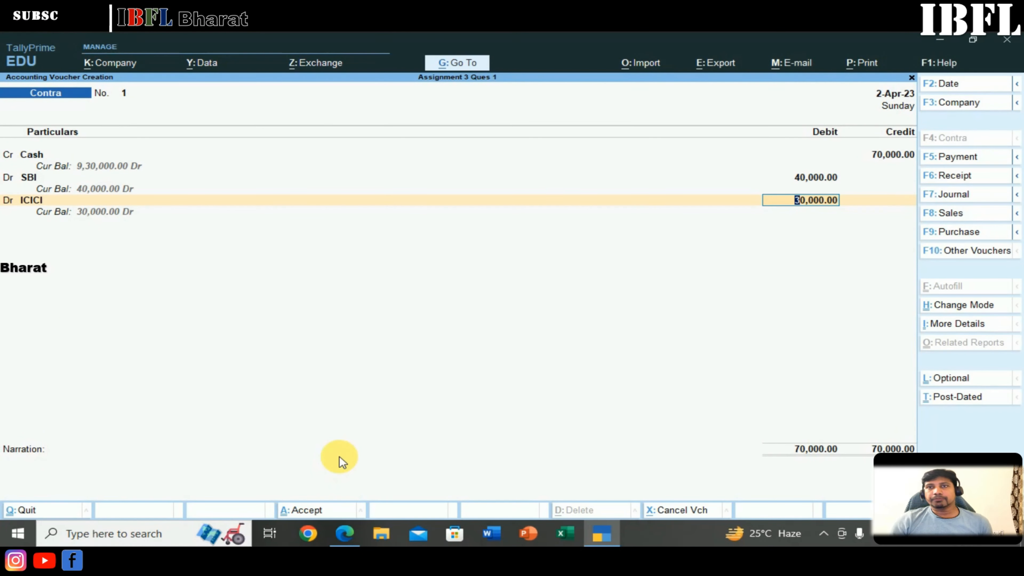
# Debit ICICI with 30,000, leaving its cash denominations blank, and save the contra voucher without a narration.
pyautogui.press('Return')
pyautogui.press('Return')
pyautogui.press('Return')
pyautogui.press('Return')
pyautogui.press('Return')
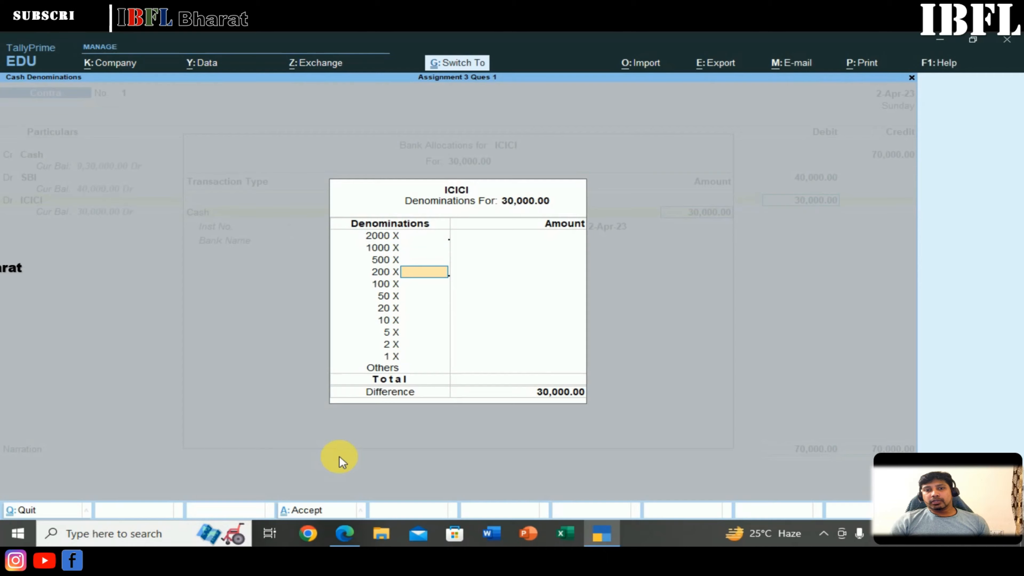
pyautogui.hotkey('ctrl', 'a')
pyautogui.press('Return')
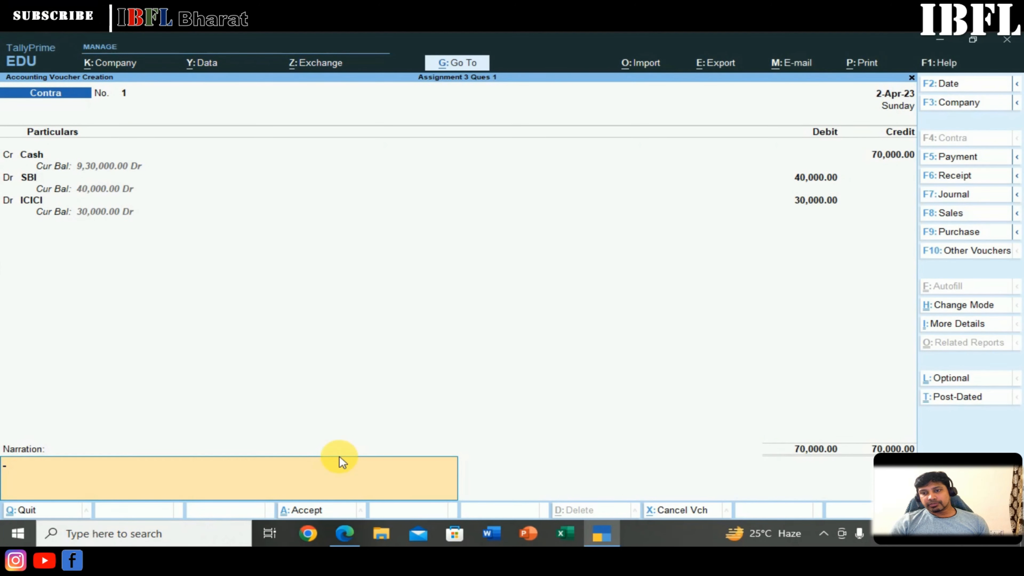
pyautogui.press('Return')
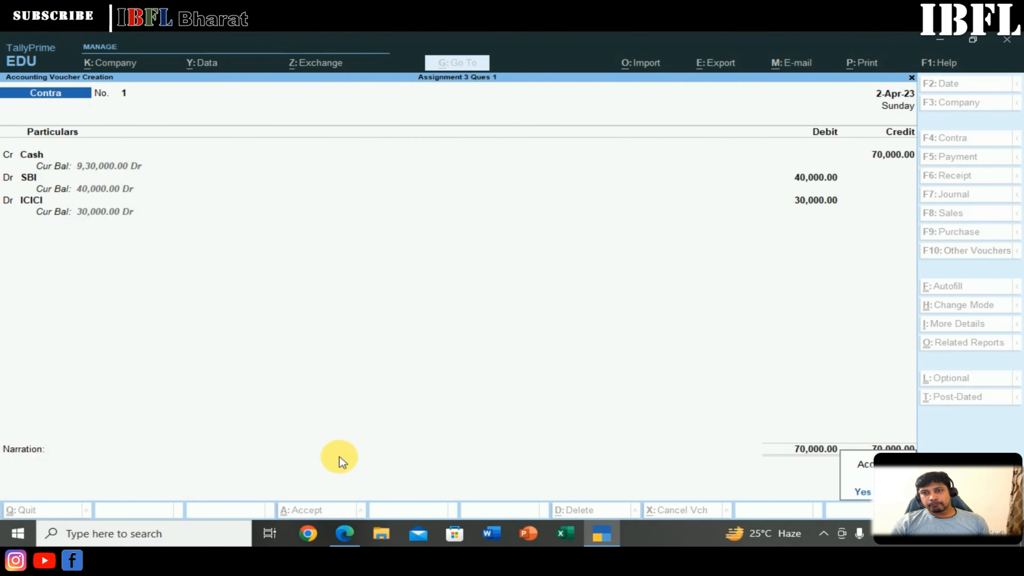
pyautogui.press('Return')
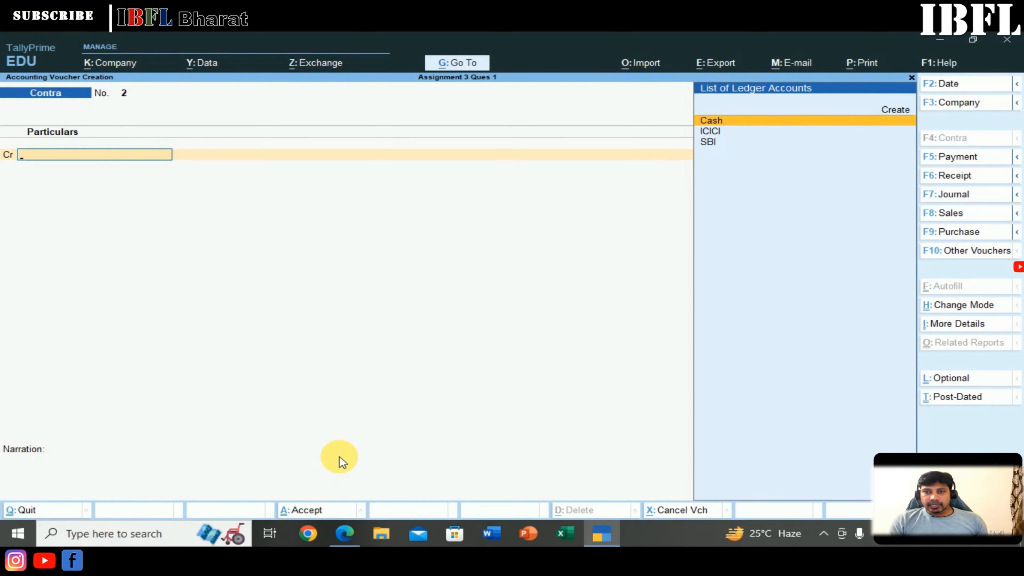
# Consult the assignment PDF and start a purchase voucher in As Voucher mode, leaving the supplier invoice number and date blank.
pyautogui.hotkey('alt', 'Tab')
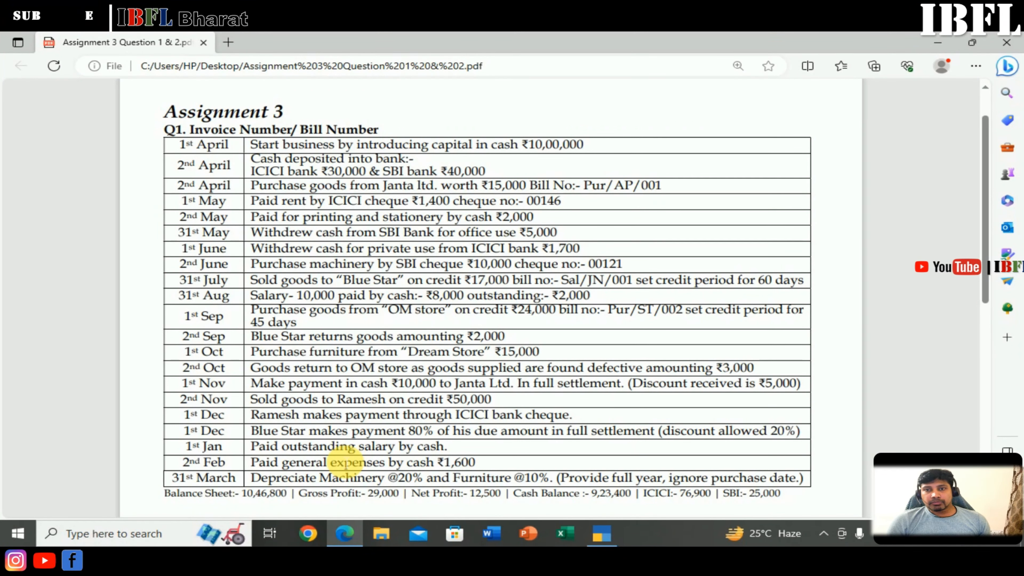
pyautogui.hotkey('alt', 'Tab')
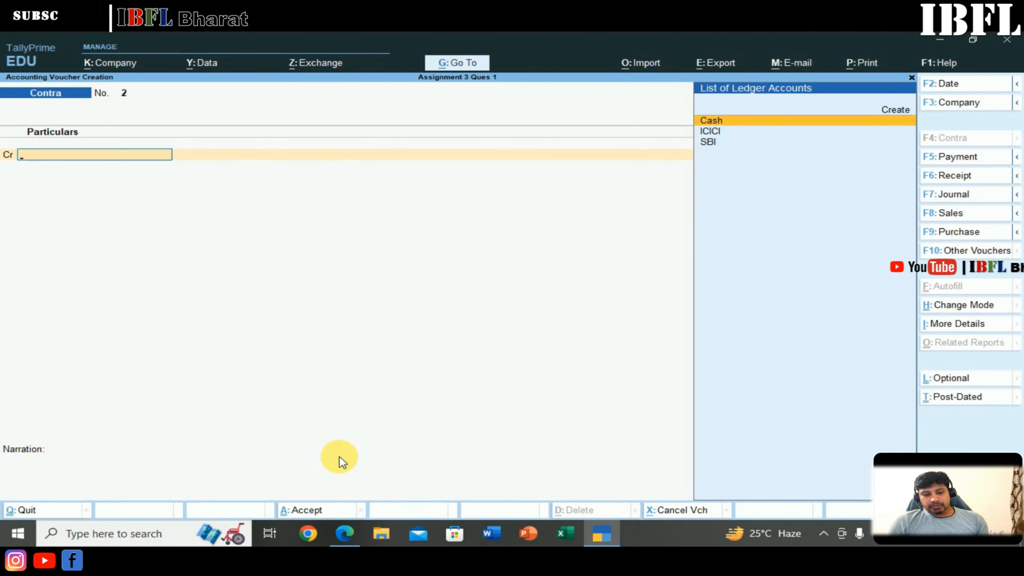
pyautogui.press('F9')
pyautogui.hotkey('ctrl', 'h')
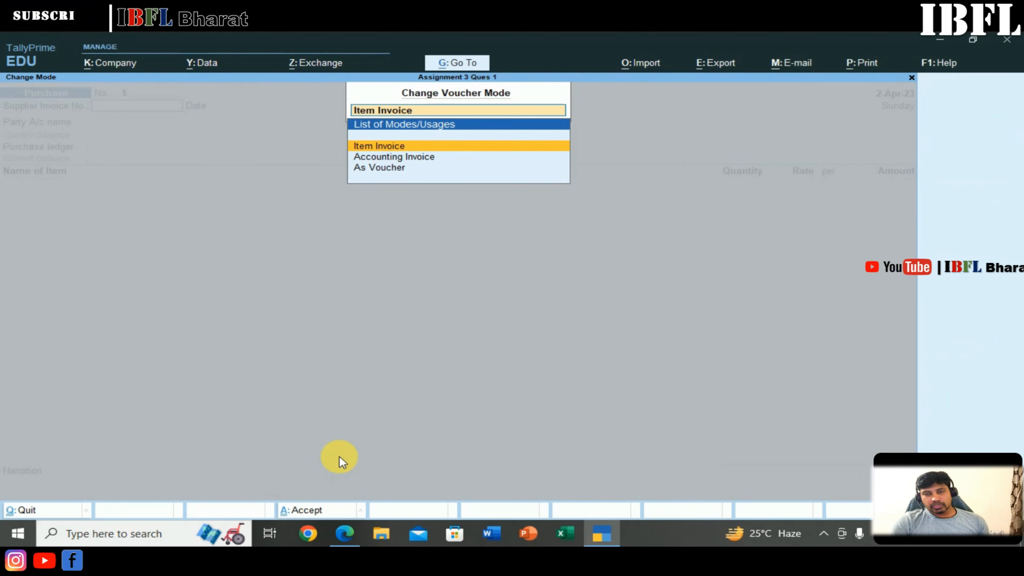
pyautogui.press('Down')
pyautogui.press('Down')
pyautogui.press('Return')
pyautogui.press('Return')
pyautogui.press('Return')
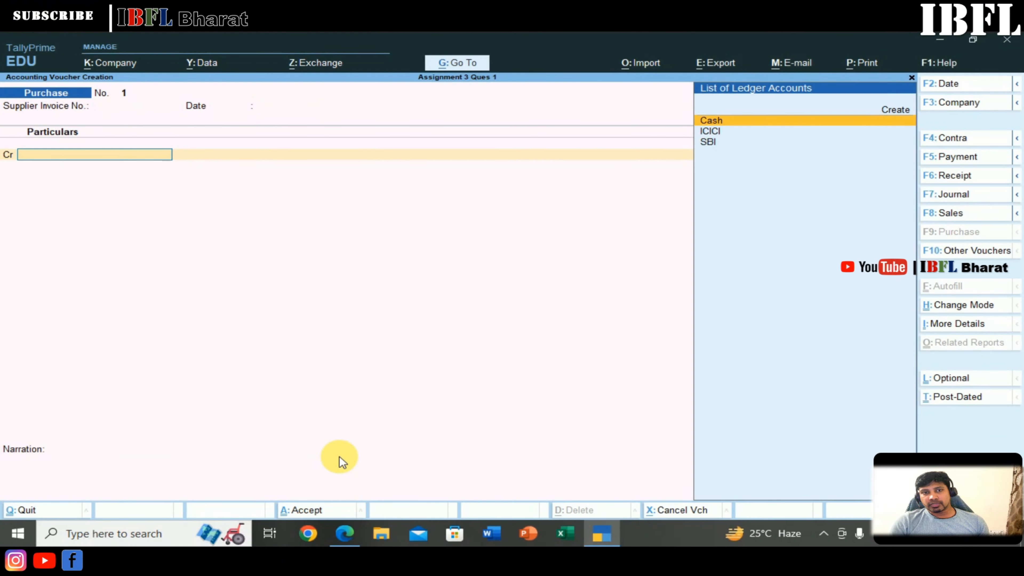
# Create a ledger named Janta Ltd under Sundry Creditors for the credit line, with bill-by-bill balances maintained.
pyautogui.press('Up')
pyautogui.press('Return')
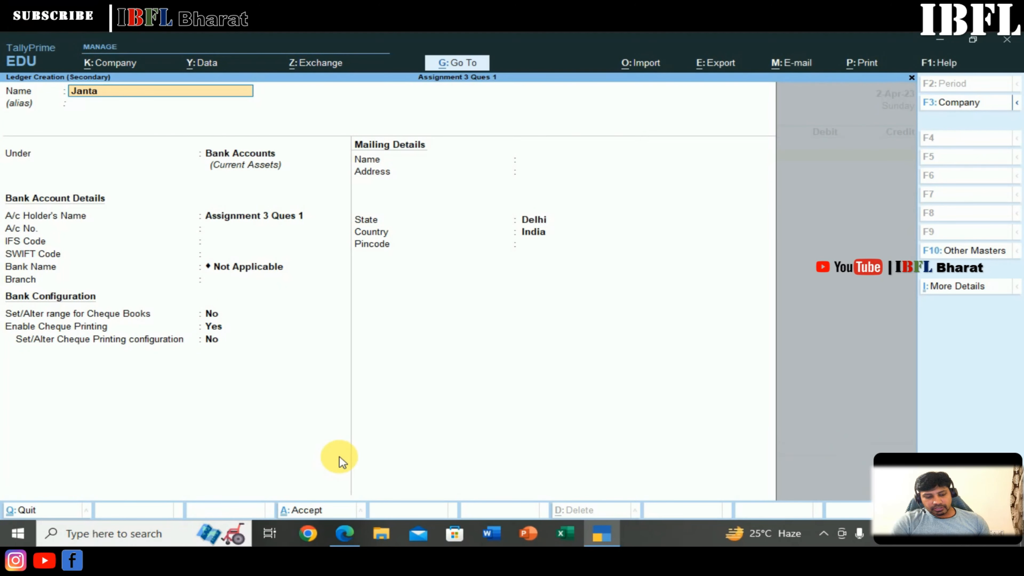
pyautogui.press('Return')
pyautogui.write('Cred')
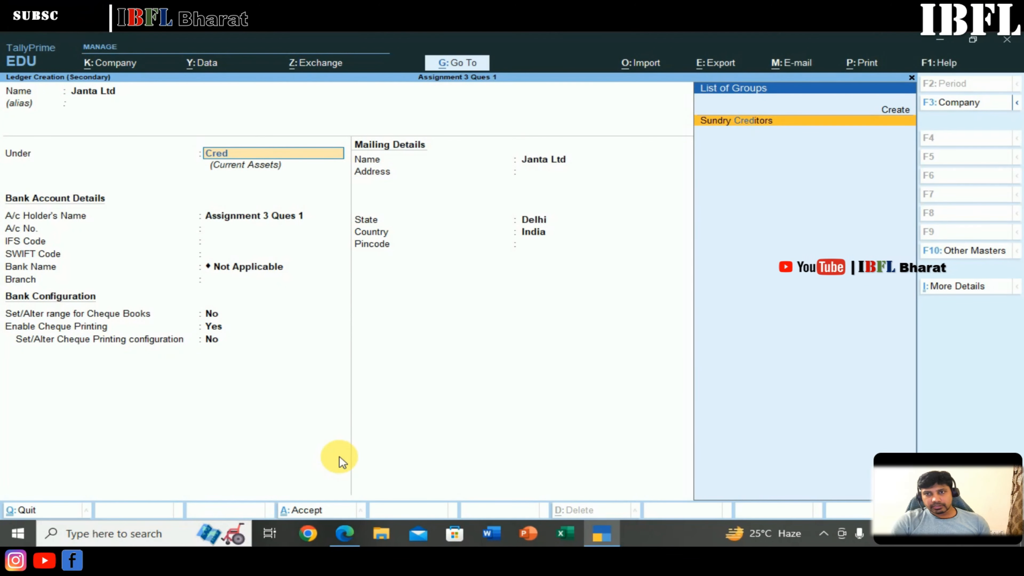
pyautogui.press('Return')
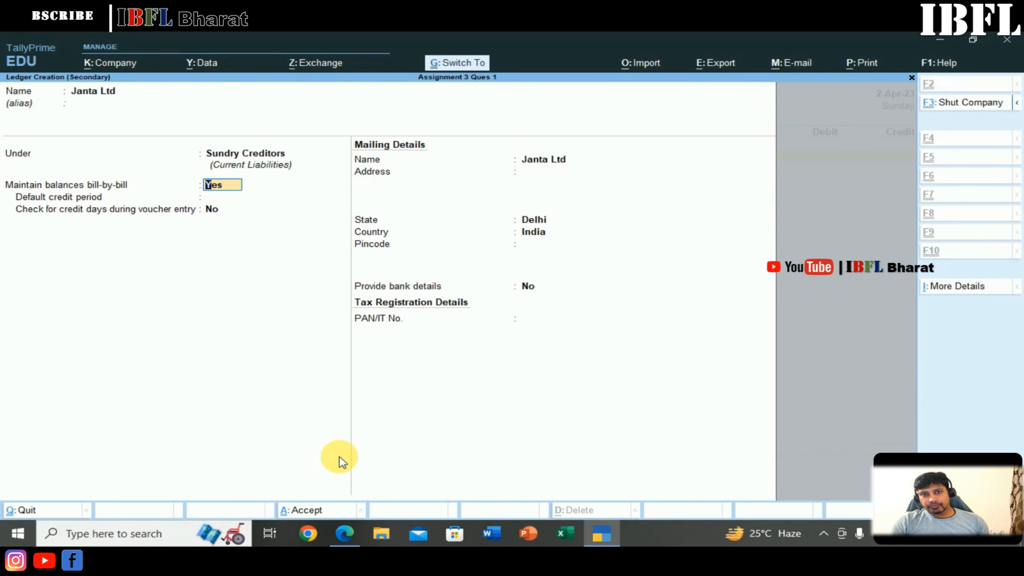
pyautogui.hotkey('ctrl', 'a')
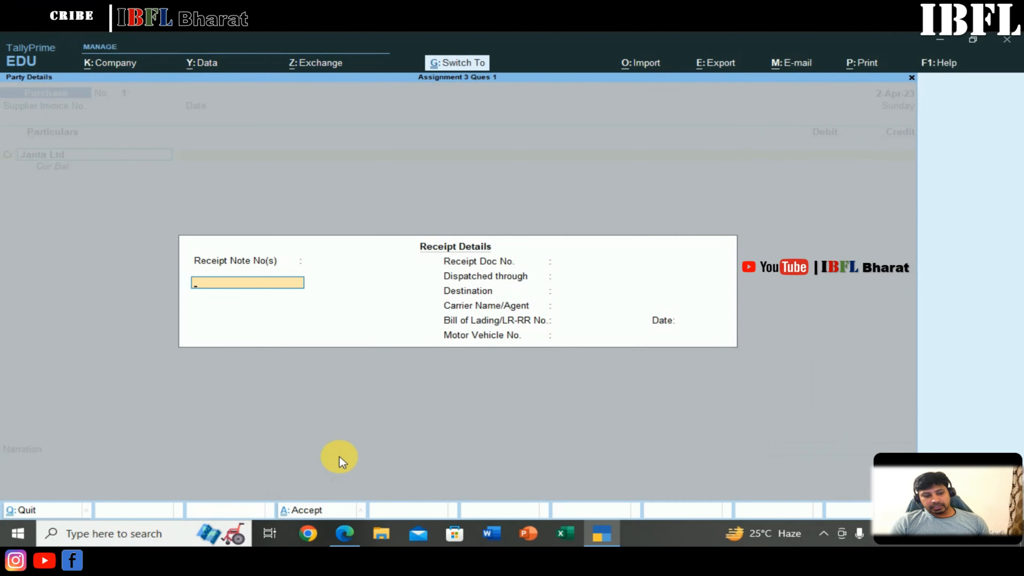
# Leave the receipt and party details blank, and credit Janta Ltd with 15,000.
pyautogui.hotkey('ctrl', 'a')
pyautogui.hotkey('ctrl', 'a')
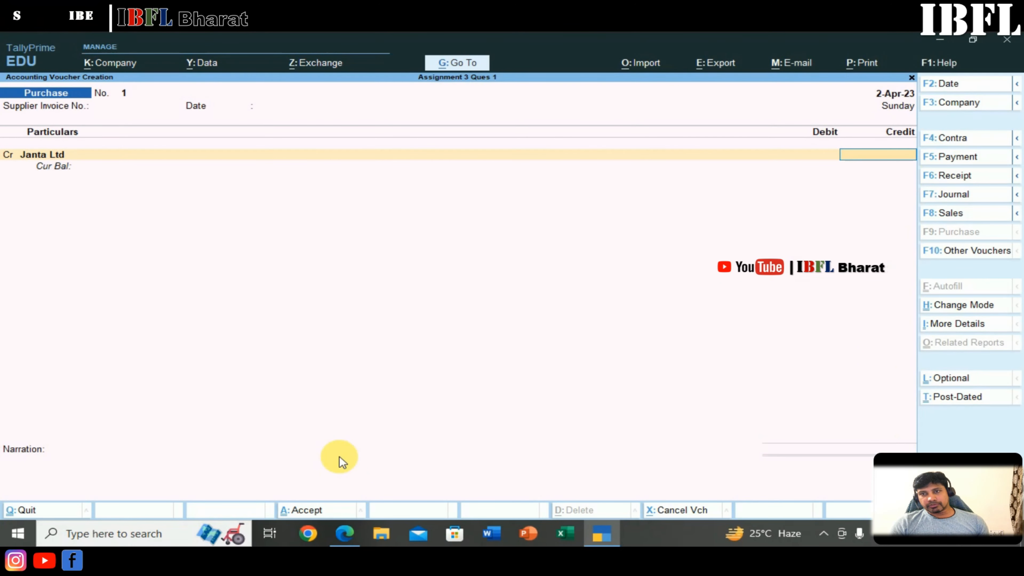
pyautogui.write('15000')
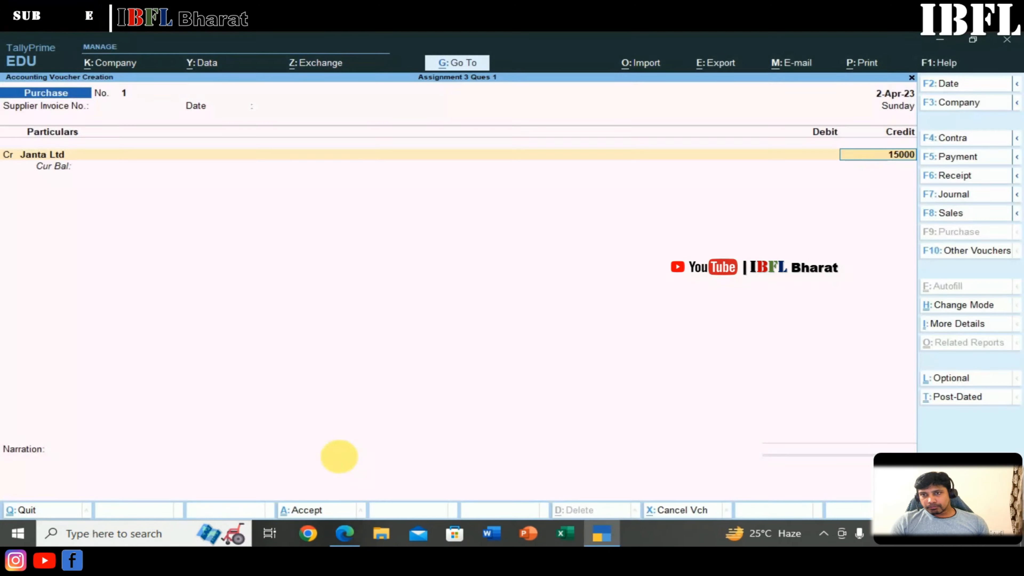
pyautogui.press('Return')
pyautogui.press('Return')
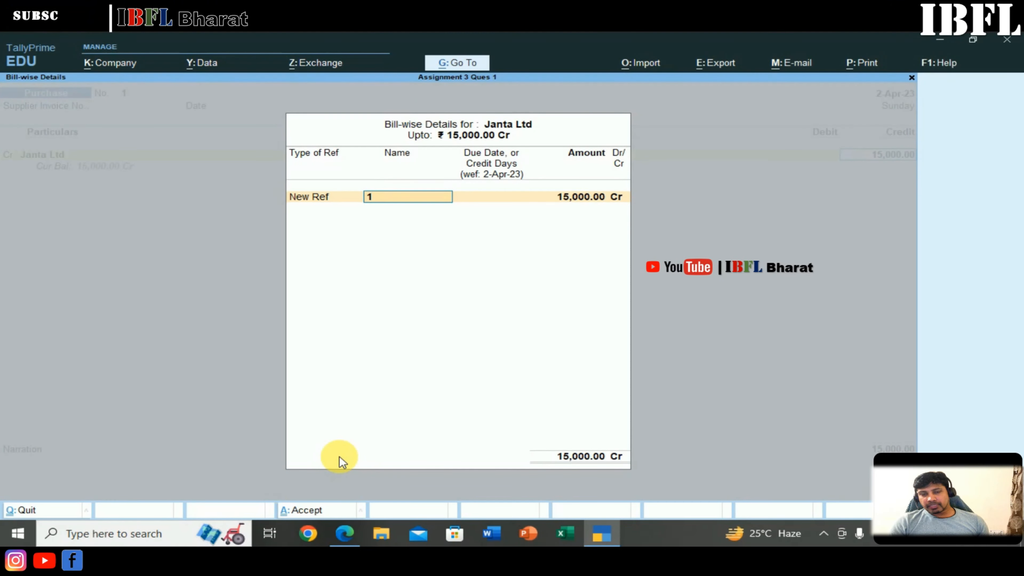
# Review the bill reference types Advance, Agst Ref, New Ref and On Account for Janta Ltd's bill.
pyautogui.press('BackSpace')
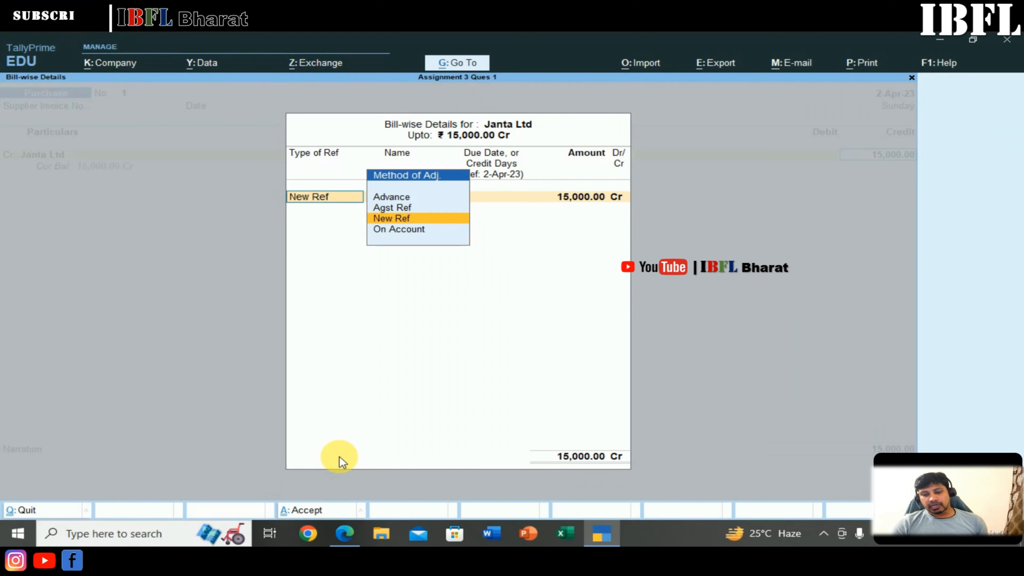
pyautogui.press('Up')
pyautogui.press('Up')
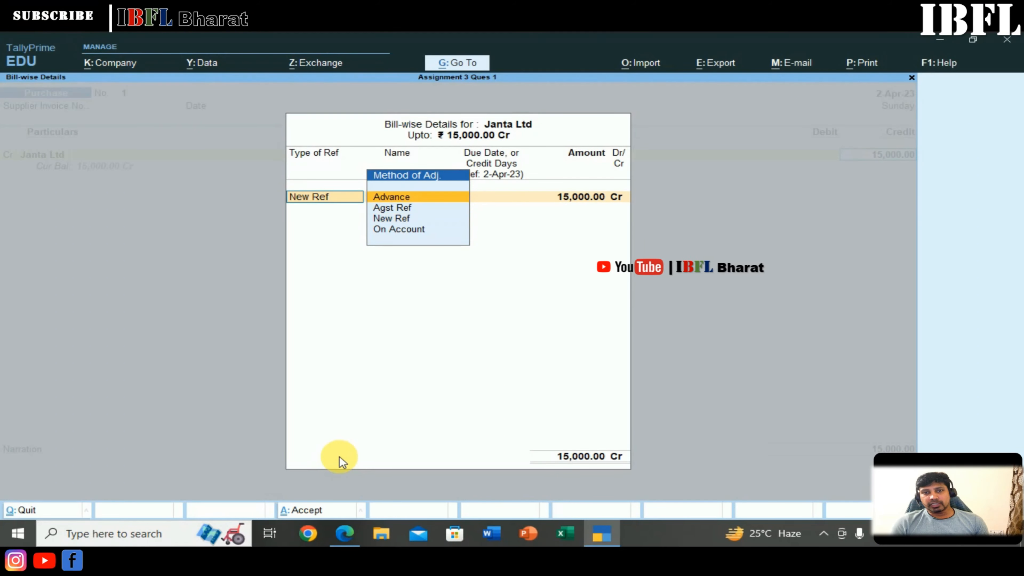
pyautogui.press('Down')
pyautogui.press('Down')
pyautogui.press('Down')
pyautogui.press('Up')
pyautogui.press('Up')
pyautogui.press('Up')
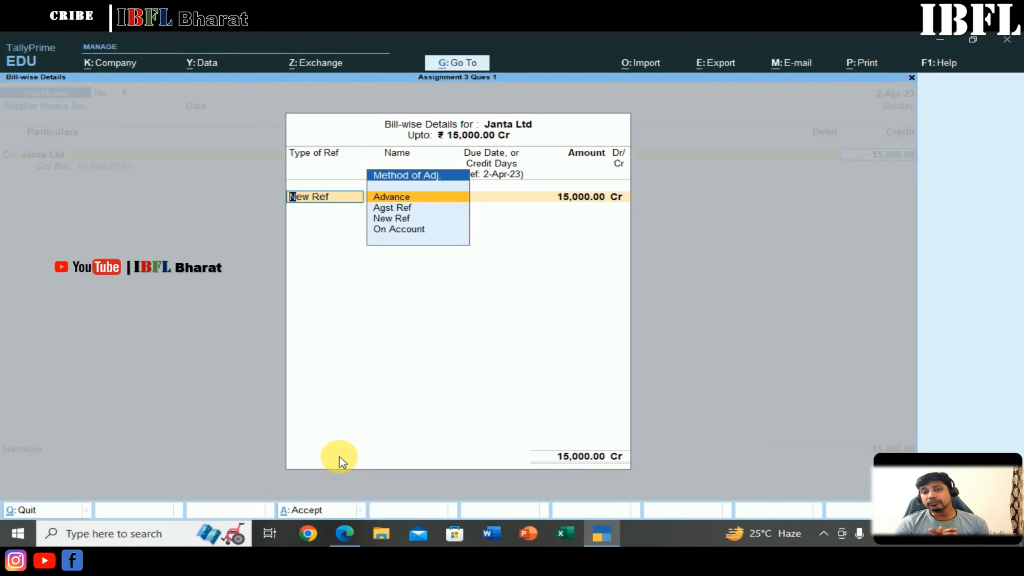
pyautogui.press('Down')
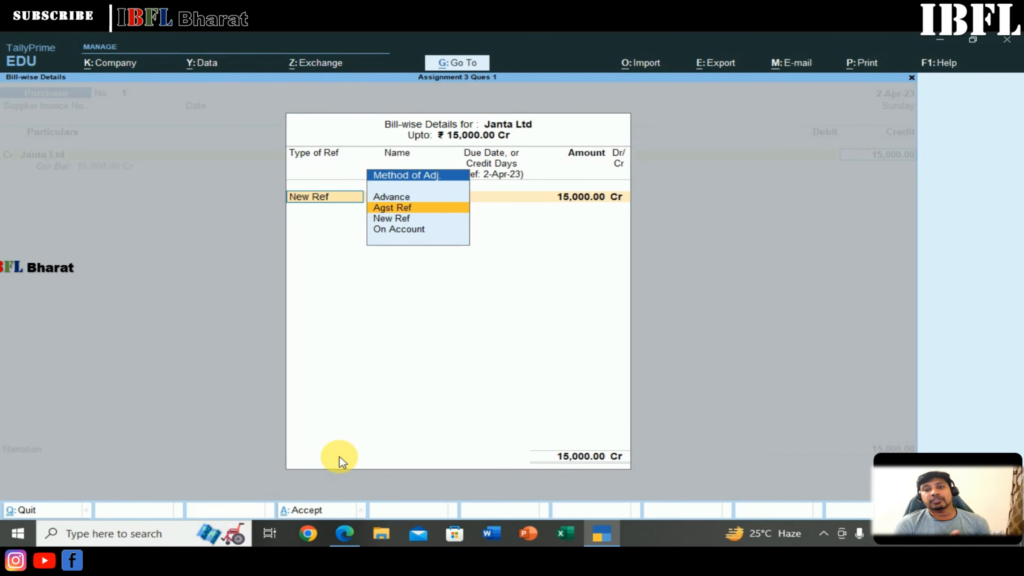
pyautogui.press('Down')
pyautogui.press('Down')
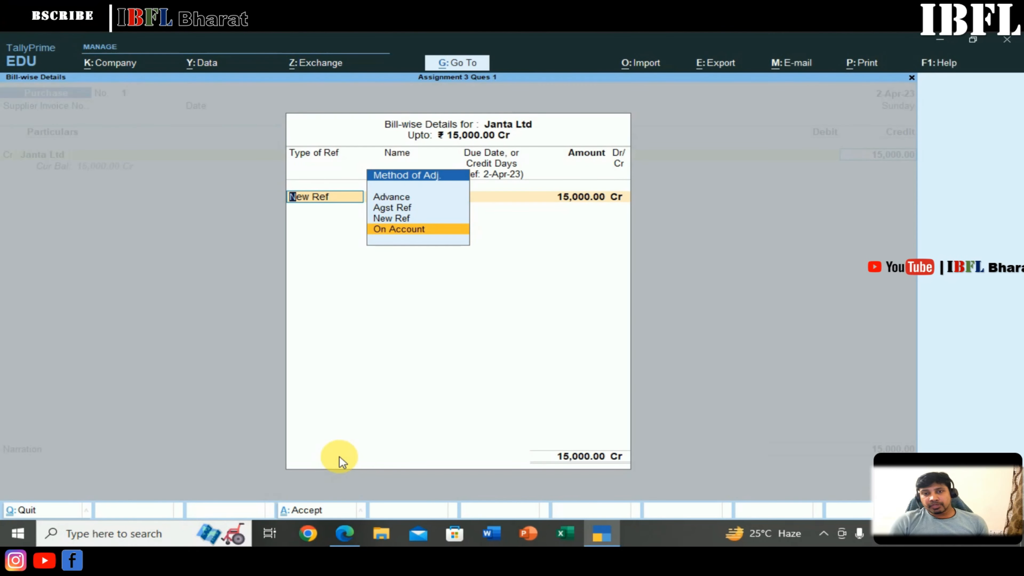
# Record Janta Ltd's 15,000 bill as a New Ref named Pur/AP/001, leaving the due date or credit days blank.
pyautogui.press('Up')
pyautogui.press('Up')
pyautogui.press('Down')
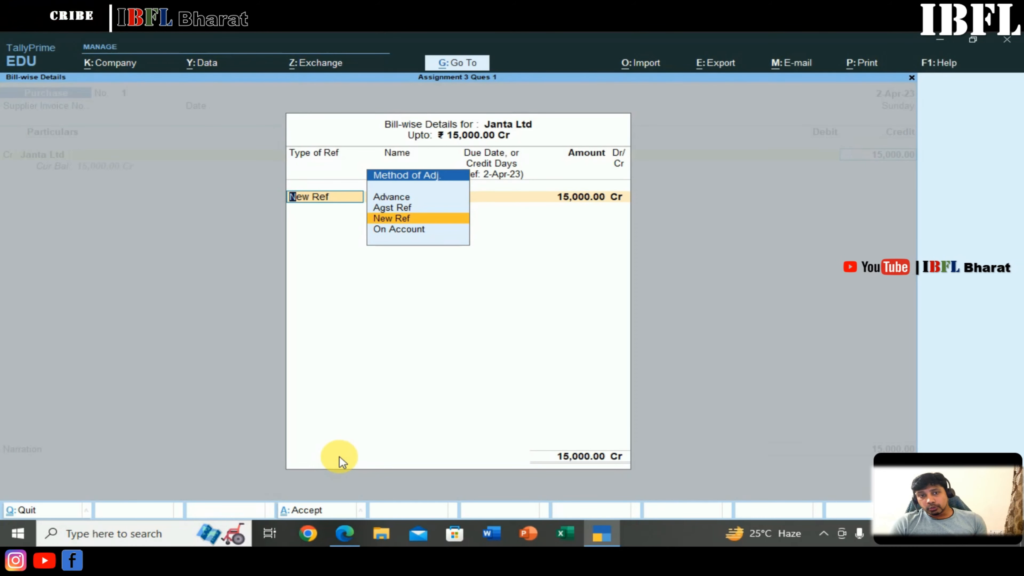
pyautogui.press('Return')
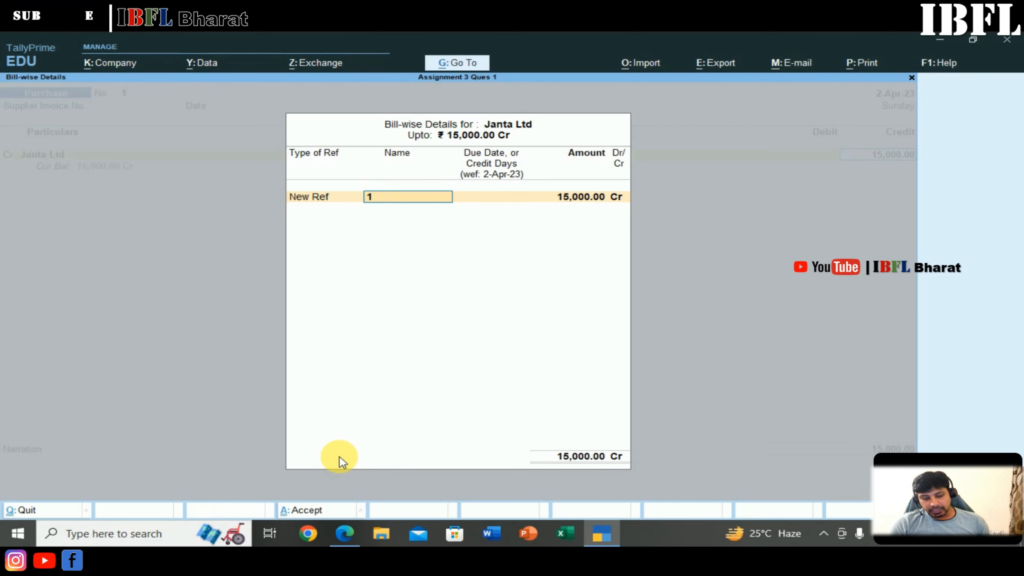
pyautogui.write('Pur/')
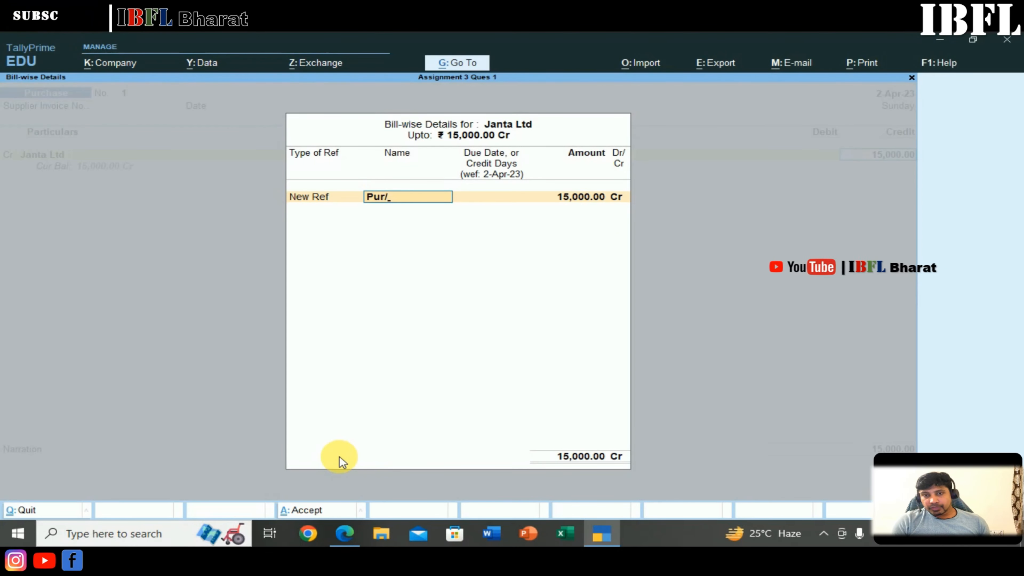
pyautogui.write('AP/00')
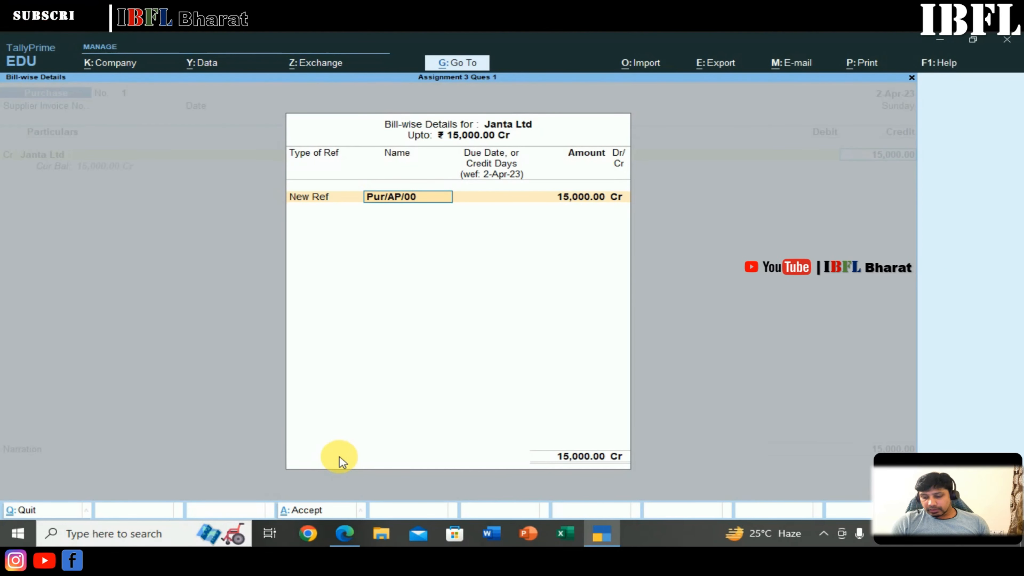
pyautogui.write('1')
pyautogui.press('Return')
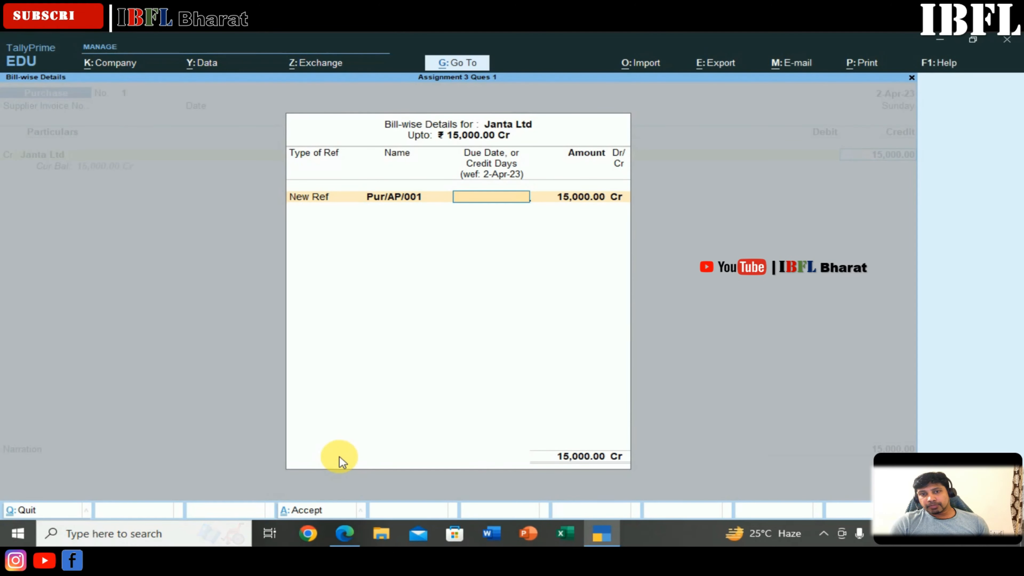
pyautogui.press('Return')
pyautogui.press('Return')
pyautogui.press('Return')
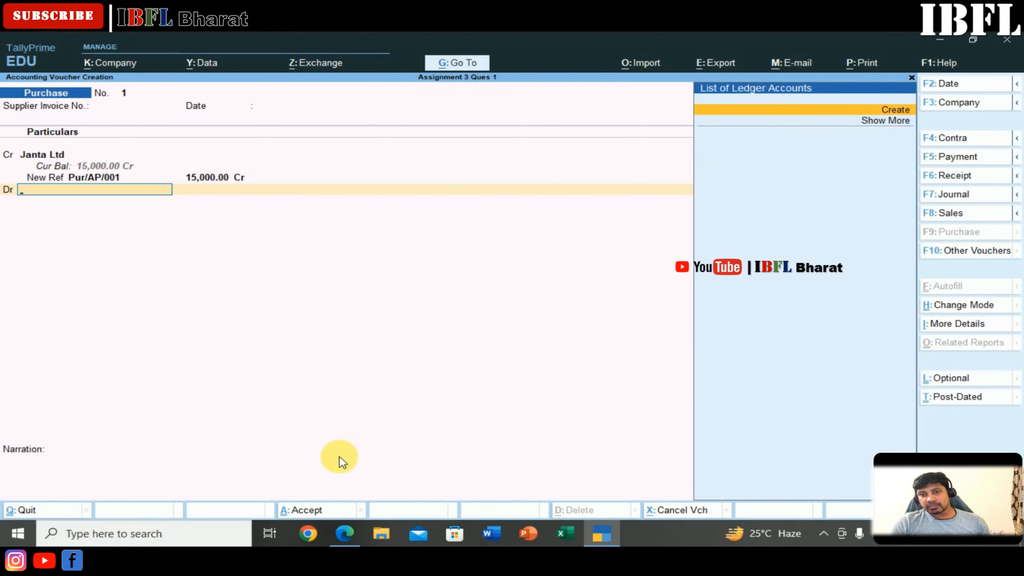
# Create a ledger named Purchase under Purchase Accounts for the debit line, with the ledger type Not Applicable.
pyautogui.hotkey('alt', 'c')
pyautogui.write('Purchase')
pyautogui.press('Return')
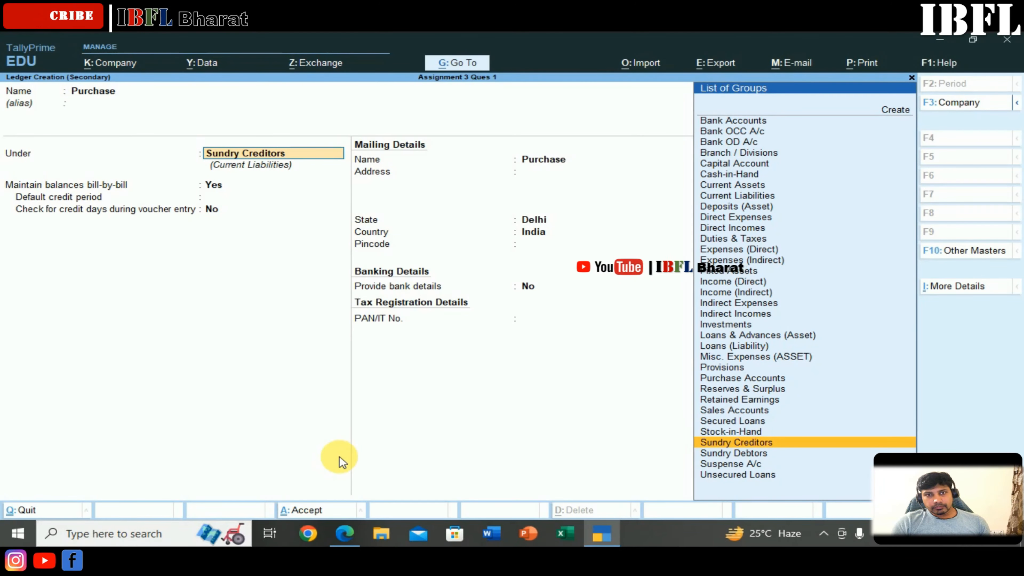
pyautogui.write('pur')
pyautogui.press('Return')
pyautogui.press('Return')
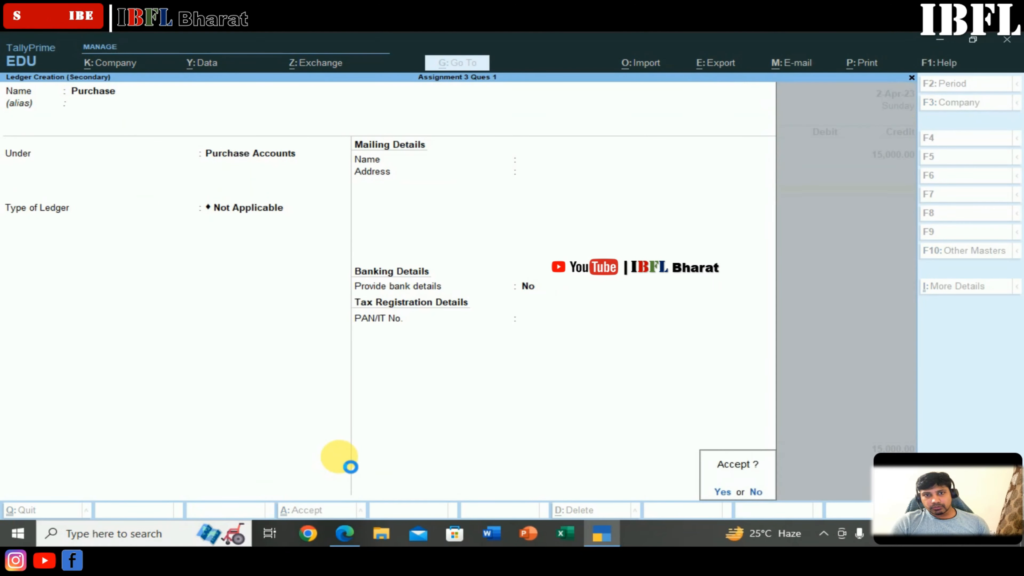
pyautogui.press('Return')
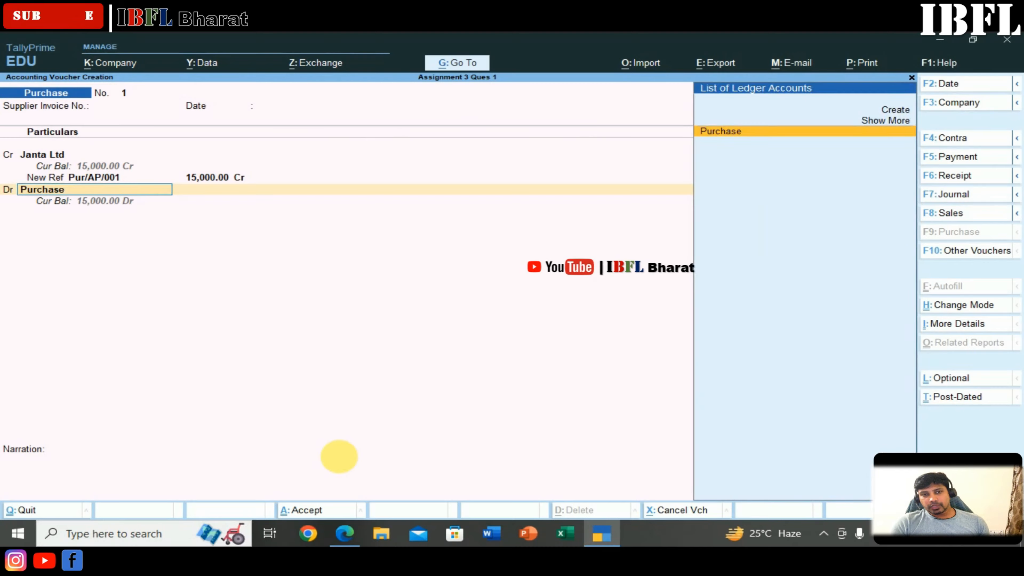
# Debit Purchase with 15,000 without allocating any stock items, and save the purchase voucher with a blank narration.
pyautogui.press('Return')
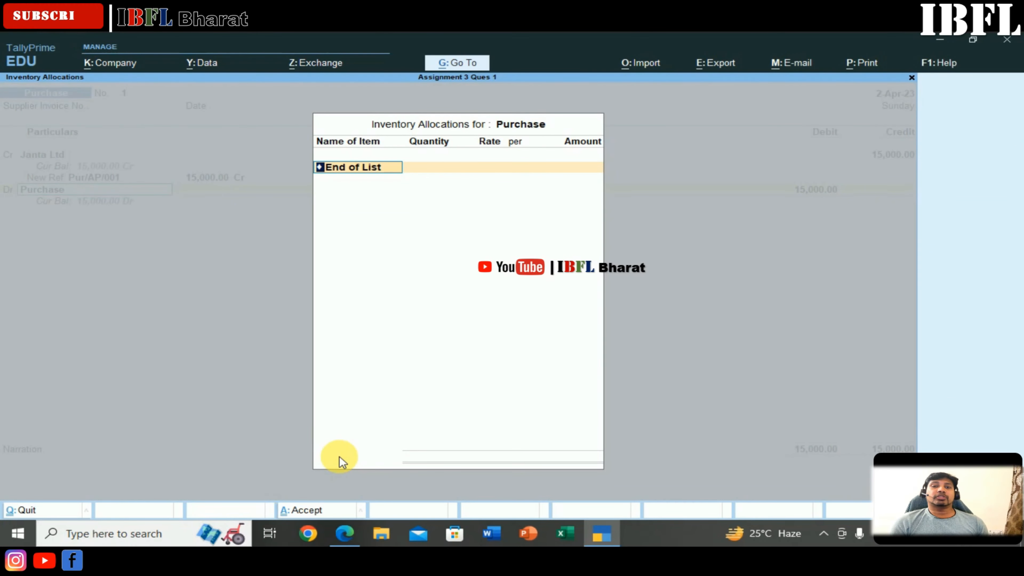
pyautogui.press('Return')
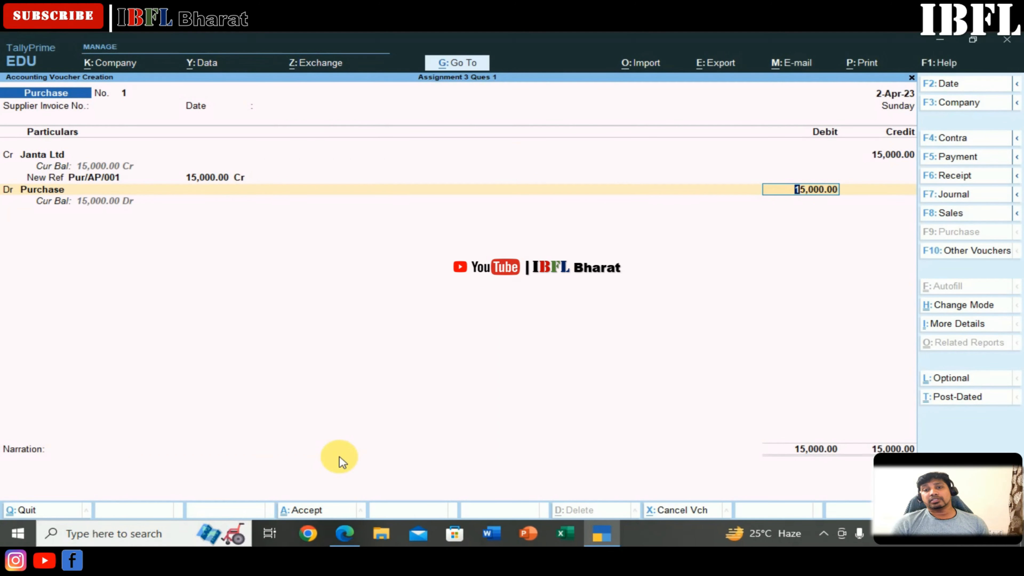
pyautogui.press('Return')
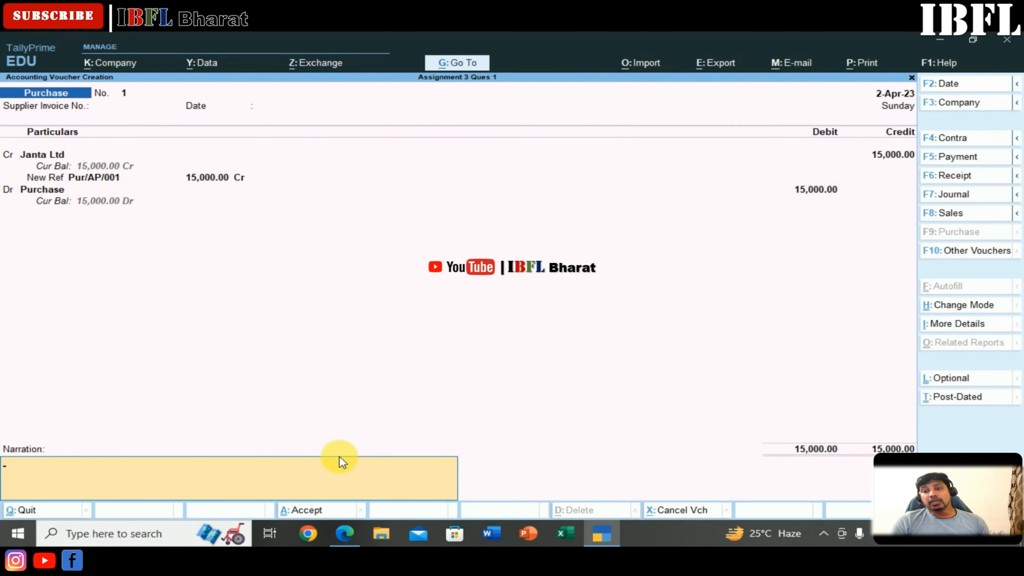
pyautogui.press('Return')
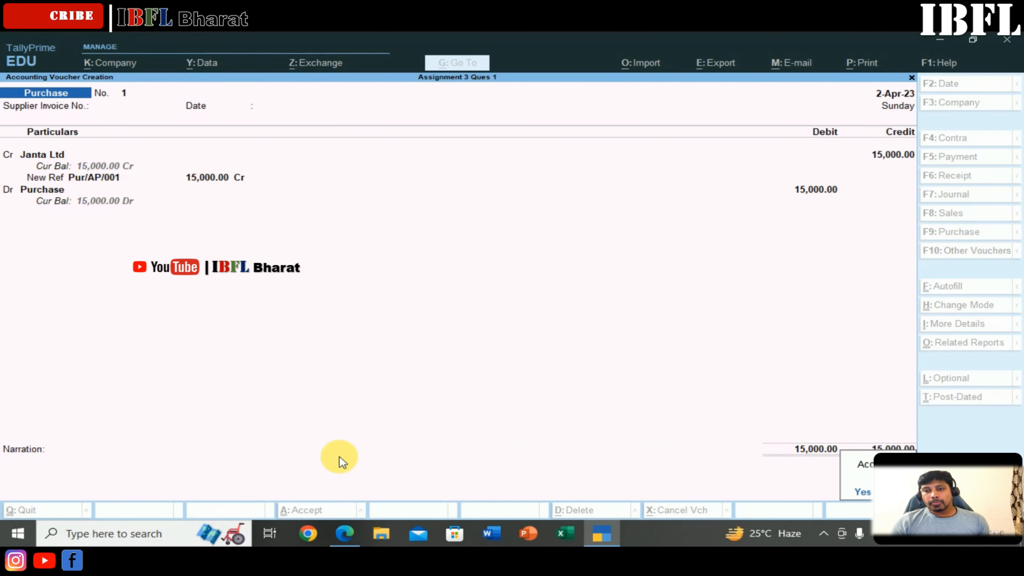
pyautogui.press('Return')
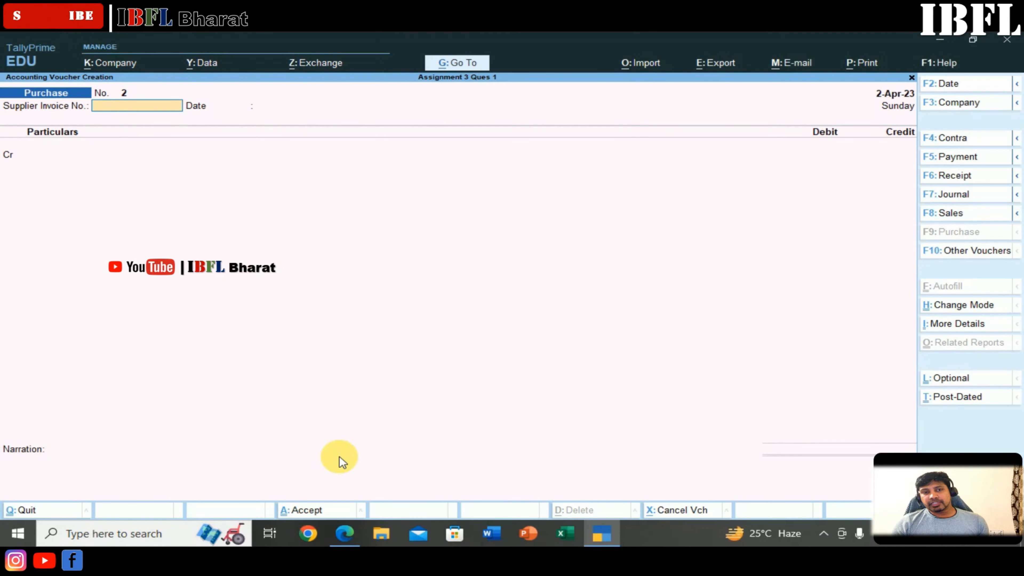
# Consult the assignment PDF for the rent transaction and start a payment voucher dated 1 May 2023.
pyautogui.hotkey('alt', 'Tab')
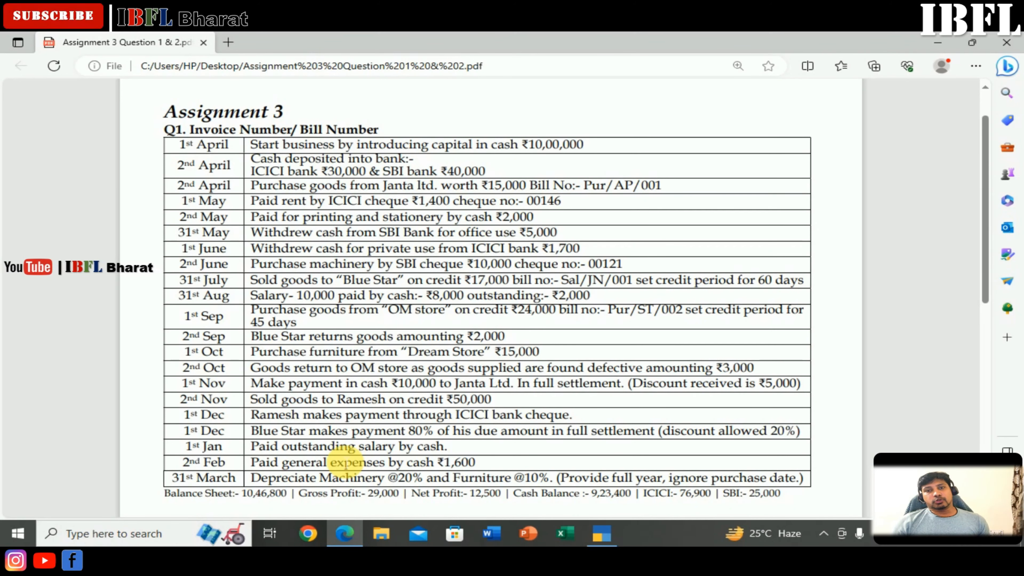
pyautogui.hotkey('alt', 'Tab')
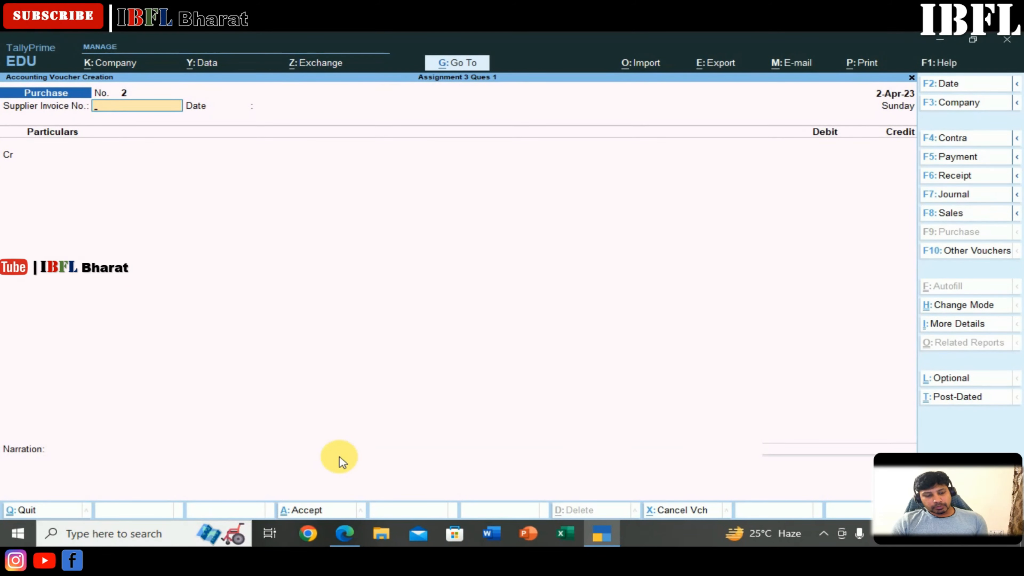
pyautogui.press('F5')
pyautogui.press('F2')
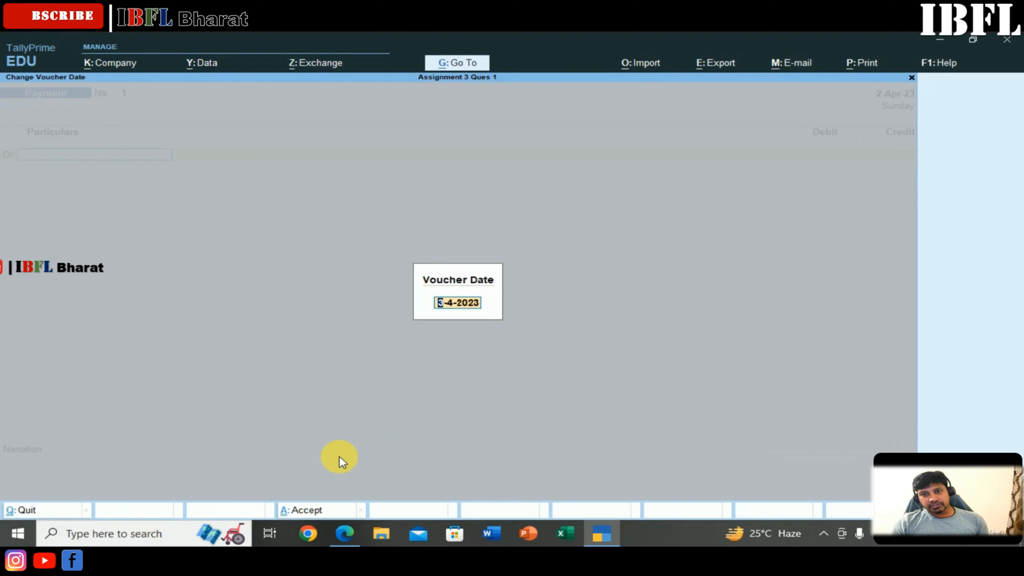
pyautogui.write('1.')
pyautogui.press('Return')
# Create a ledger named Rent under Indirect Expenses for the debit line.
pyautogui.press('Up')
pyautogui.press('Up')
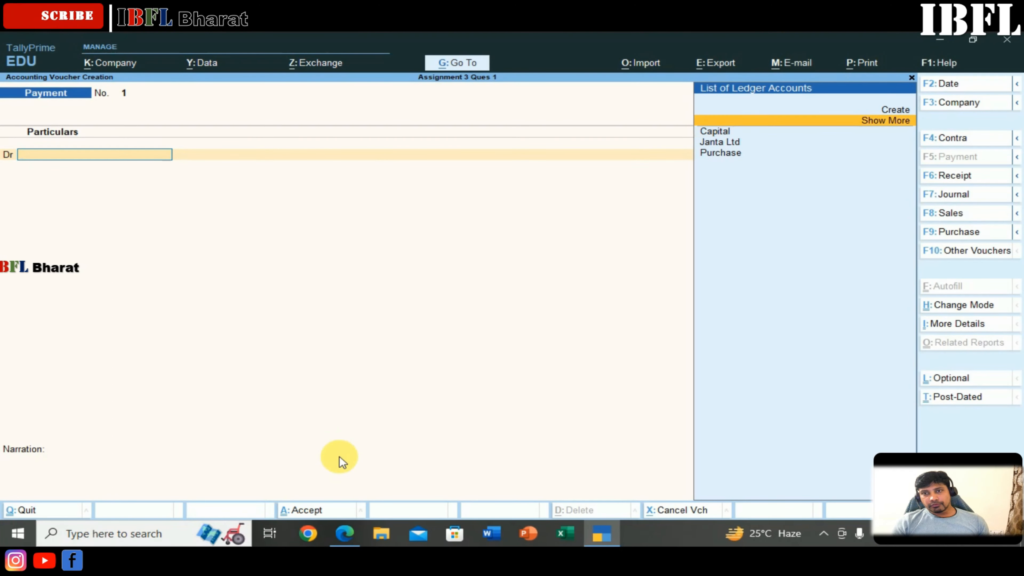
pyautogui.press('Return')
pyautogui.press('Return')
pyautogui.press('Return')
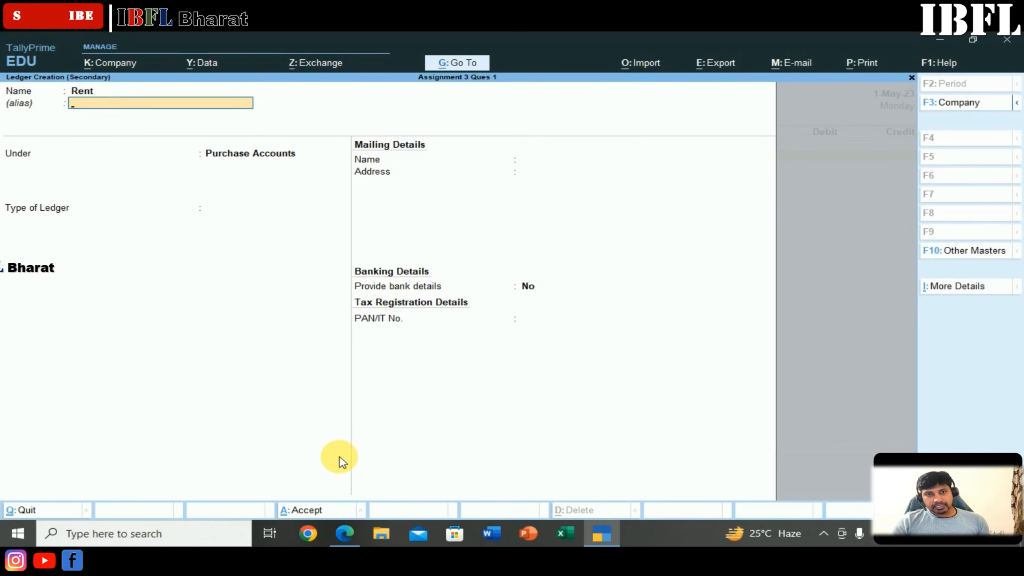
pyautogui.write('Ind')
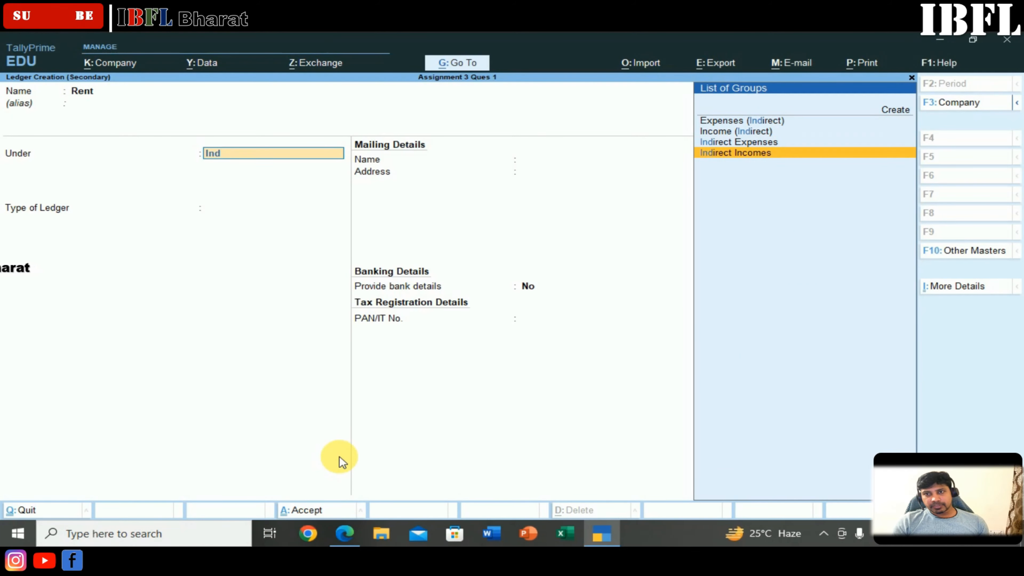
pyautogui.press('Return')
pyautogui.hotkey('ctrl', 'a')
# Debit Rent with 1,400 and credit the same amount to ICICI.
pyautogui.write('1,400')
pyautogui.press('Return')
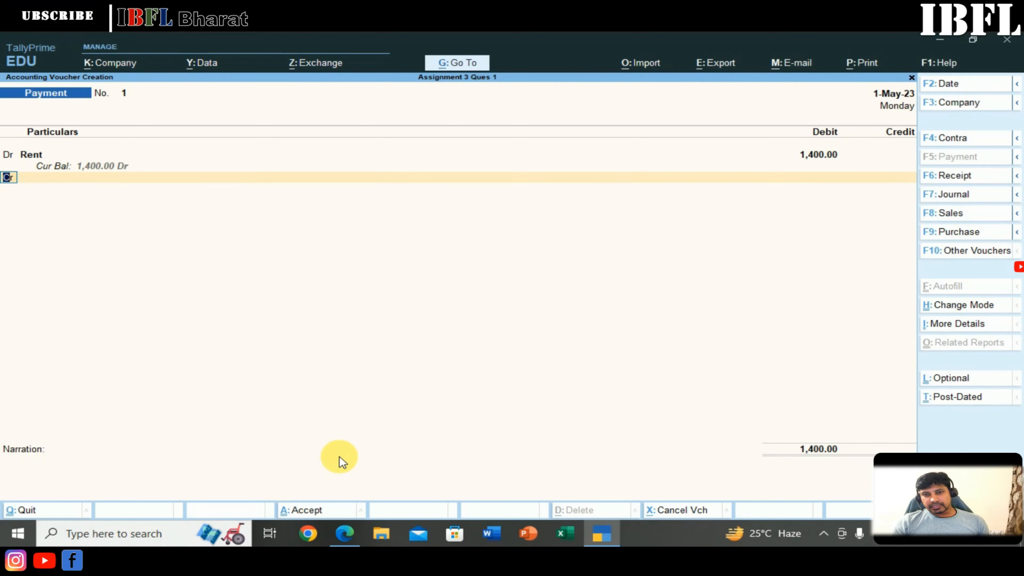
pyautogui.press('Return')
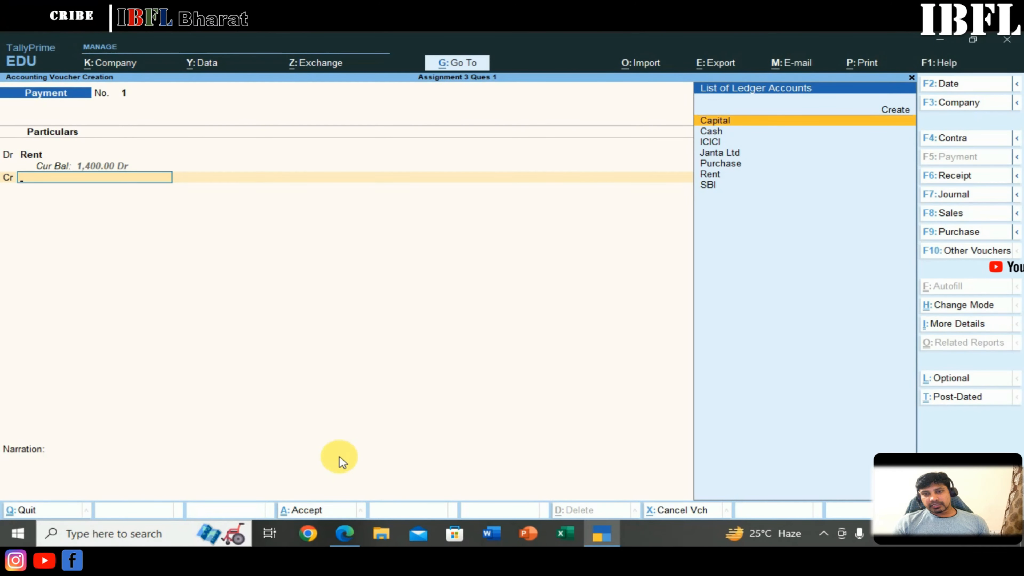
pyautogui.press('Down')
pyautogui.press('Down')
pyautogui.press('Return')
pyautogui.press('Return')
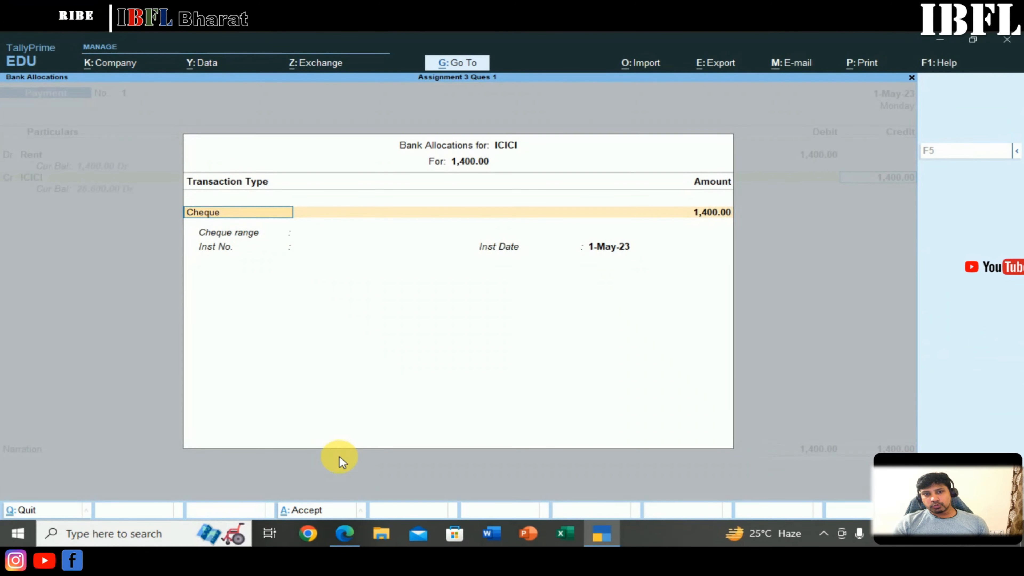
# Allocate the ICICI payment to cheque 00146 with cheque range Not Applicable, and save the voucher without a narration.
pyautogui.press('Return')
pyautogui.press('Return')
pyautogui.press('BackSpace')
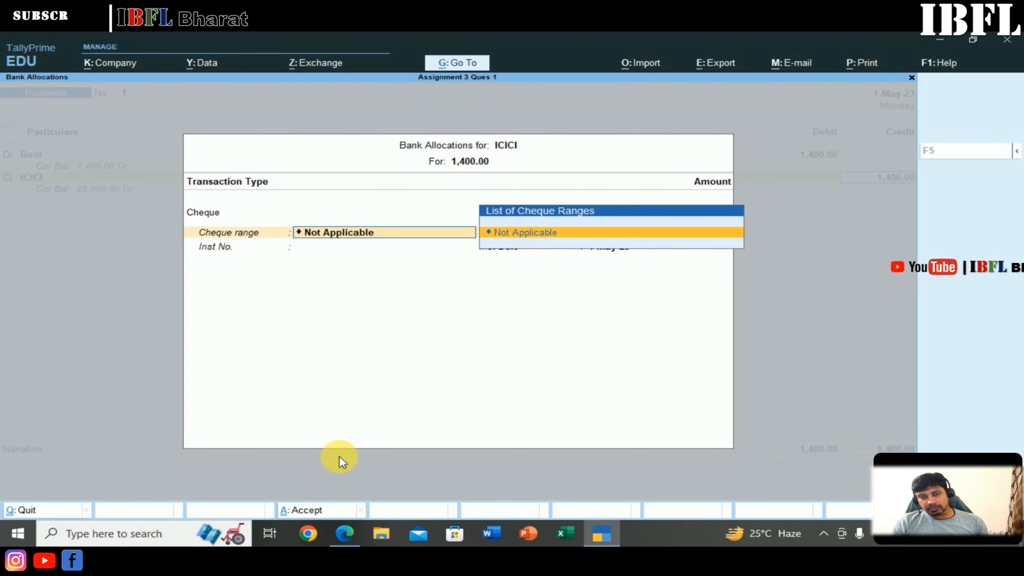
pyautogui.press('Return')
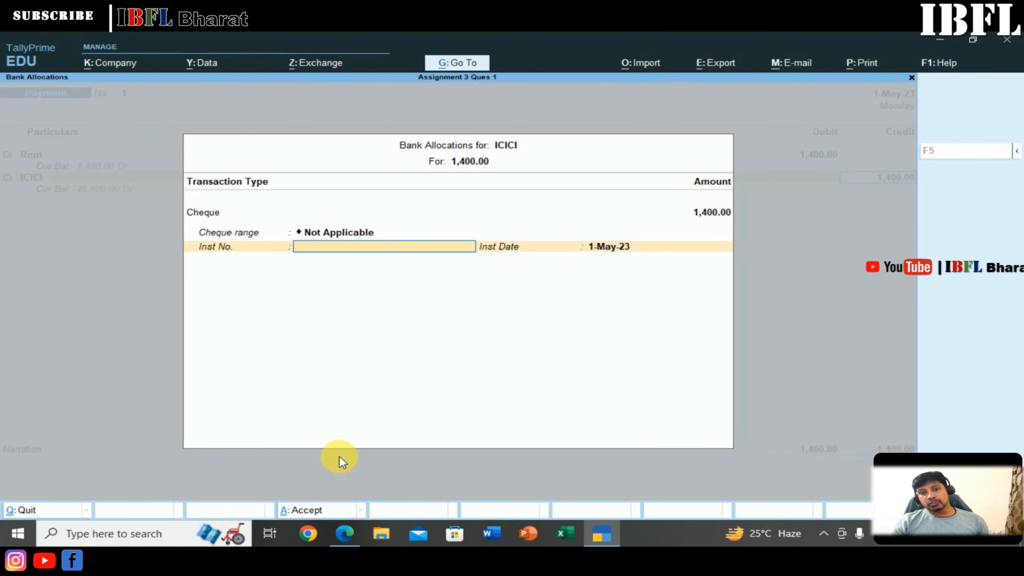
pyautogui.write('00146')
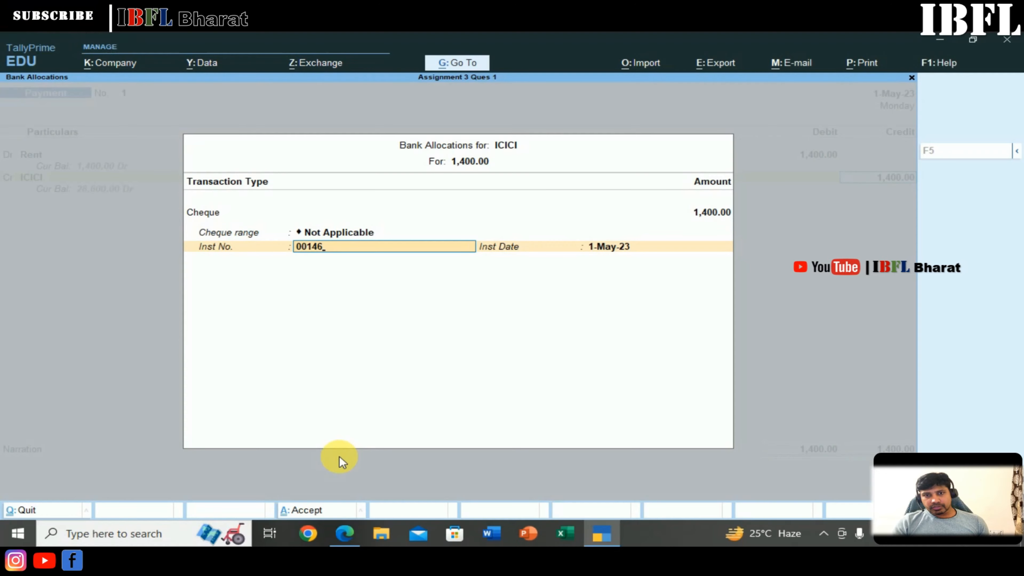
pyautogui.press('Return')
pyautogui.press('Return')
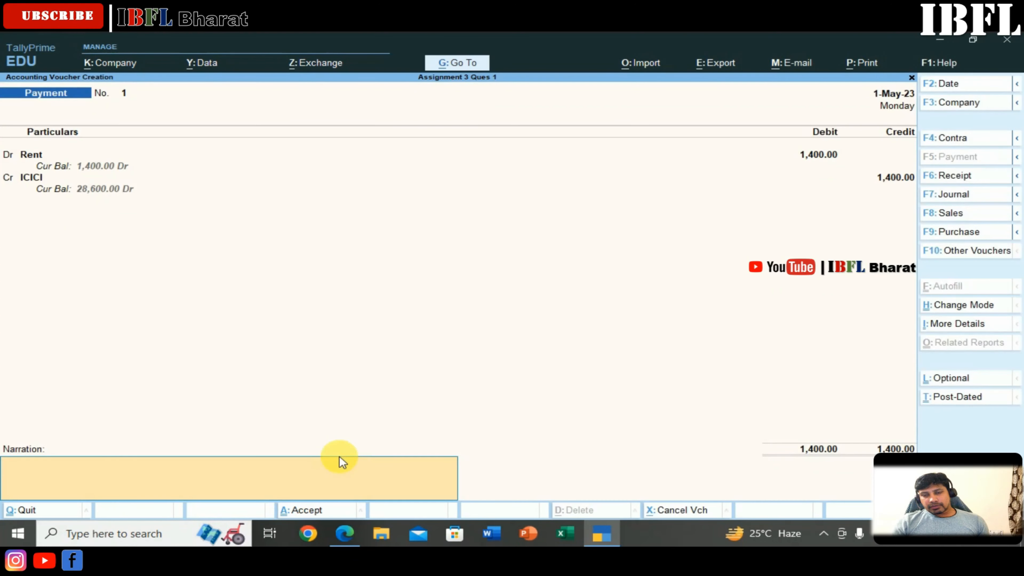
pyautogui.press('Return')
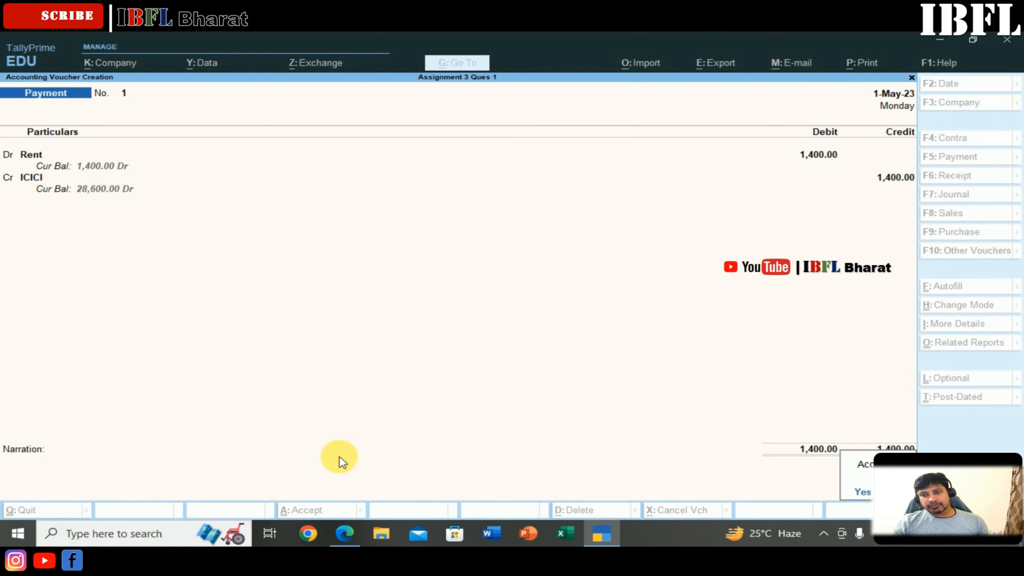
pyautogui.press('Return')
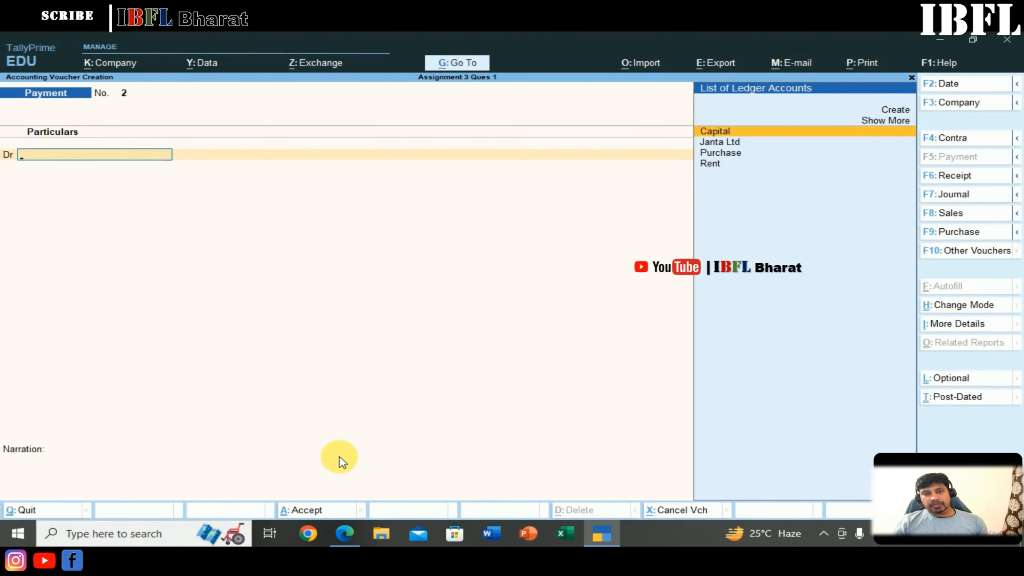
# Date the new payment voucher 2 May 2023 and create a ledger named Printing & Stationary under Indirect Expenses.
pyautogui.press('F2')
pyautogui.press('Return')
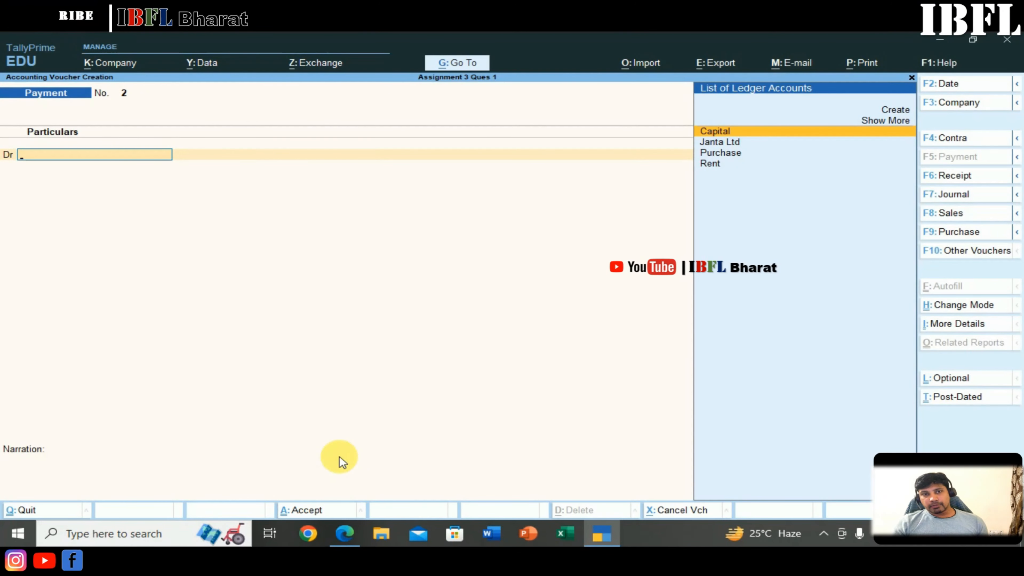
pyautogui.hotkey('alt', 'c')
pyautogui.write('Pr')
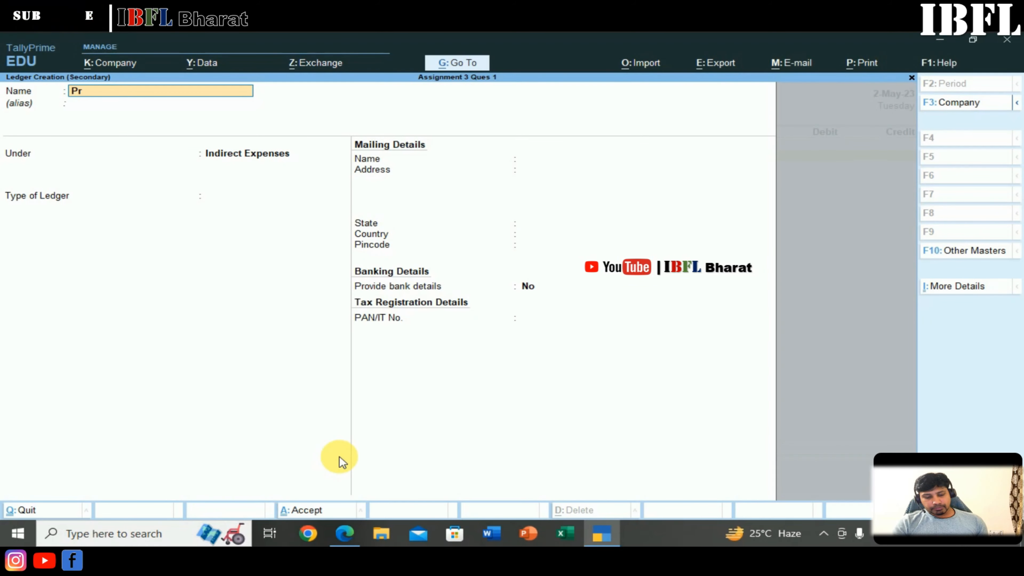
pyautogui.write('inting & Stationary')
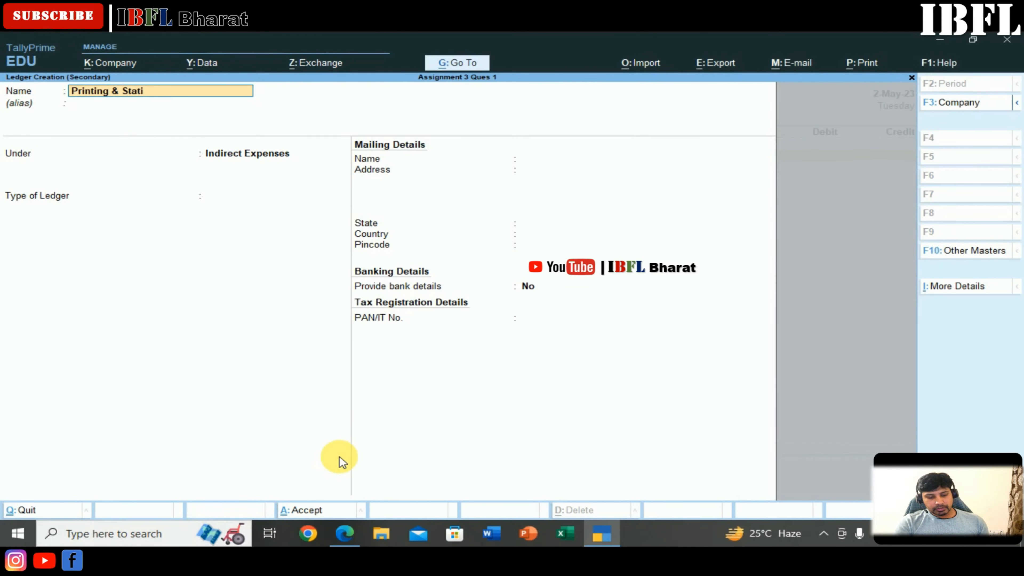
pyautogui.press('Return')
pyautogui.press('Return')
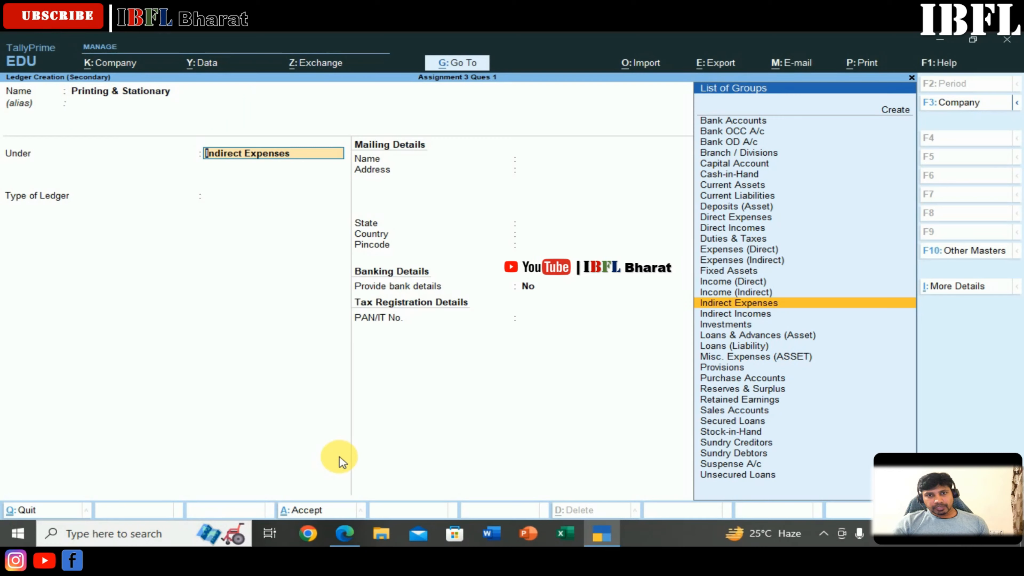
pyautogui.press('Return')
pyautogui.press('Return')
pyautogui.press('Return')
pyautogui.press('Return')
# Debit Printing & Stationary with 2,000.
pyautogui.press('Return')
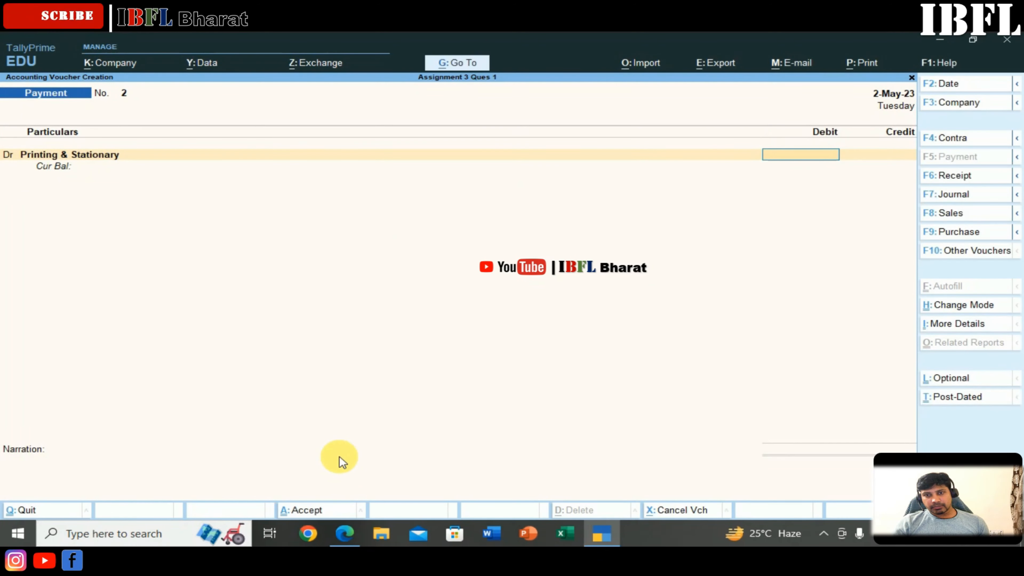
pyautogui.write('2000')
pyautogui.press('Return')
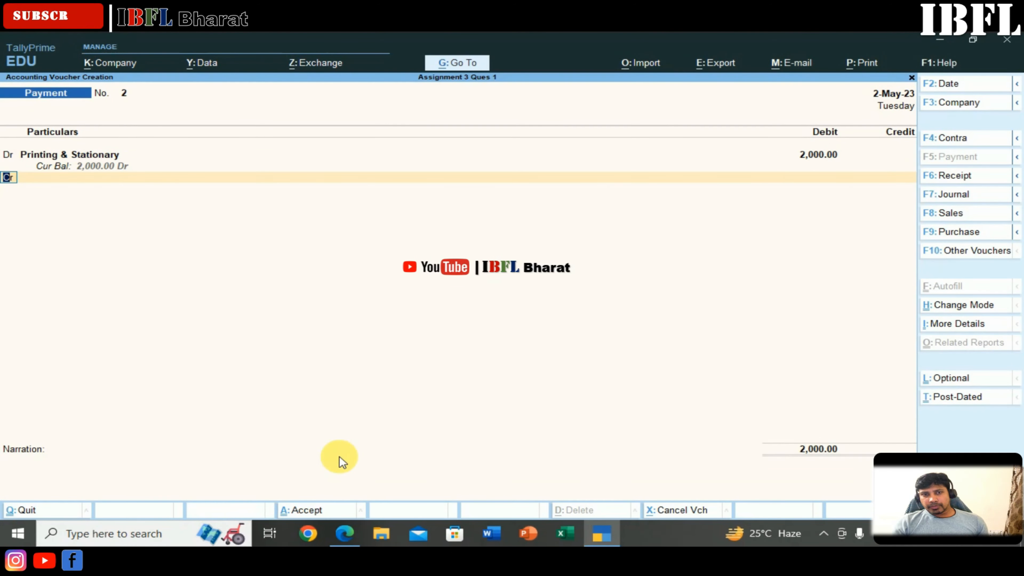
# Credit Cash with 2,000 for the Printing & Stationary payment and save the voucher without a narration.
pyautogui.press('Down')
pyautogui.press('Down')
pyautogui.press('Return')
pyautogui.press('Return')
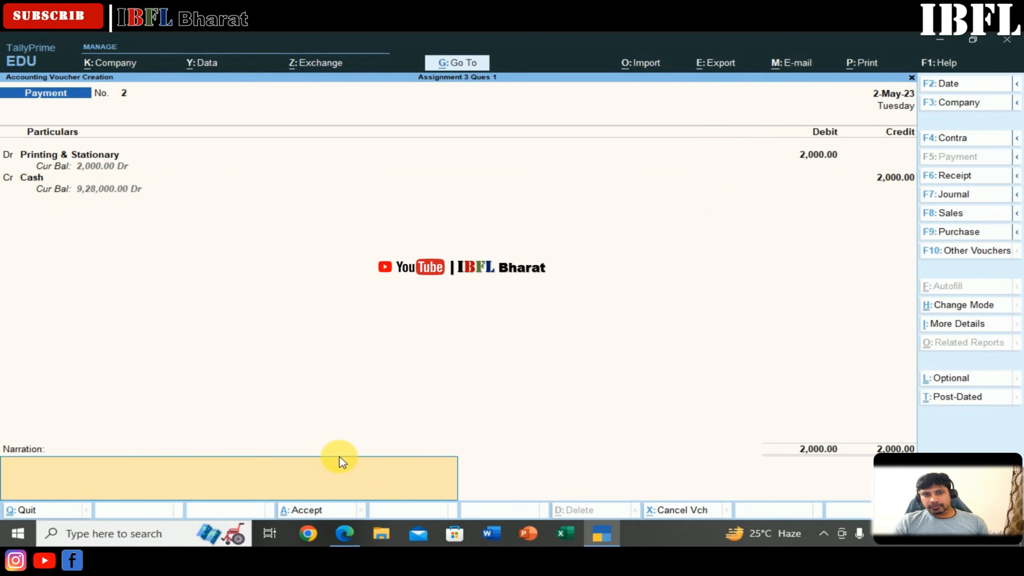
pyautogui.press('Return')
pyautogui.press('Return')
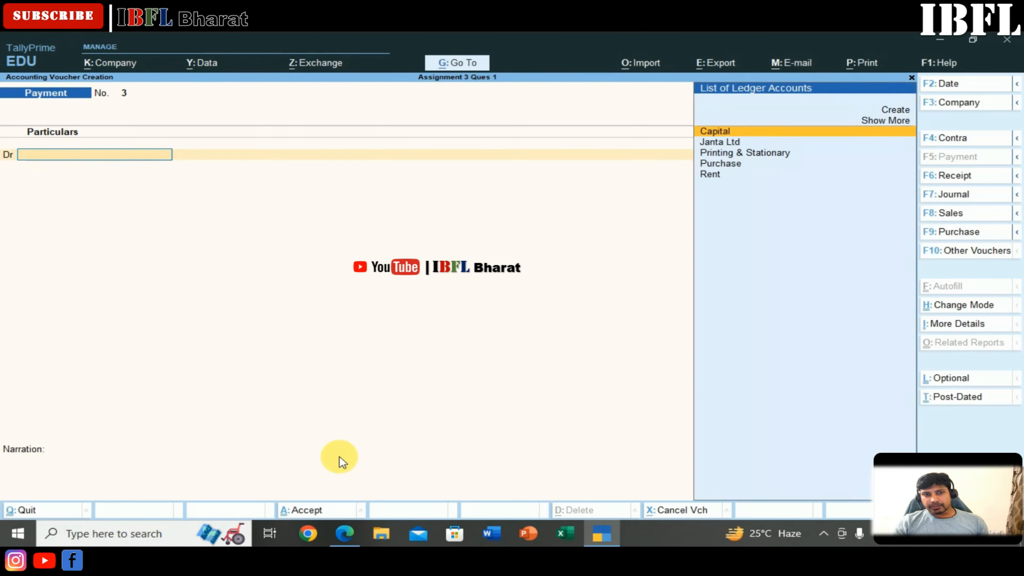
# Date the next voucher 31 May 2023 and switch it to a contra voucher.
pyautogui.press('F2')
pyautogui.write('31.75')
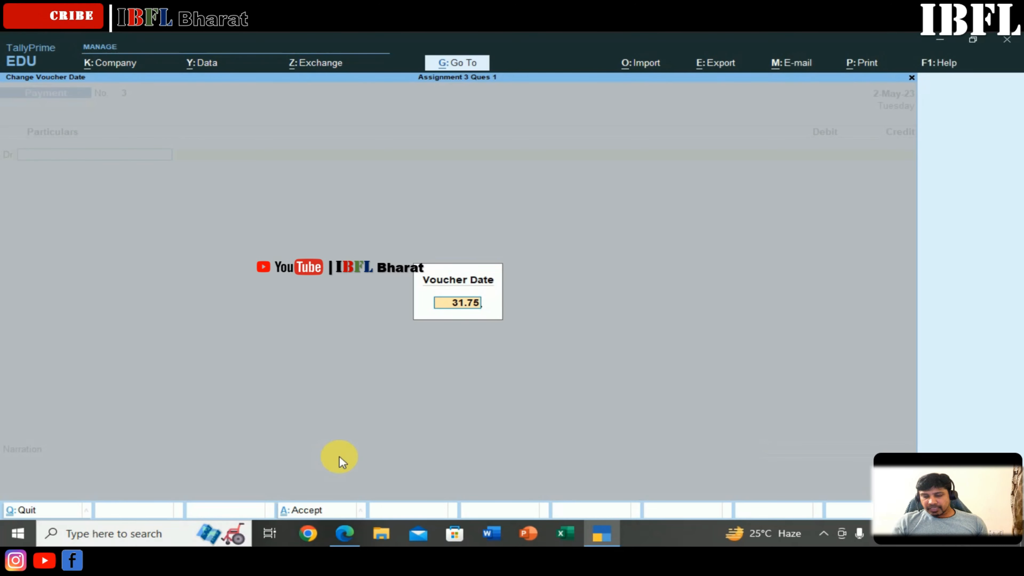
pyautogui.press('BackSpace')
pyautogui.press('BackSpace')
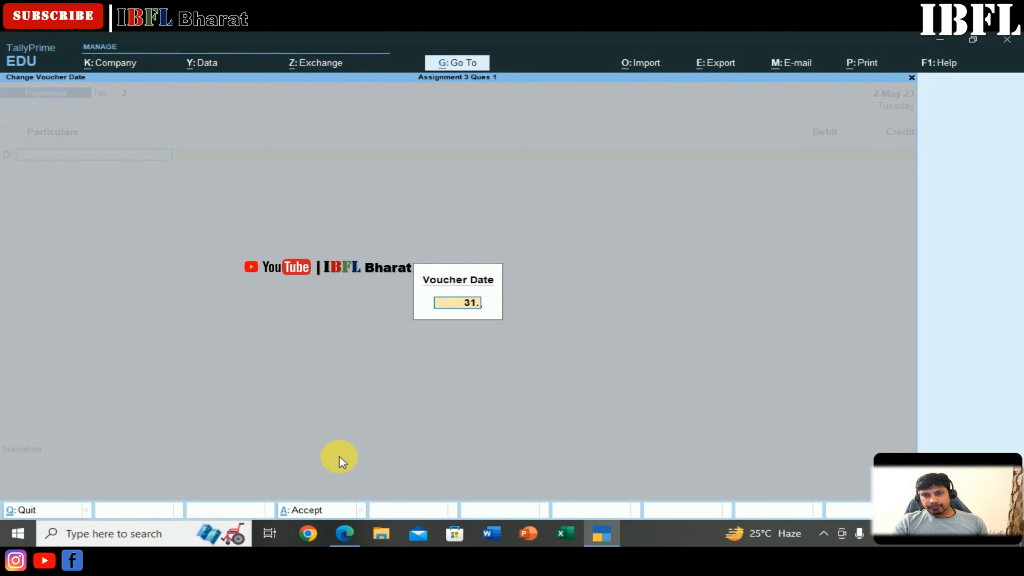
pyautogui.press('Return')
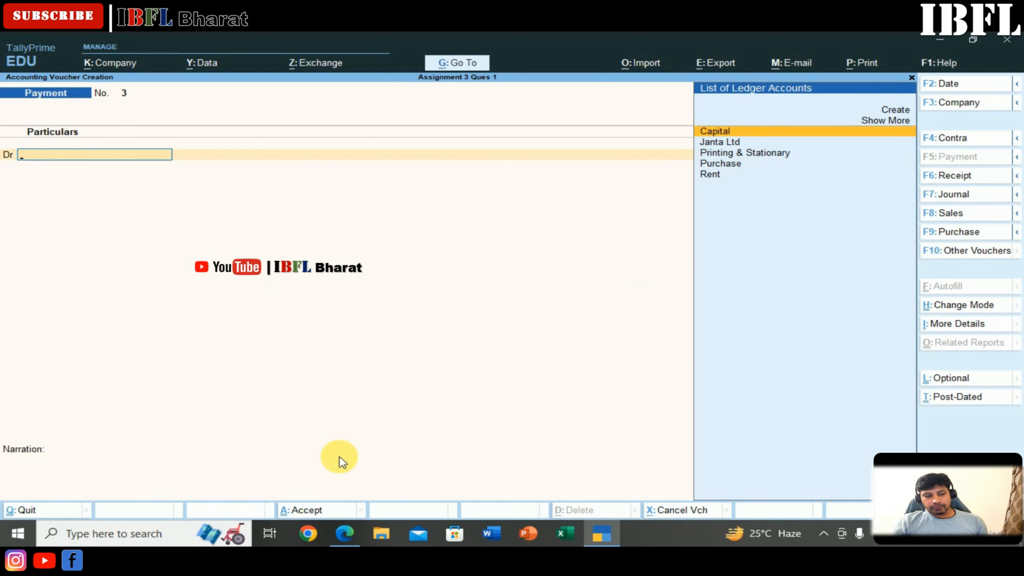
pyautogui.press('F4')
# Credit SBI with 5,000 and accept its cheque allocation without an instrument number.
pyautogui.press('Down')
pyautogui.press('Down')
pyautogui.press('Return')
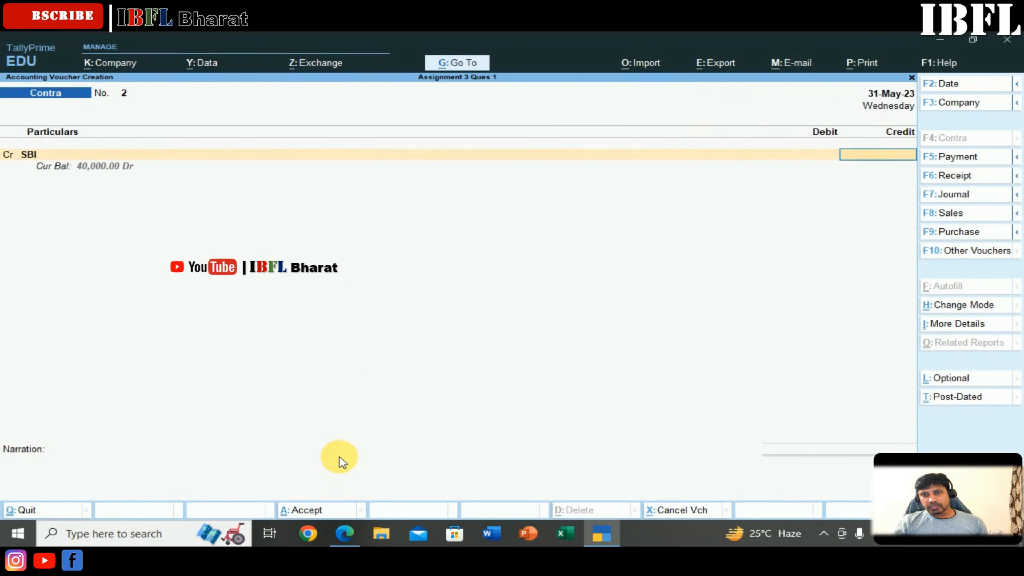
pyautogui.write('5000')
pyautogui.press('Return')
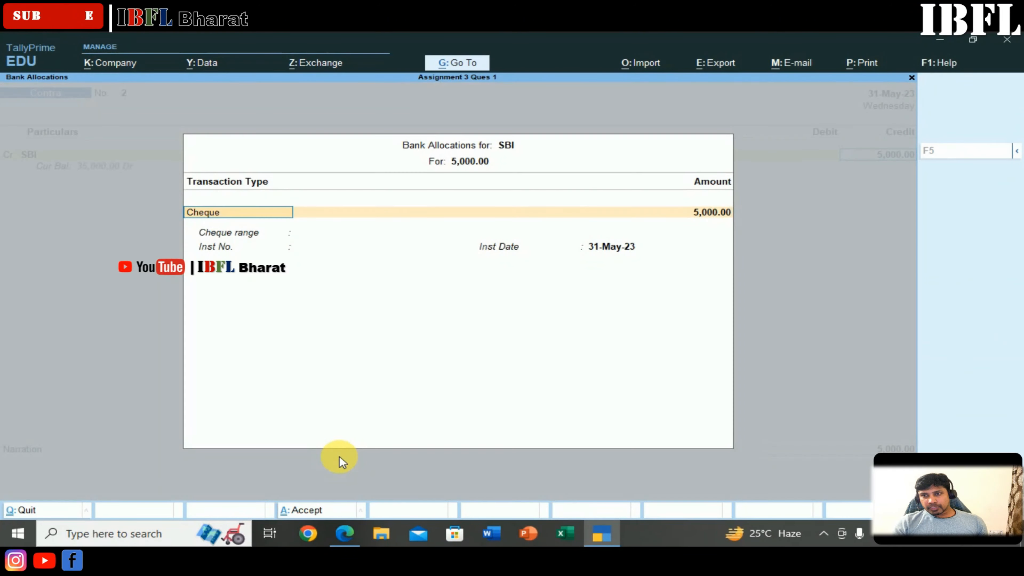
pyautogui.press('Return')
pyautogui.press('Return')
pyautogui.press('Return')
pyautogui.press('Return')
# Debit Cash with 5,000 and save the contra voucher without a narration.
pyautogui.press('Down')
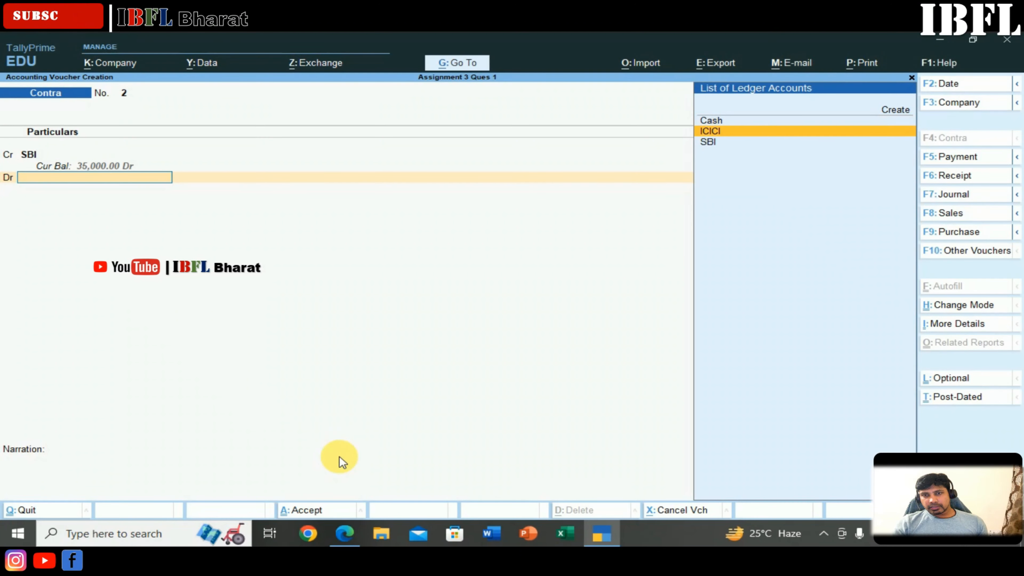
pyautogui.press('Up')
pyautogui.press('Return')
pyautogui.press('Return')
pyautogui.press('Return')
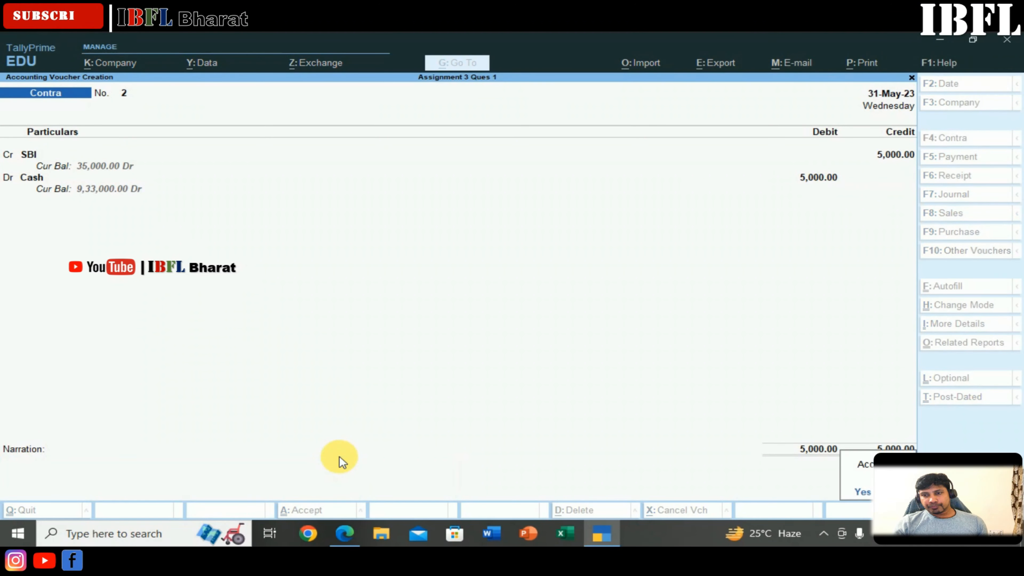
pyautogui.press('Return')
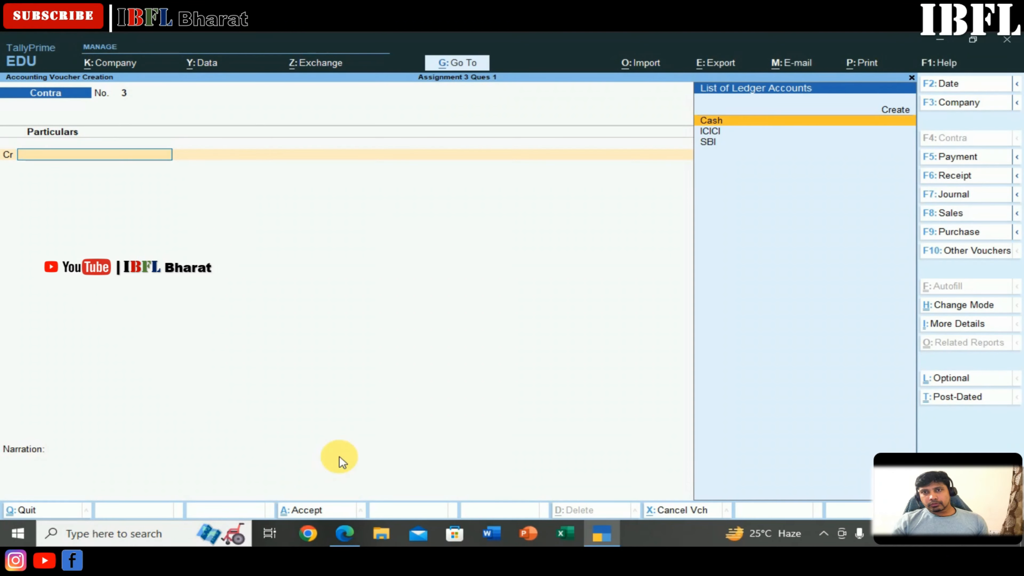
# Date the next voucher 1 June 2023 and switch it to a payment voucher.
pyautogui.press('F2')
pyautogui.press('Return')
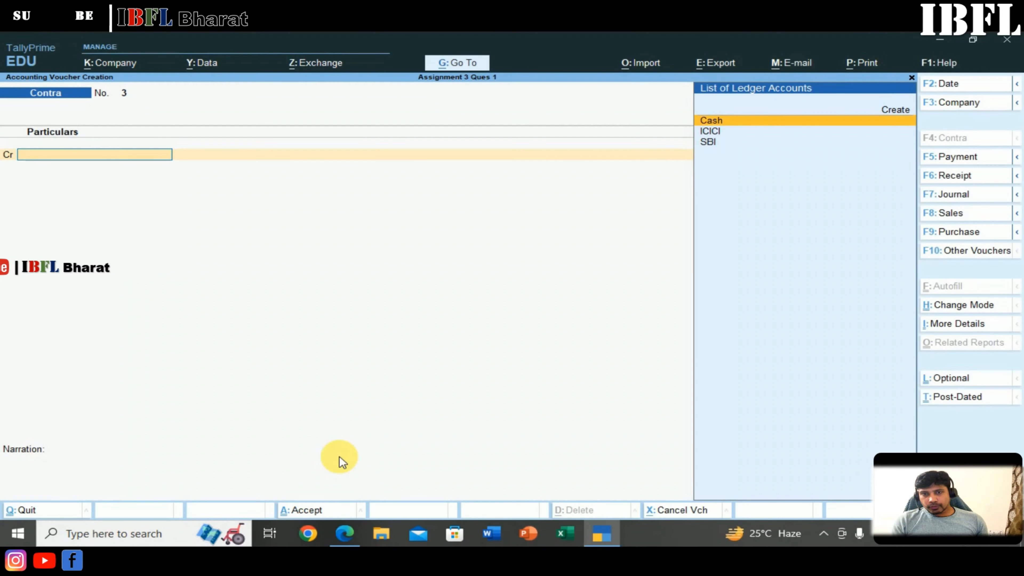
pyautogui.press('Down')
pyautogui.press('Return')
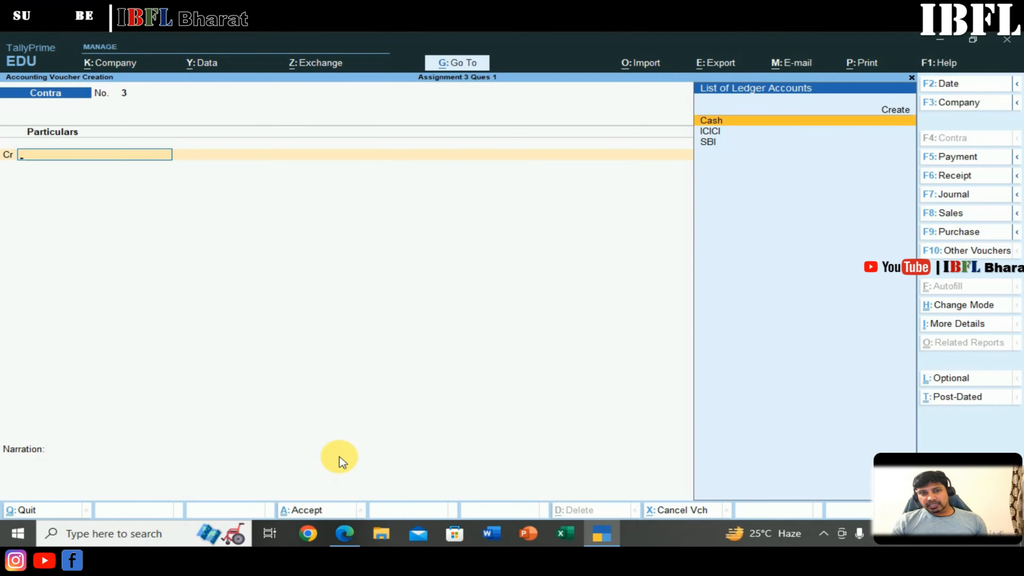
pyautogui.press('F5')
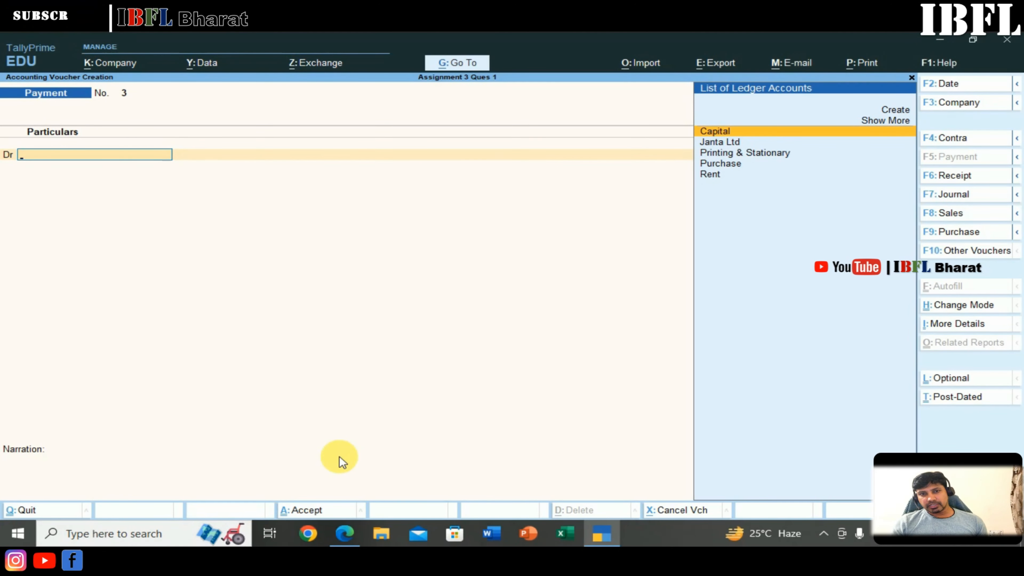
# Create a ledger named Drawings under Capital Account, leaving its mailing, bank and tax details at their defaults.
pyautogui.press('Up')
pyautogui.press('Up')
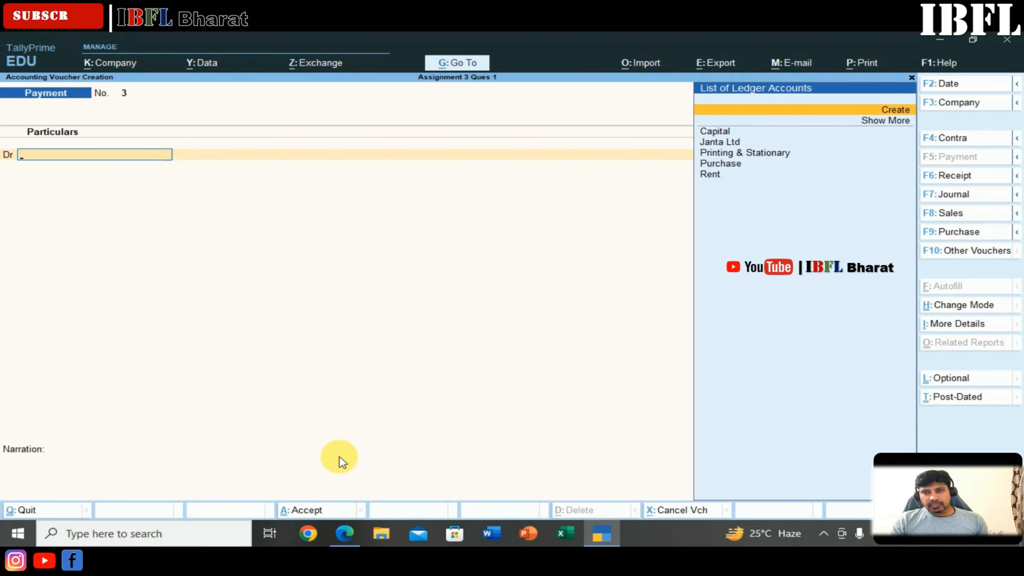
pyautogui.press('Return')
pyautogui.write('Dr')
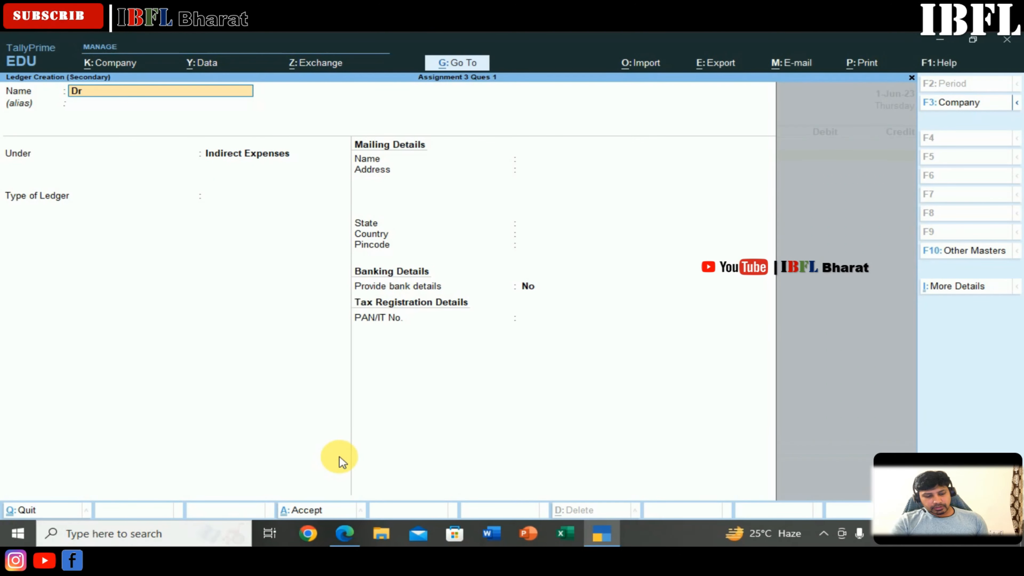
pyautogui.write('awings')
pyautogui.press('Return')
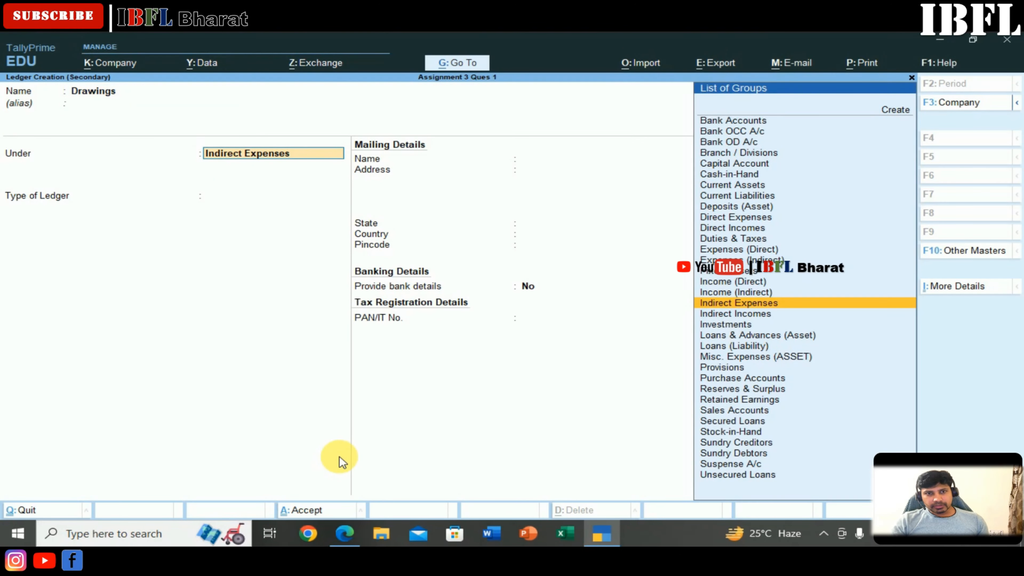
pyautogui.press('Up')
pyautogui.press('Up')
pyautogui.press('Up')
pyautogui.press('Up')
pyautogui.press('Up')
pyautogui.press('Up')
pyautogui.press('Up')
pyautogui.press('Up')
pyautogui.press('Up')
pyautogui.press('Up')
pyautogui.press('Up')
pyautogui.press('Up')
pyautogui.press('Up')
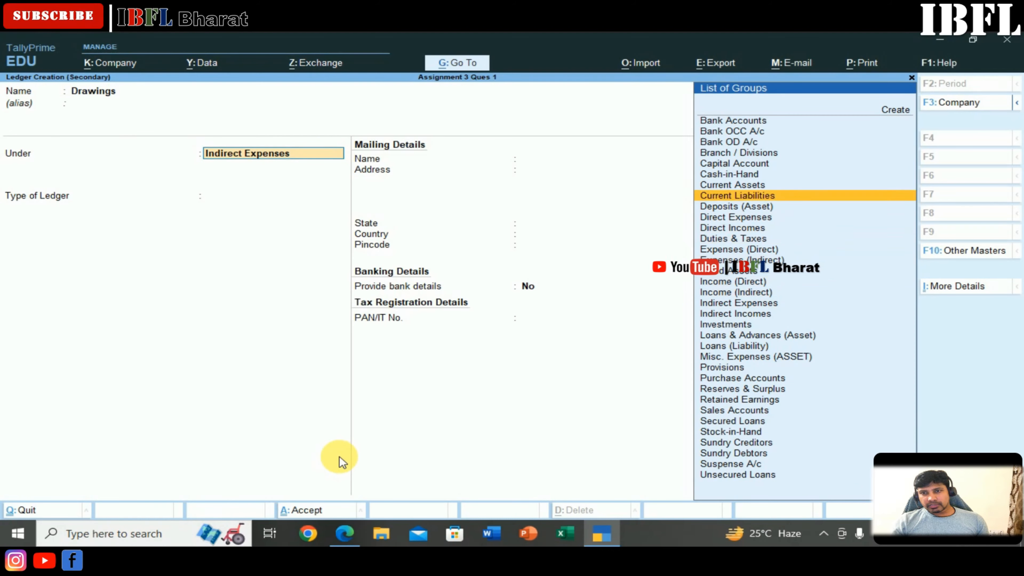
pyautogui.press('Return')
pyautogui.press('Return')
pyautogui.press('Return')
pyautogui.press('Return')
pyautogui.press('Return')
pyautogui.press('Return')
pyautogui.press('Return')
pyautogui.press('Return')
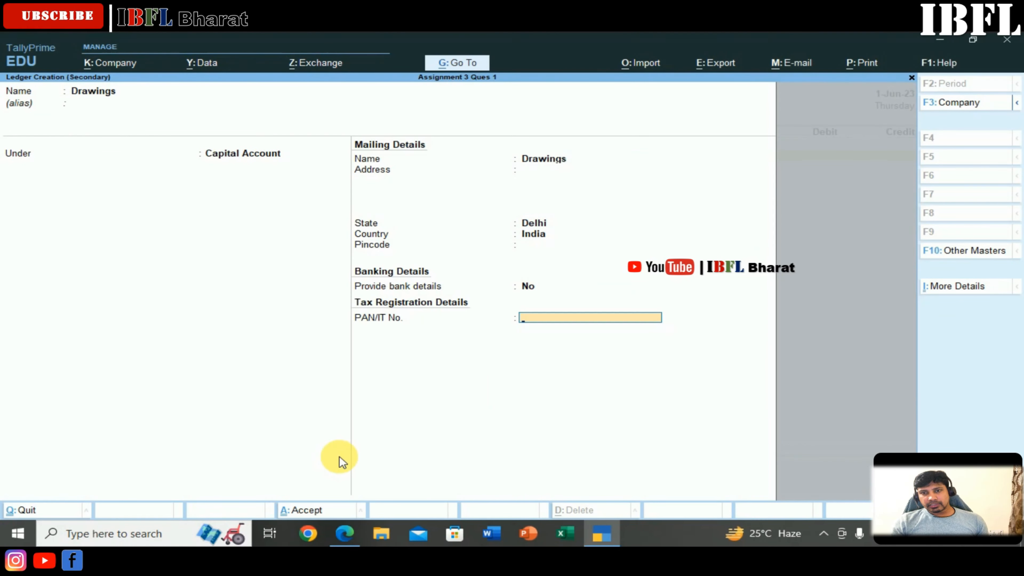
pyautogui.press('Return')
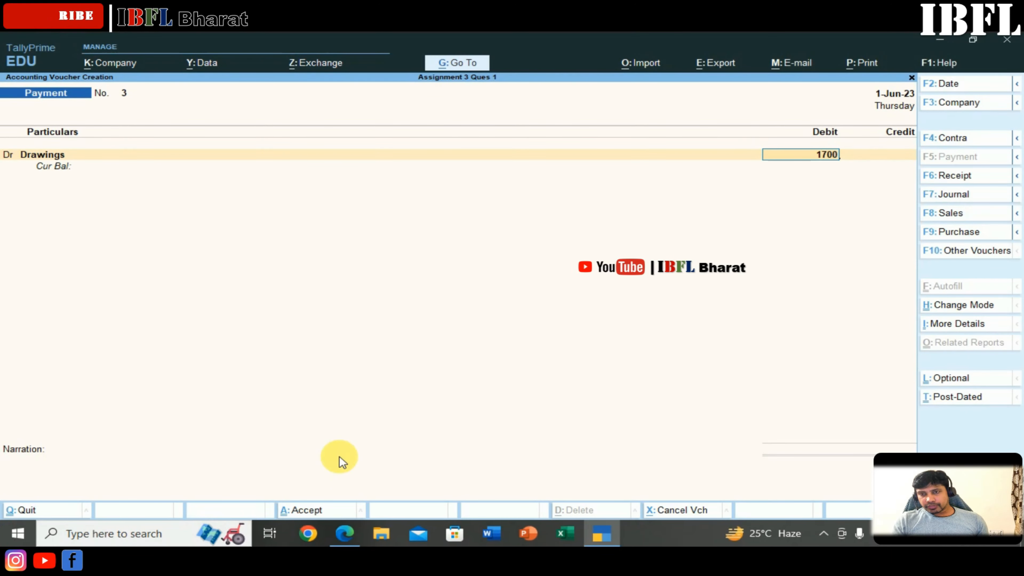
# Debit Drawings with 1,700 against a credit to ICICI, and save the payment voucher without a narration.
pyautogui.press('Return')
pyautogui.press('Down')
pyautogui.press('Down')
pyautogui.press('Down')
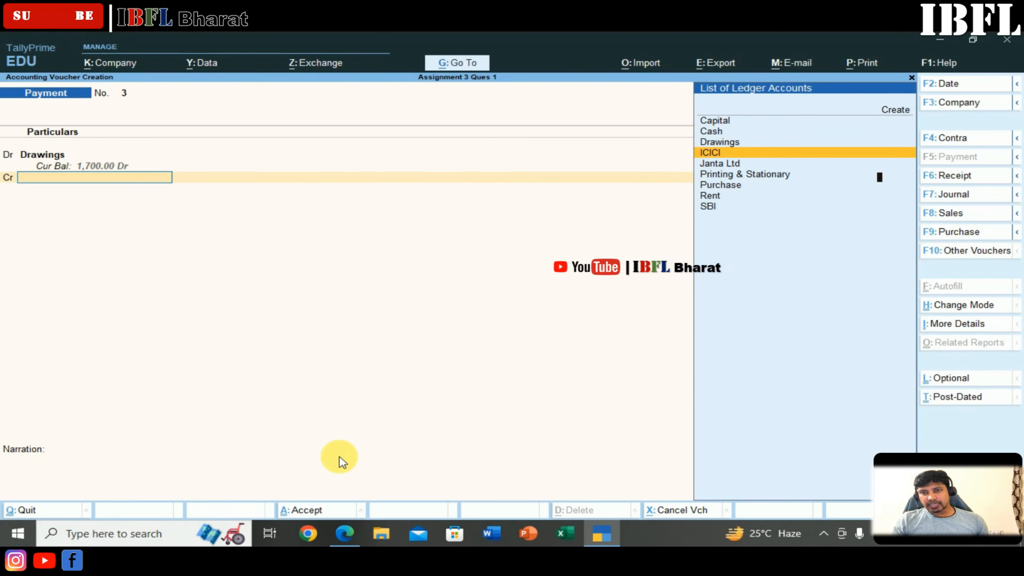
pyautogui.press('Return')
pyautogui.press('Return')
pyautogui.press('Return')
pyautogui.press('Return')
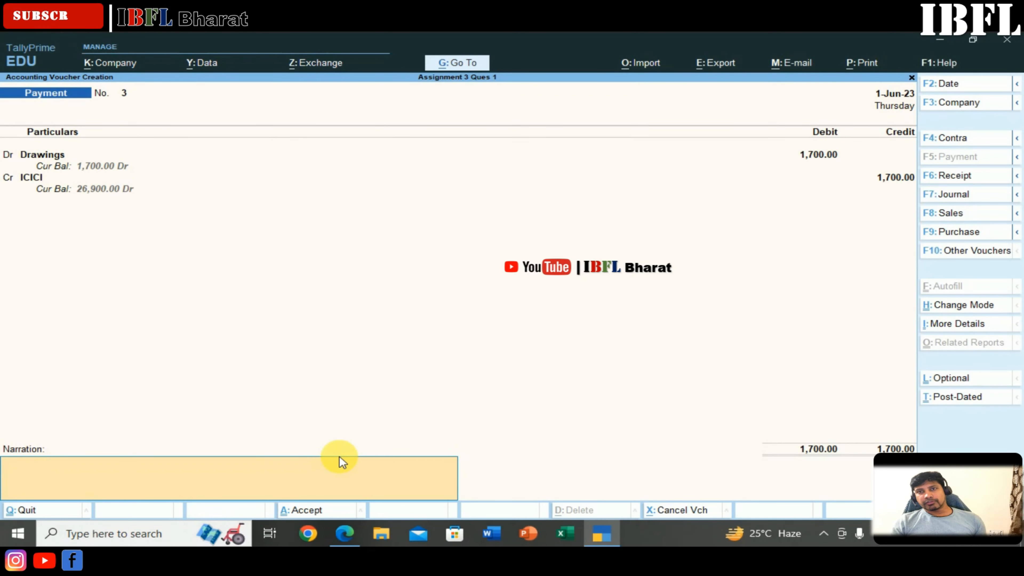
pyautogui.press('Return')
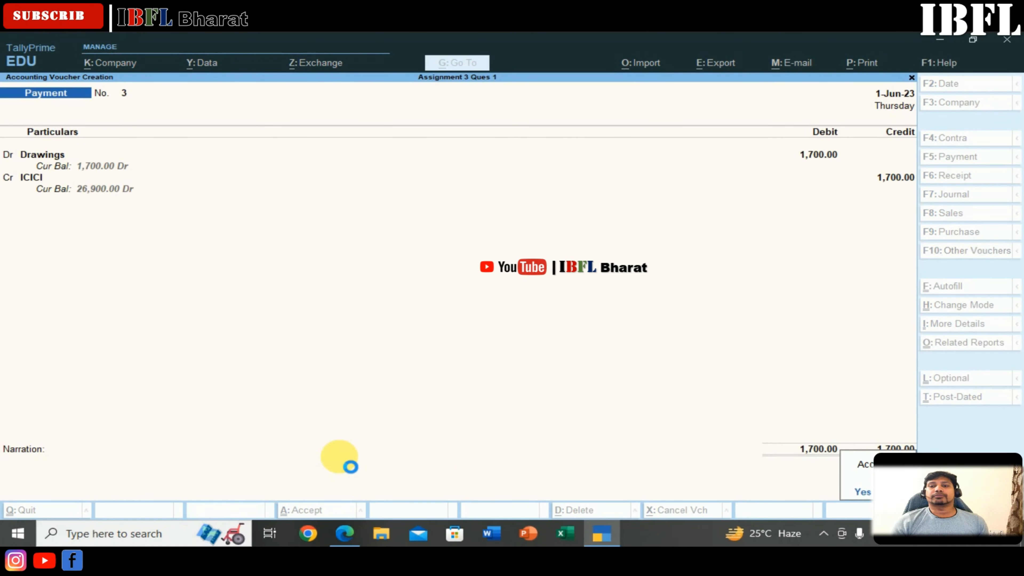
pyautogui.press('Return')
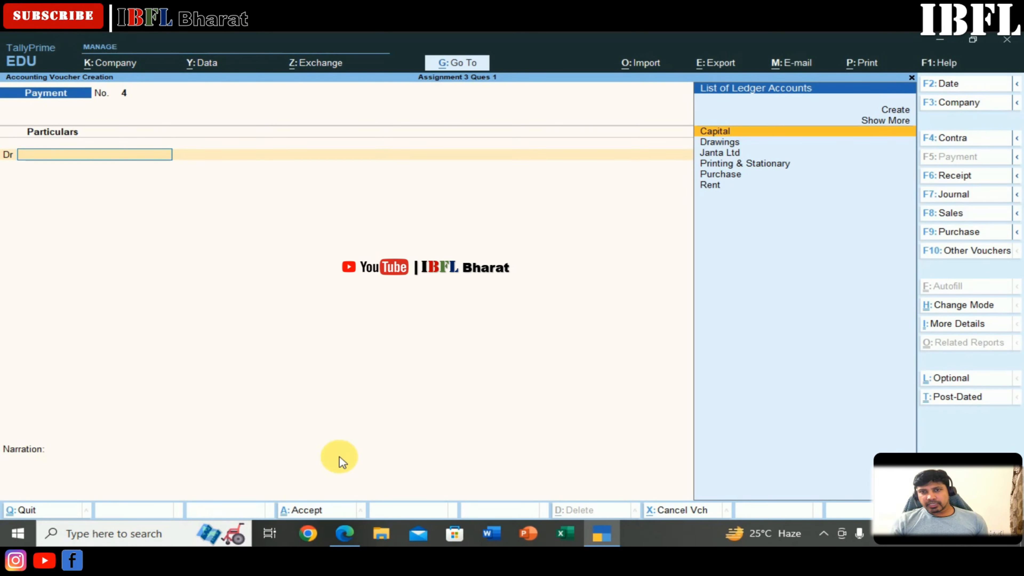
# Create a ledger named Machinery under Fixed Assets from the new payment voucher.
pyautogui.press('Up')
pyautogui.press('Up')
pyautogui.press('Return')
pyautogui.write('M')
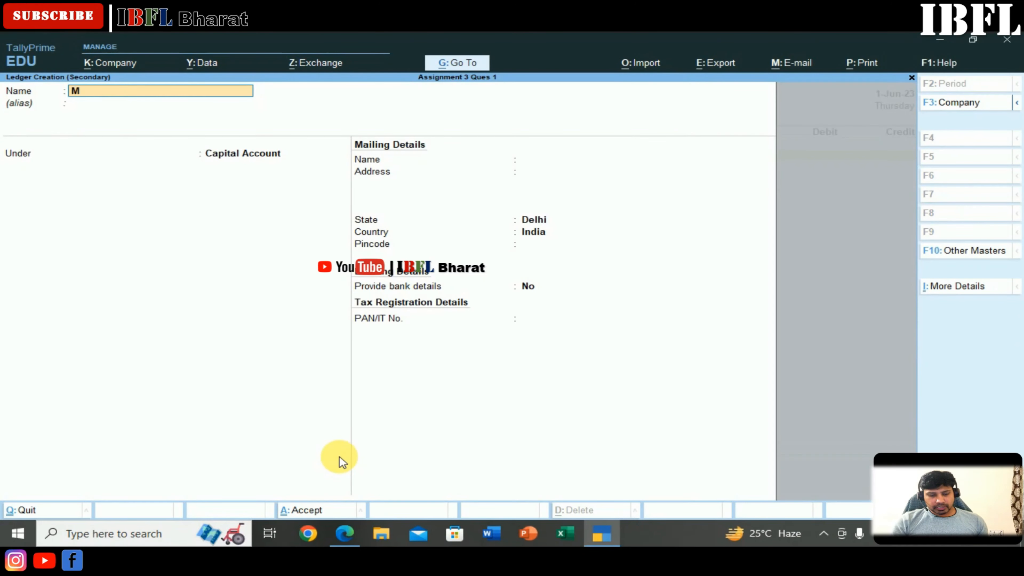
pyautogui.write('achinery')
pyautogui.press('Return')
pyautogui.write('F')
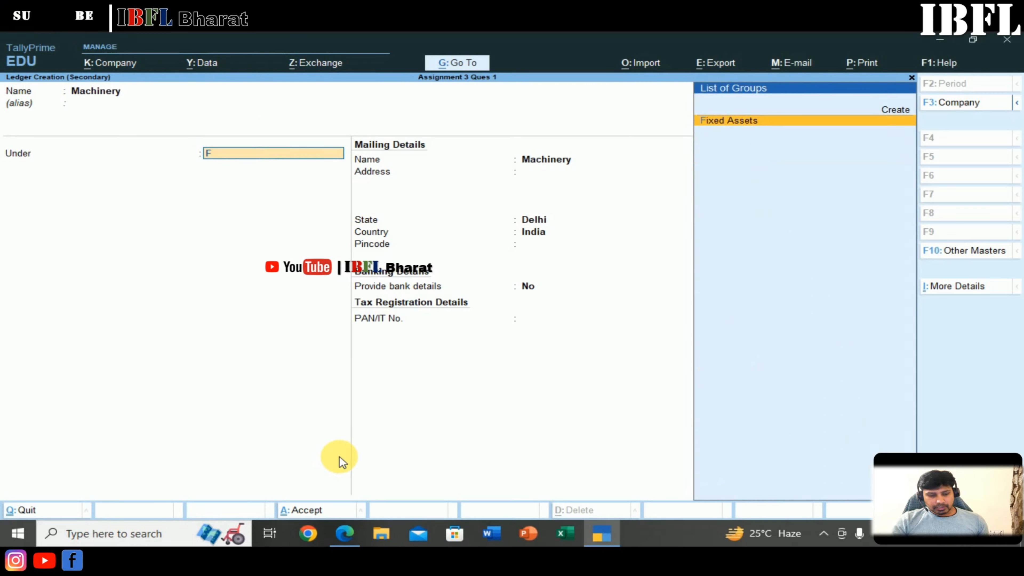
pyautogui.write('ix')
pyautogui.press('Return')
pyautogui.hotkey('ctrl', 'a')
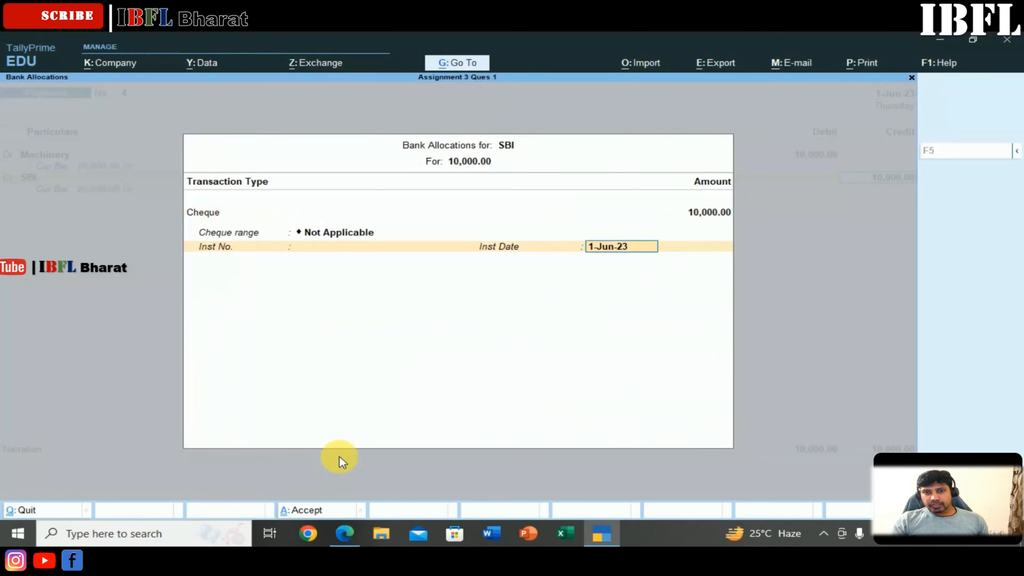
# Allocate the 10,000 SBI payment for Machinery to cheque 00121 and change the voucher date to 2 June 2023.
pyautogui.press('BackSpace')
pyautogui.write('00121')
pyautogui.press('Return')
pyautogui.press('Return')
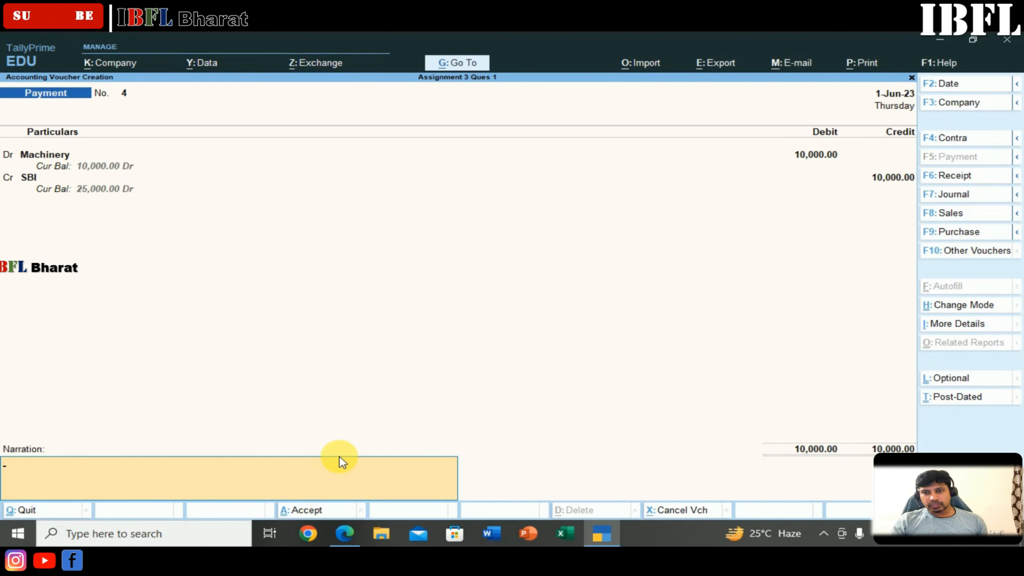
pyautogui.press('F2')
pyautogui.press('Return')
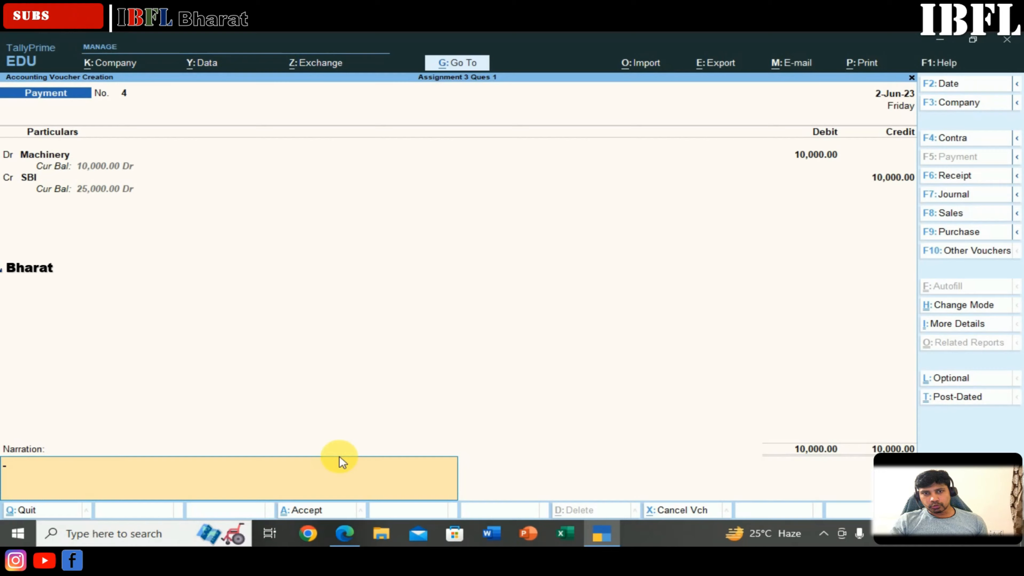
# Reopen the SBI bank allocation to set the cheque's instrument date to 2 June 2023, and save the Machinery payment voucher.
pyautogui.press('BackSpace')
pyautogui.press('BackSpace')
pyautogui.press('Return')
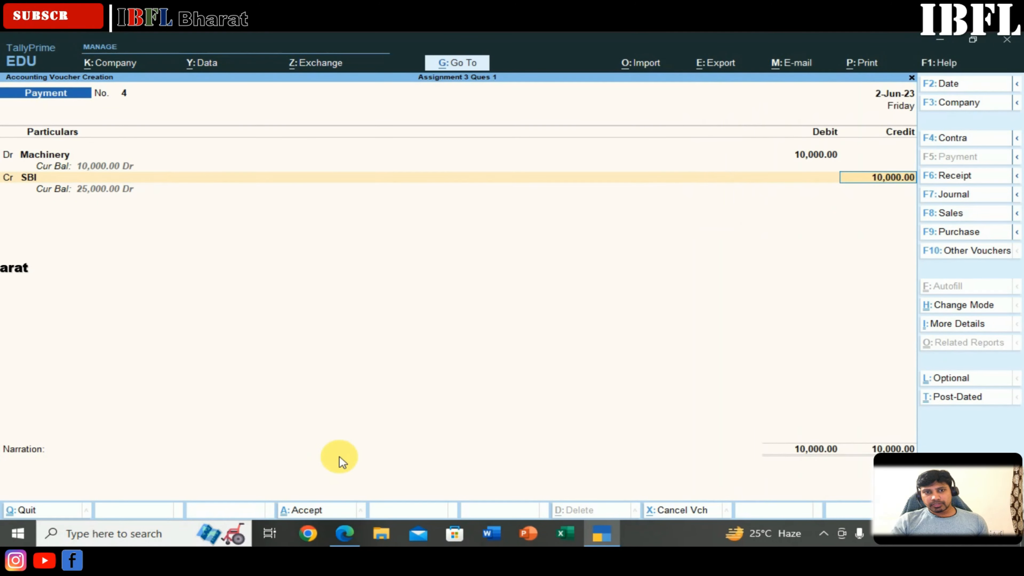
pyautogui.press('Return')
pyautogui.press('Return')
pyautogui.press('Return')
pyautogui.press('Return')
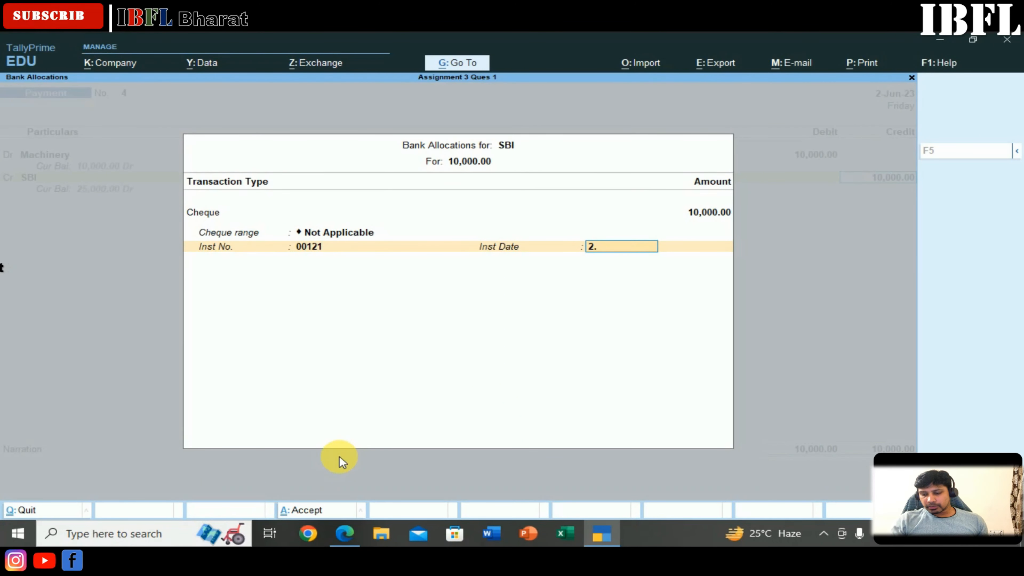
pyautogui.press('Return')
pyautogui.press('Return')
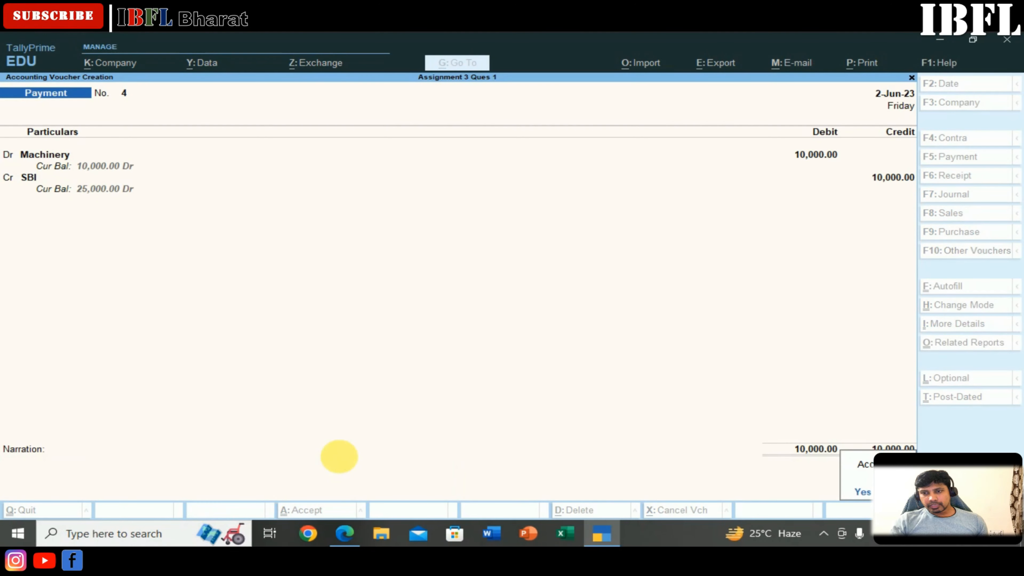
pyautogui.press('Return')
# Date the next voucher 31 July 2023 and switch it to a sales voucher in As Voucher mode.
pyautogui.press('F2')
pyautogui.write('31-7')
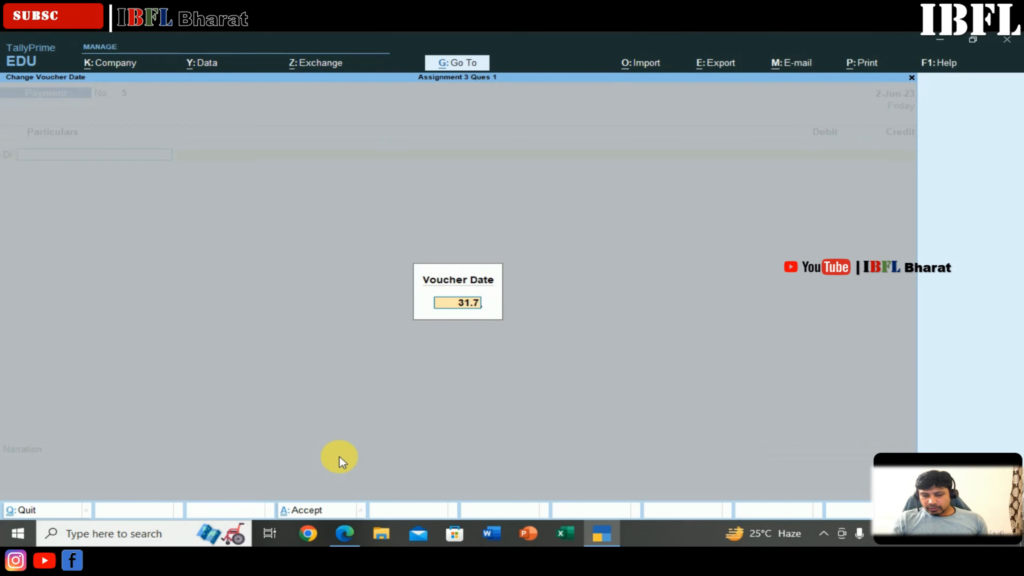
pyautogui.press('Return')
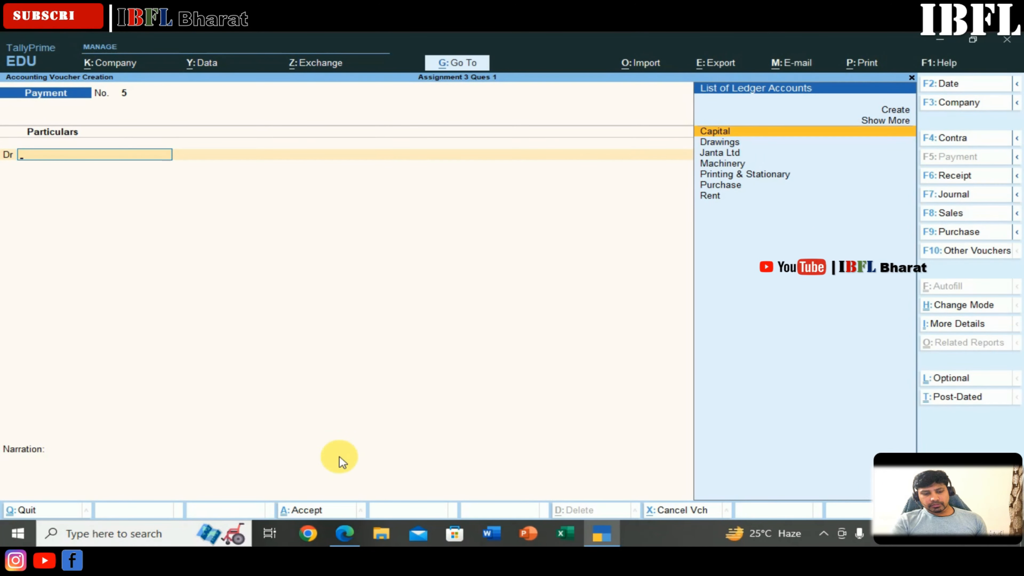
pyautogui.press('F8')
pyautogui.hotkey('ctrl', 'h')
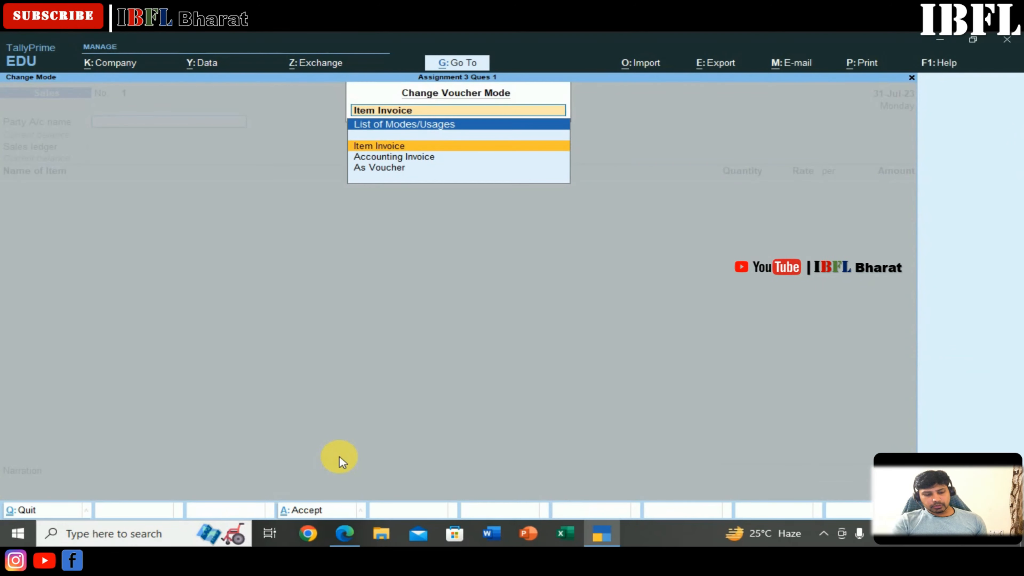
pyautogui.press('Down')
pyautogui.press('Down')
pyautogui.press('Return')
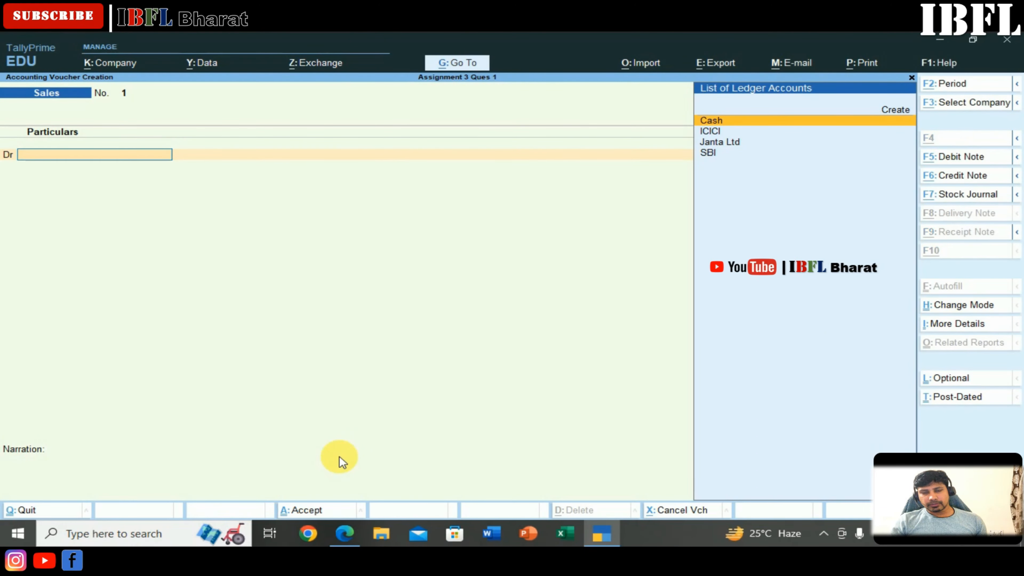
# Start a new ledger named Blue Star from the sales voucher's debit line and group it under Sundry Debtors.
pyautogui.press('Up')
pyautogui.press('Return')
pyautogui.write('Blue')
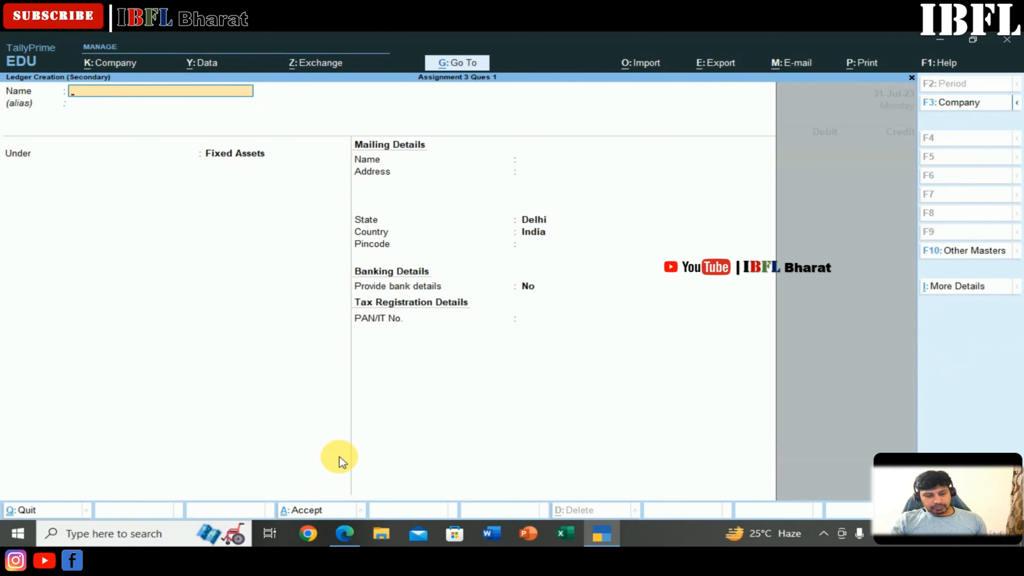
pyautogui.write(' Star')
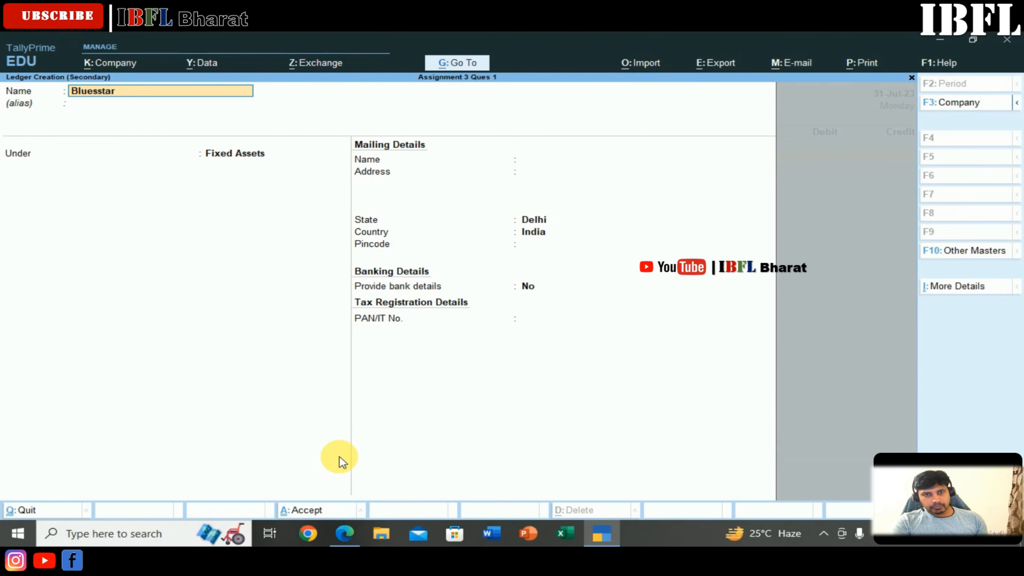
pyautogui.press('Return')
pyautogui.press('Down')
pyautogui.press('Down')
pyautogui.press('Down')
pyautogui.press('Down')
pyautogui.press('Down')
pyautogui.press('Down')
pyautogui.press('Down')
pyautogui.press('Down')
pyautogui.press('Down')
pyautogui.press('Down')
pyautogui.press('Down')
pyautogui.press('Down')
pyautogui.press('Down')
pyautogui.press('Down')
pyautogui.press('Down')
pyautogui.press('Down')
pyautogui.press('Down')
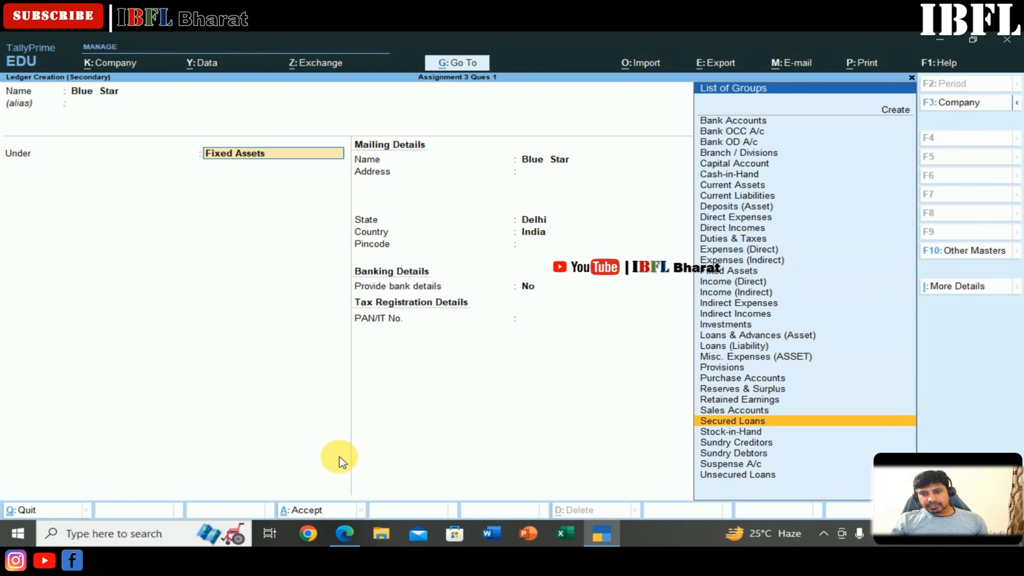
pyautogui.press('Return')
pyautogui.press('Return')
pyautogui.press('Return')
pyautogui.press('Return')
pyautogui.press('Return')
pyautogui.press('Return')
pyautogui.press('Return')
# Set Blue Star's default credit period to 60 days and save the ledger.
pyautogui.press('BackSpace')
pyautogui.press('BackSpace')
pyautogui.press('BackSpace')
pyautogui.press('BackSpace')
pyautogui.press('BackSpace')
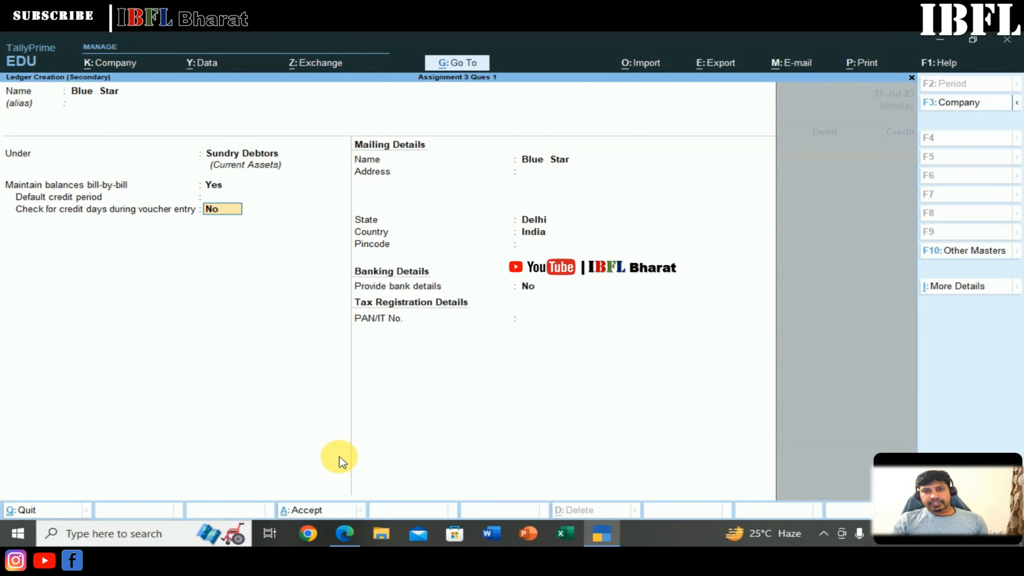
pyautogui.write('60')
pyautogui.press('Return')
pyautogui.press('Return')
pyautogui.press('Return')
pyautogui.press('Return')
pyautogui.press('Return')
pyautogui.press('Return')
pyautogui.press('Return')
pyautogui.press('Return')
pyautogui.press('Return')
pyautogui.press('Return')
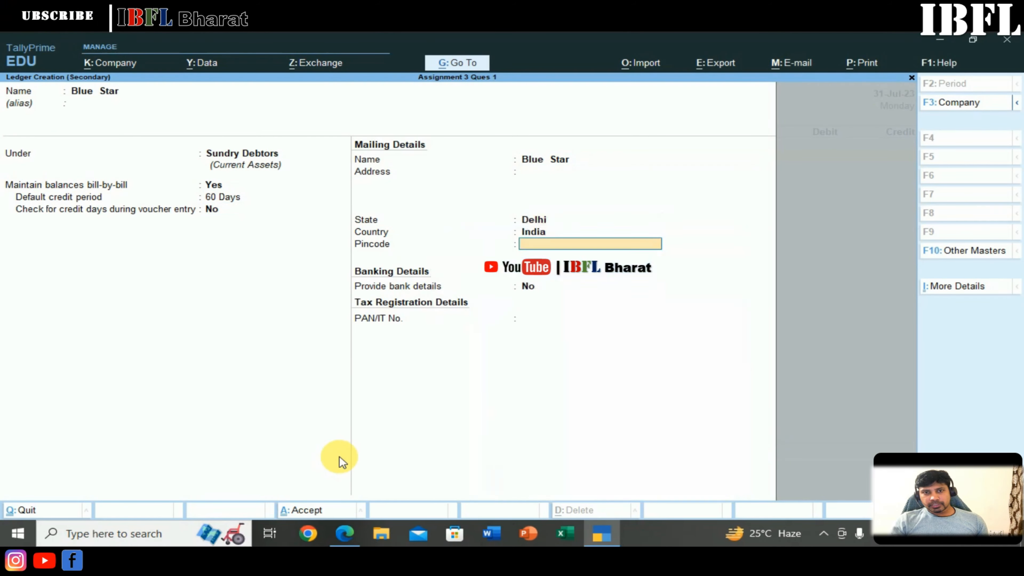
pyautogui.press('Return')
pyautogui.press('Return')
pyautogui.press('Return')
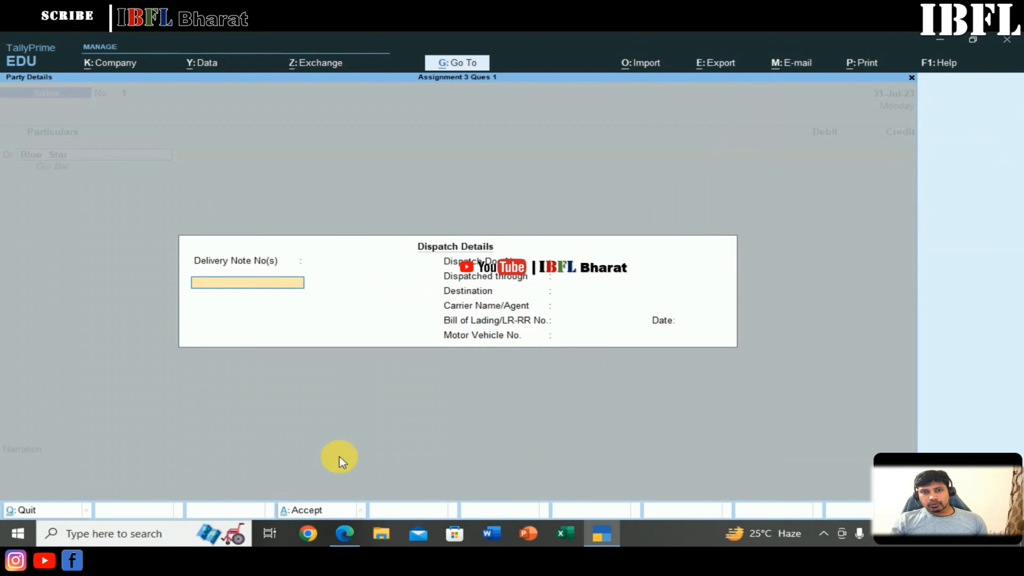
# Leave the dispatch and party details at their defaults and debit Blue Star 17,000.
pyautogui.press('Return')
pyautogui.press('Return')
pyautogui.press('Return')
pyautogui.press('Return')
pyautogui.press('Return')
pyautogui.press('Return')
pyautogui.press('Return')
pyautogui.press('Return')
pyautogui.press('Return')
pyautogui.press('Return')
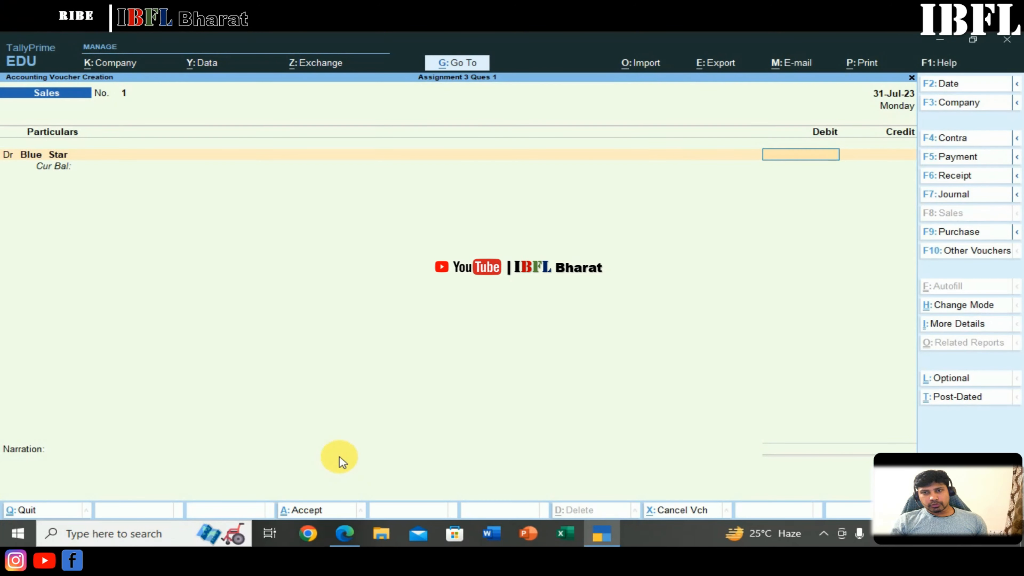
pyautogui.write('17000')
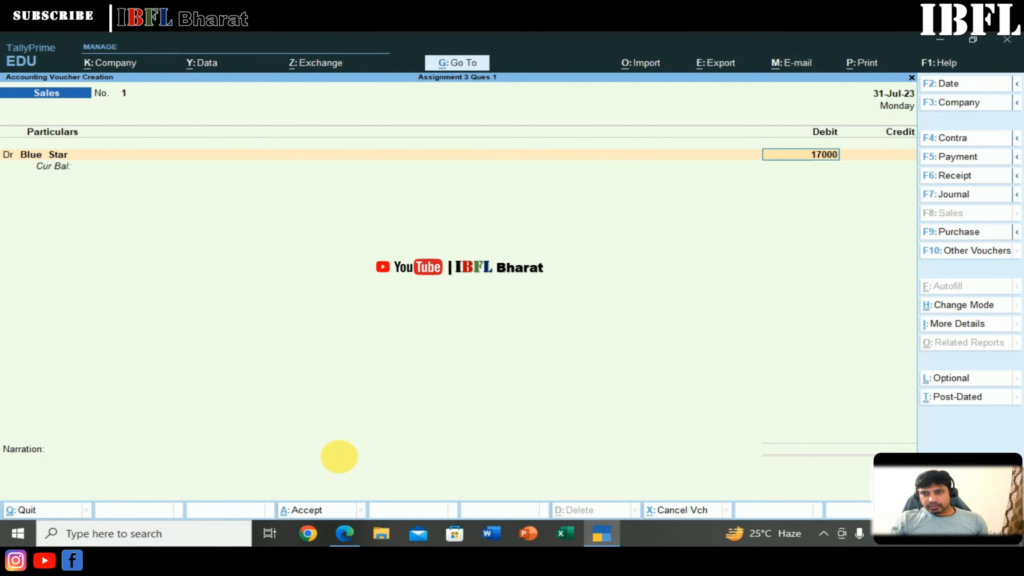
pyautogui.press('Return')
pyautogui.press('Return')
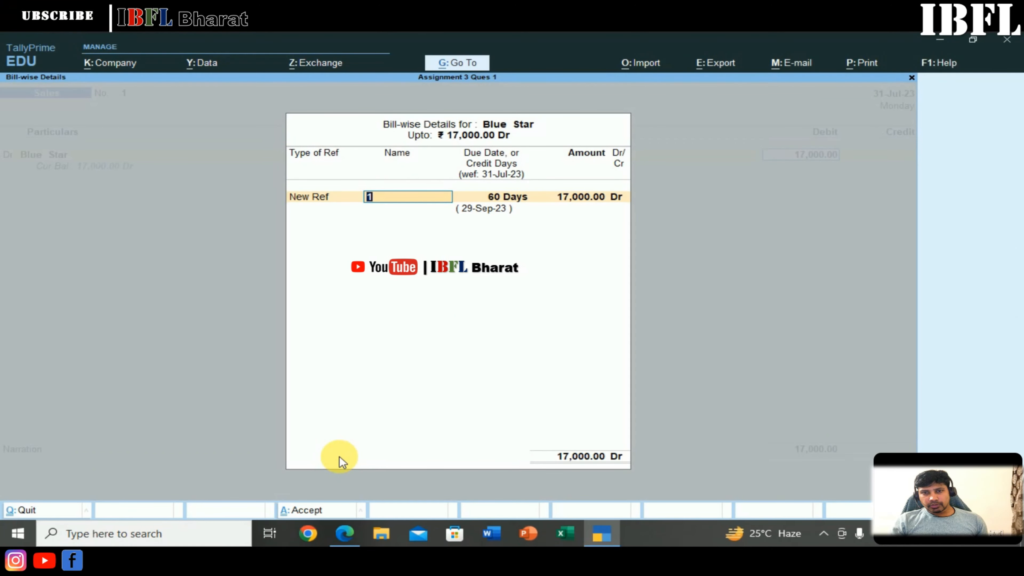
# Allocate the 17,000 to a new bill reference Sal/Jn/001 with 60 days' credit.
pyautogui.write('Sal')
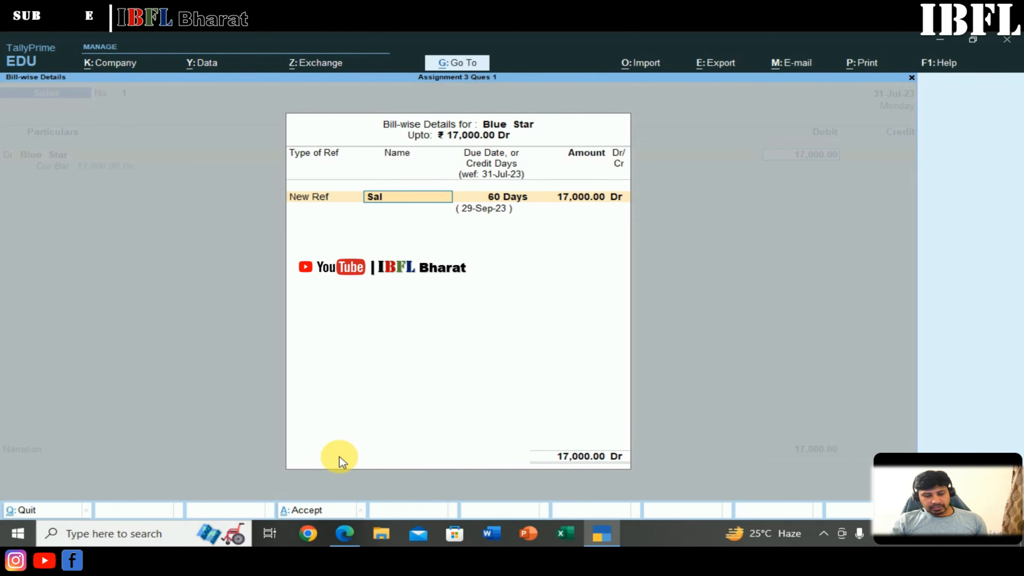
pyautogui.write('/Jn/001')
pyautogui.press('Return')
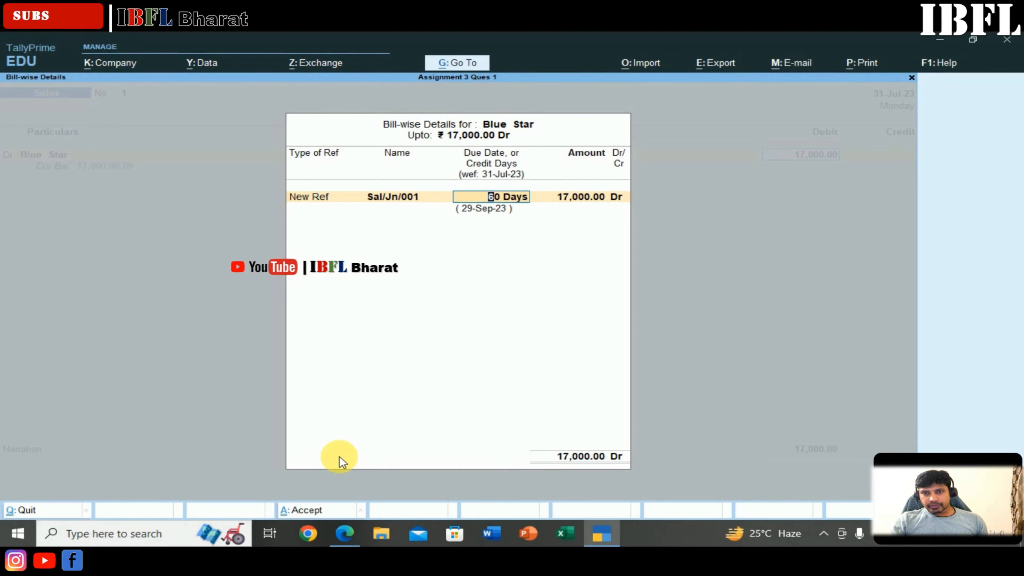
pyautogui.press('BackSpace')
pyautogui.press('Return')
pyautogui.press('Return')
pyautogui.press('Return')
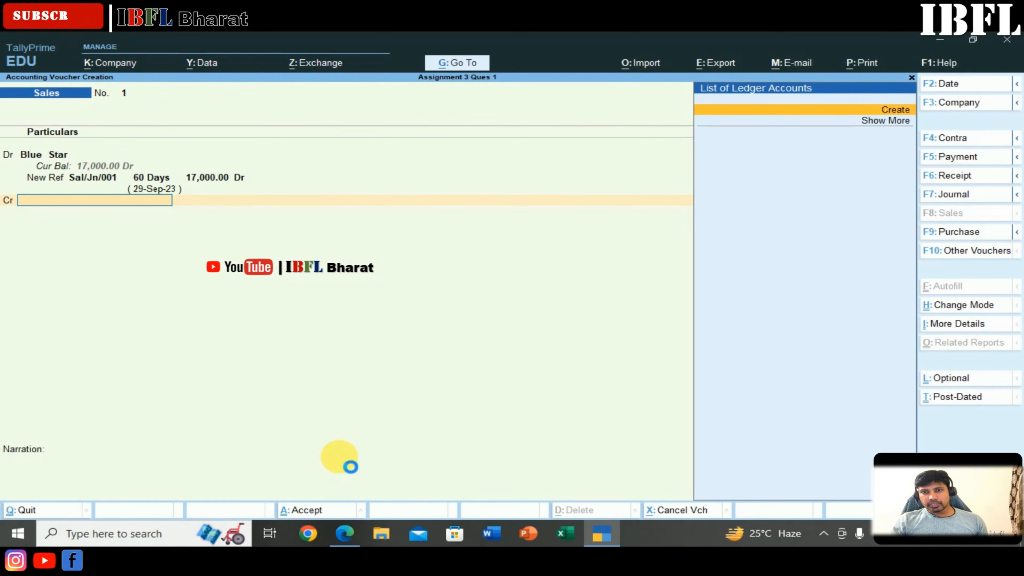
# Create a Sales ledger under Sales Accounts for the credit line and save the Blue Star sales voucher.
pyautogui.hotkey('alt', 'c')
pyautogui.write('Sales')
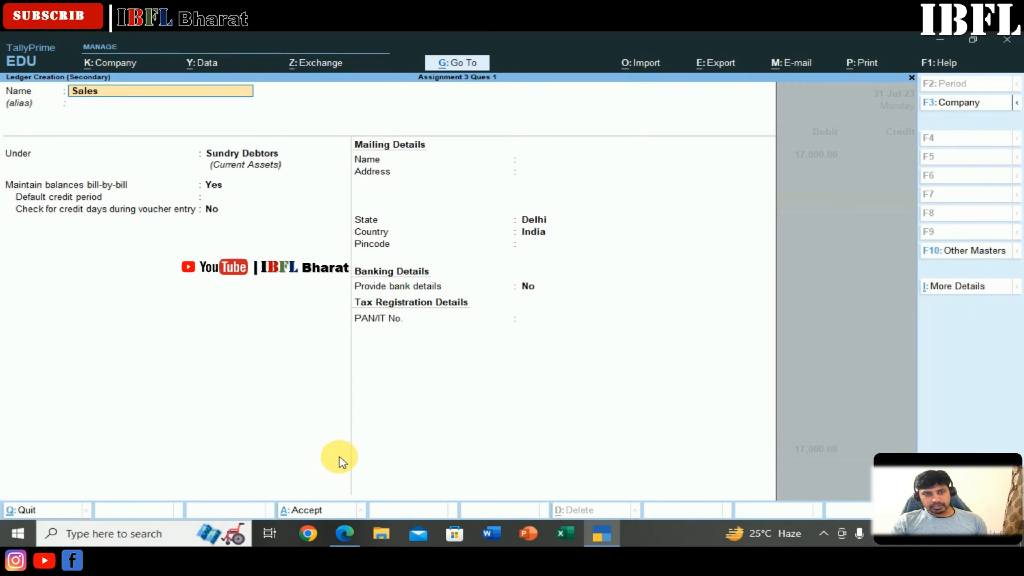
pyautogui.press('Return')
pyautogui.write('Sales')
pyautogui.press('Return')
pyautogui.press('Return')
pyautogui.press('Return')
pyautogui.press('Return')
pyautogui.press('Return')
pyautogui.press('Return')
# Date the next voucher 31 August 2023 and switch it to a payment voucher.
pyautogui.press('F2')
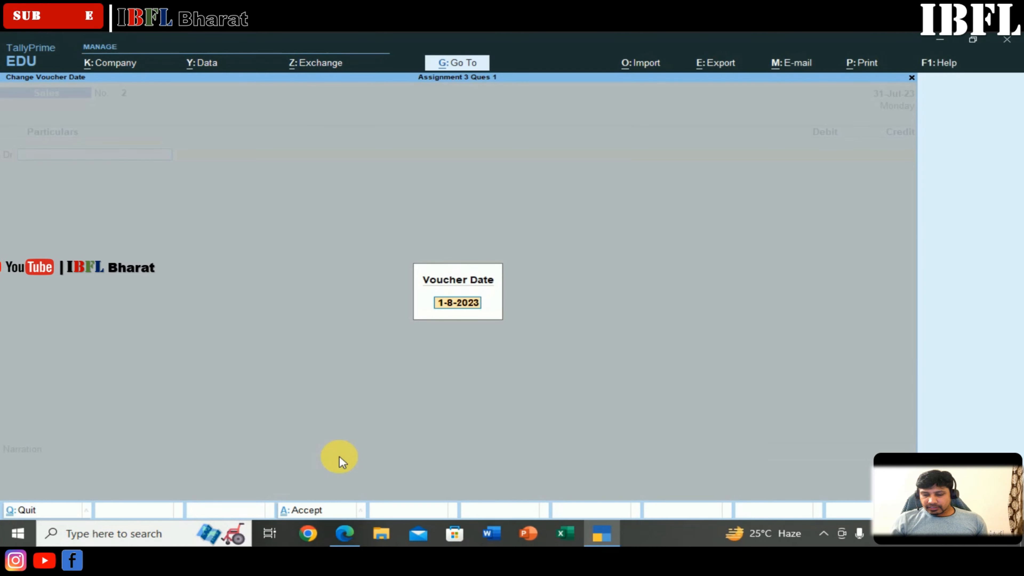
pyautogui.write('31.08')
pyautogui.press('Return')
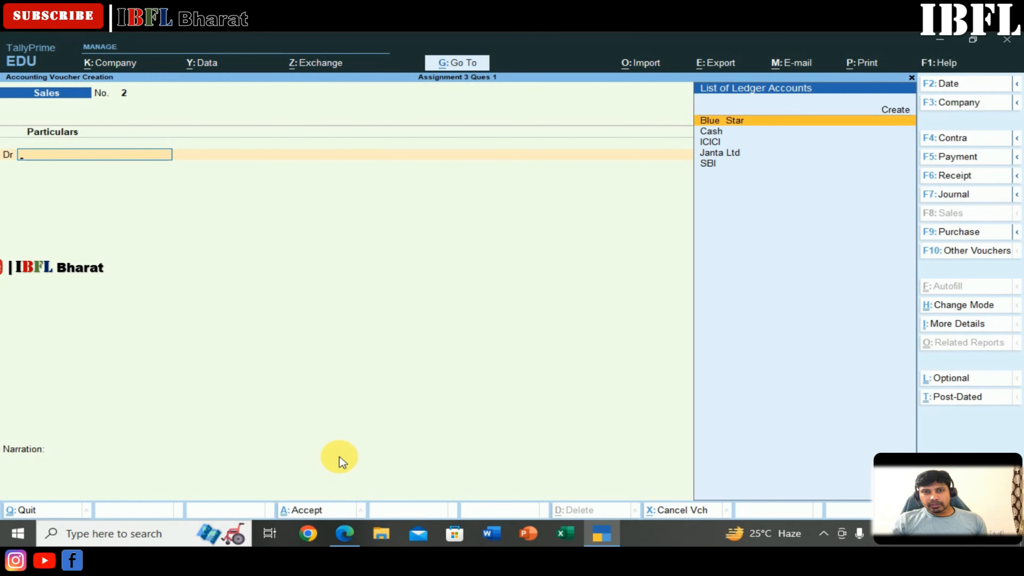
pyautogui.press('F5')
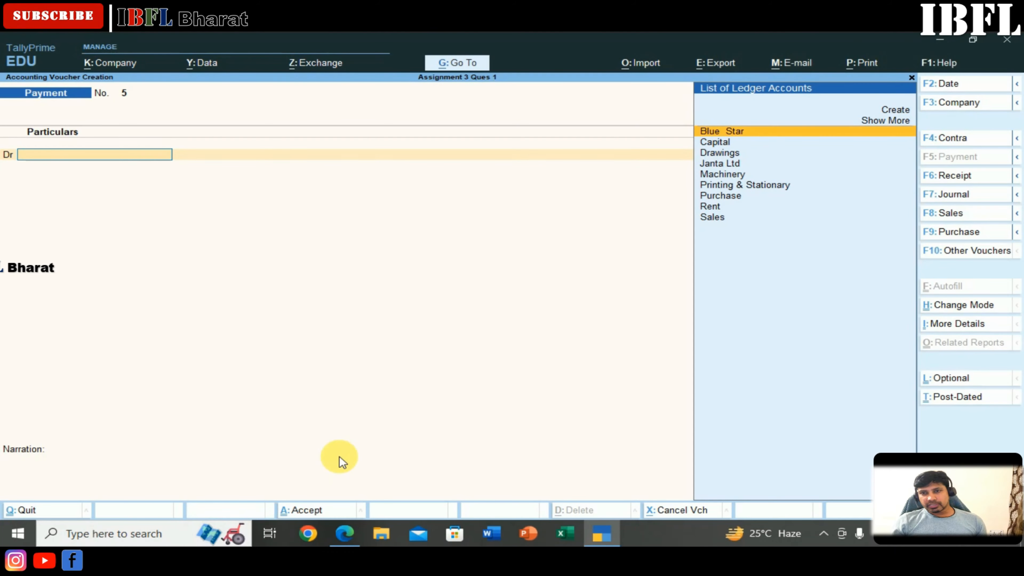
# Create a ledger named Salary under Indirect Expenses from the payment voucher's debit line.
pyautogui.press('Up')
pyautogui.press('Up')
pyautogui.press('Return')
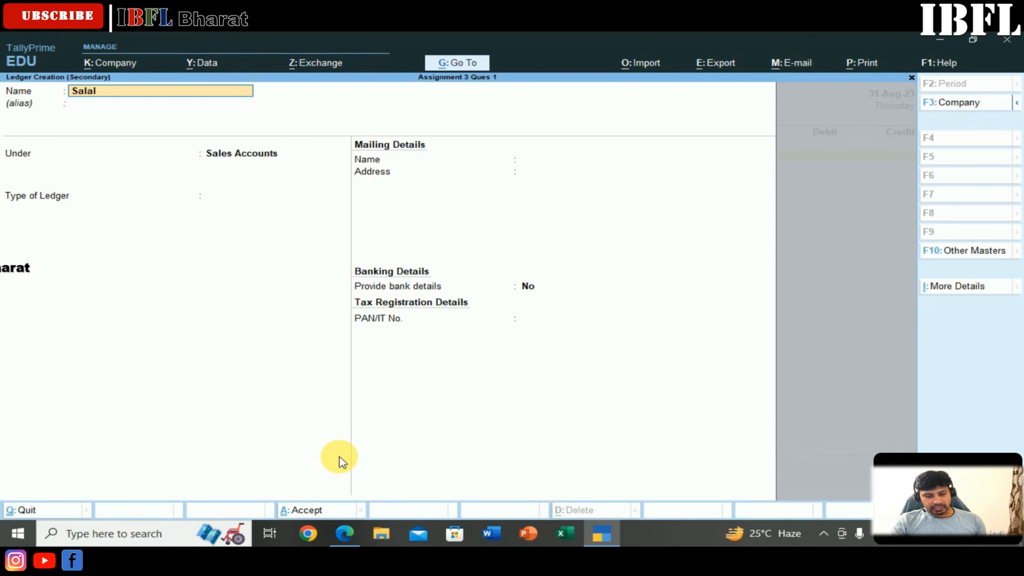
pyautogui.press('BackSpace')
pyautogui.press('Return')
pyautogui.press('Return')
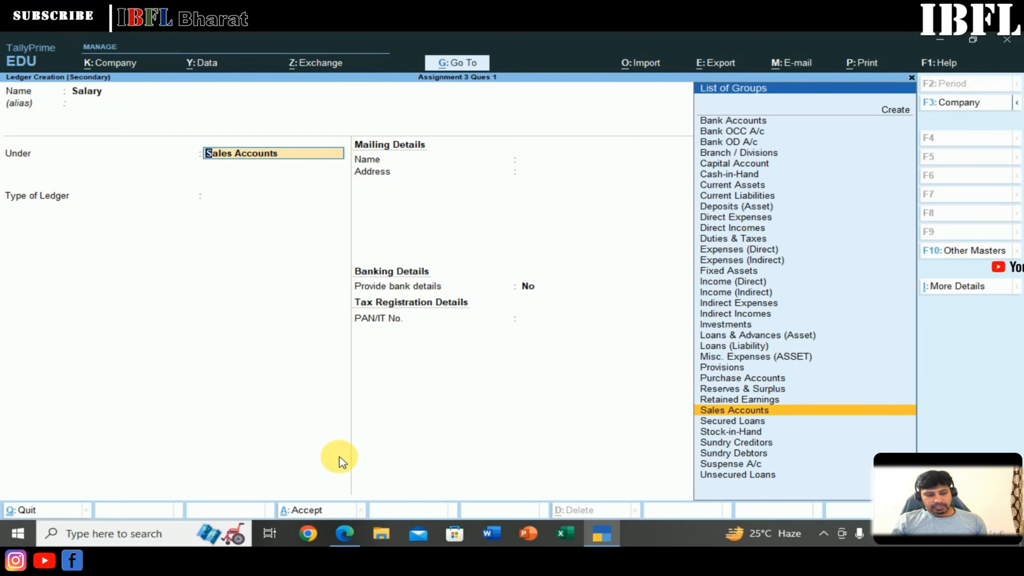
pyautogui.write('in')
pyautogui.press('Down')
pyautogui.press('Down')
pyautogui.press('Return')
pyautogui.press('Return')
pyautogui.press('Return')
pyautogui.press('Return')
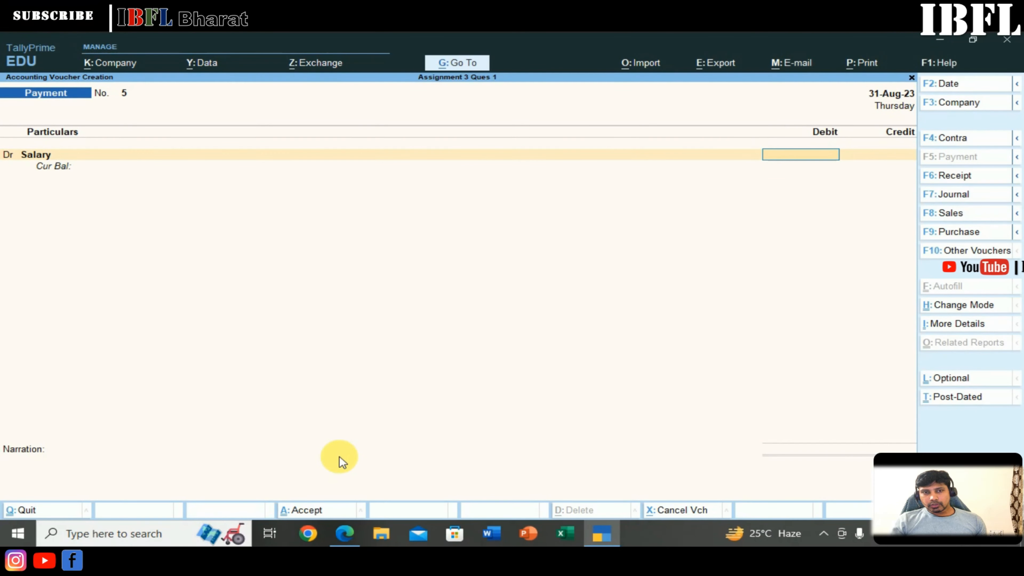
# Debit Salary 10,000 and credit Cash 8,000 in the payment voucher.
pyautogui.write('10,000')
pyautogui.press('Return')
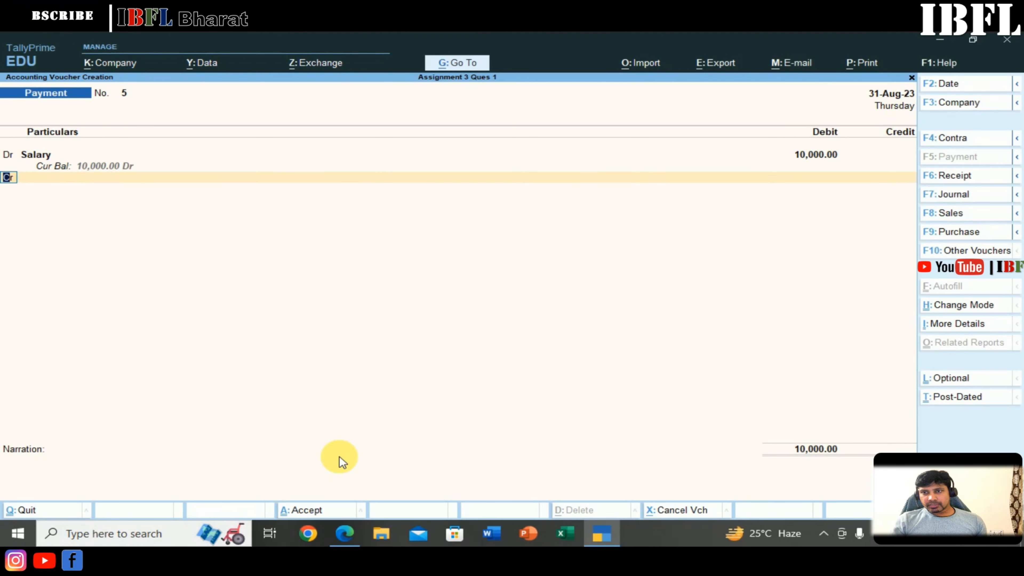
pyautogui.press('Return')
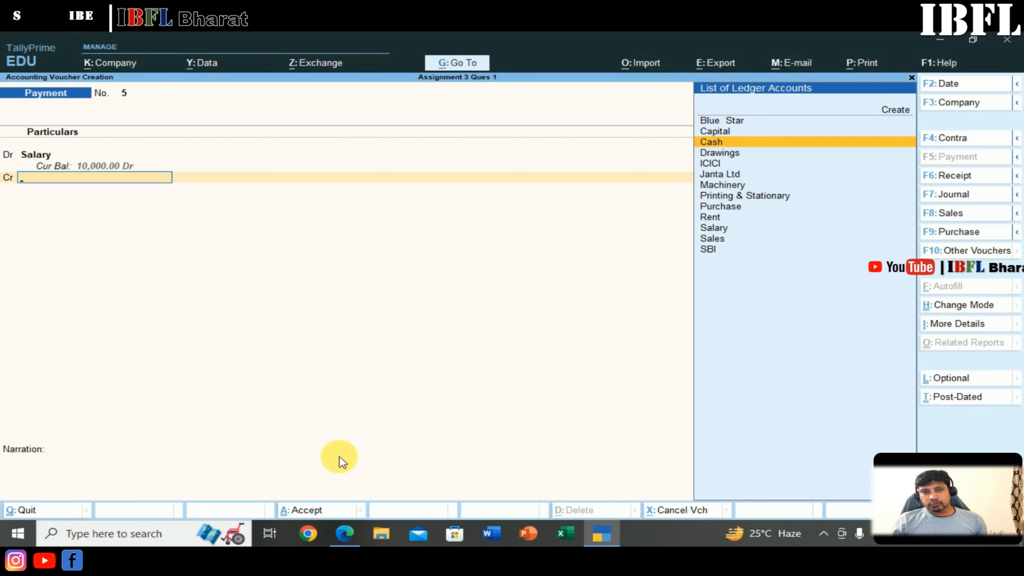
pyautogui.press('Return')
pyautogui.write('8000')
pyautogui.press('Return')
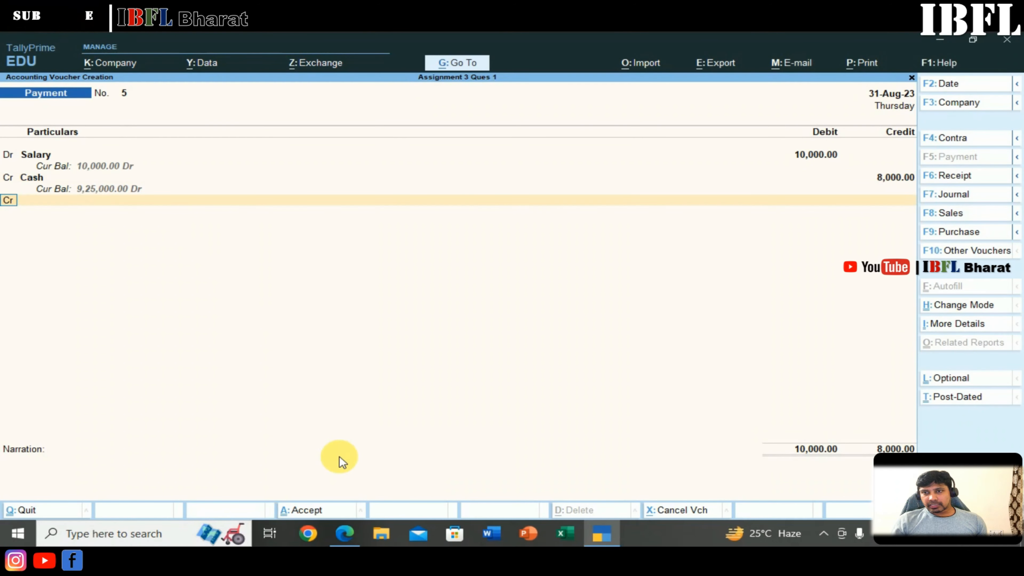
# Create a ledger named Outstanding Salary under Current Liabilities for the second credit line.
pyautogui.hotkey('alt', 'c')
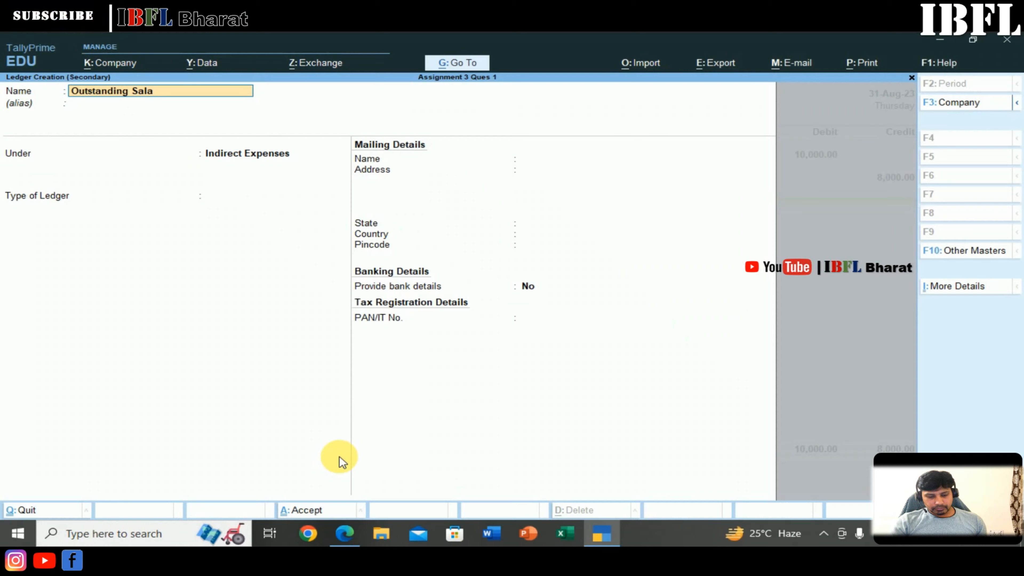
pyautogui.press('Return')
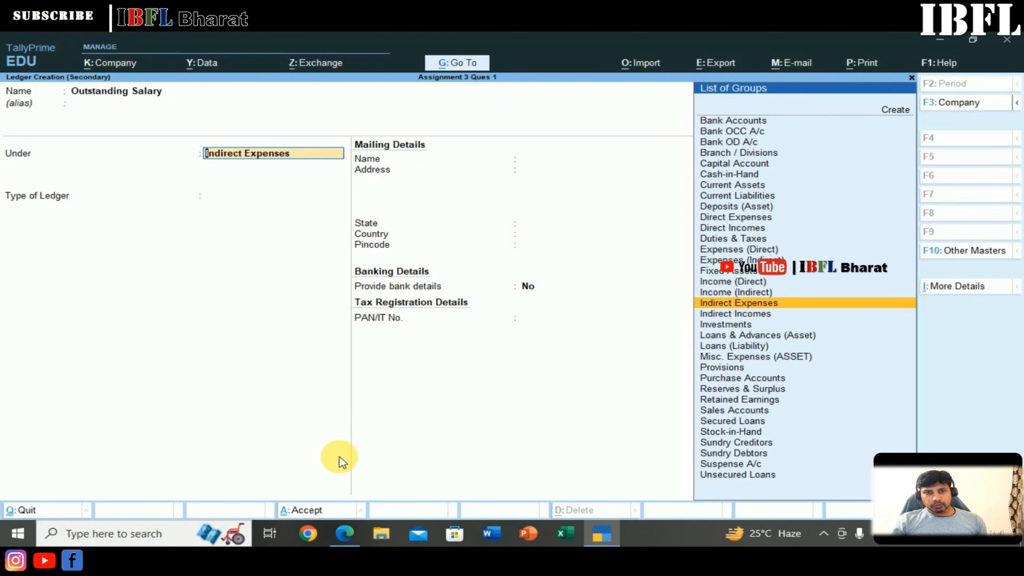
pyautogui.write('cu')
pyautogui.press('Down')
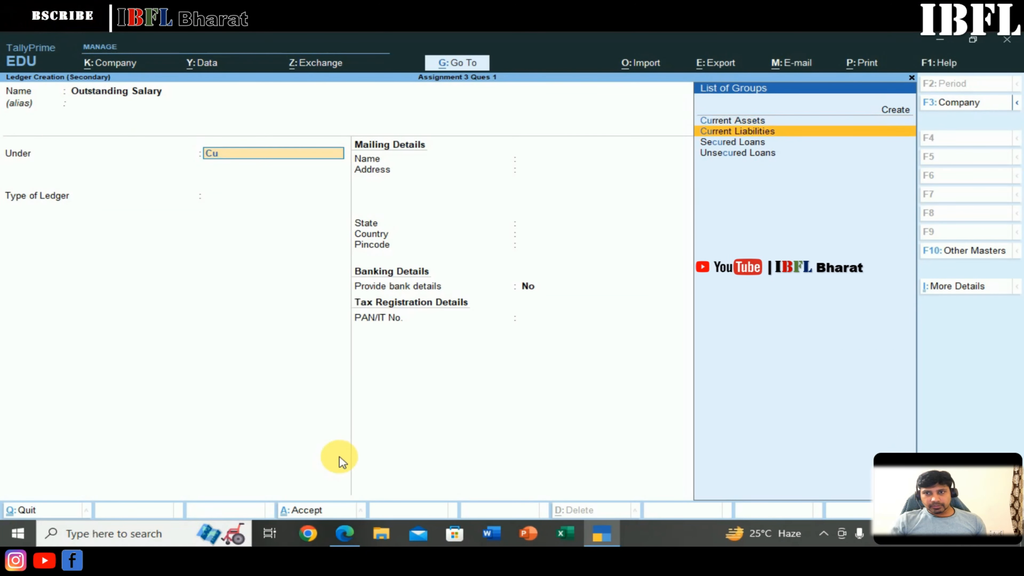
pyautogui.press('Return')
pyautogui.press('Return')
pyautogui.press('Return')
pyautogui.press('Return')
pyautogui.press('Return')
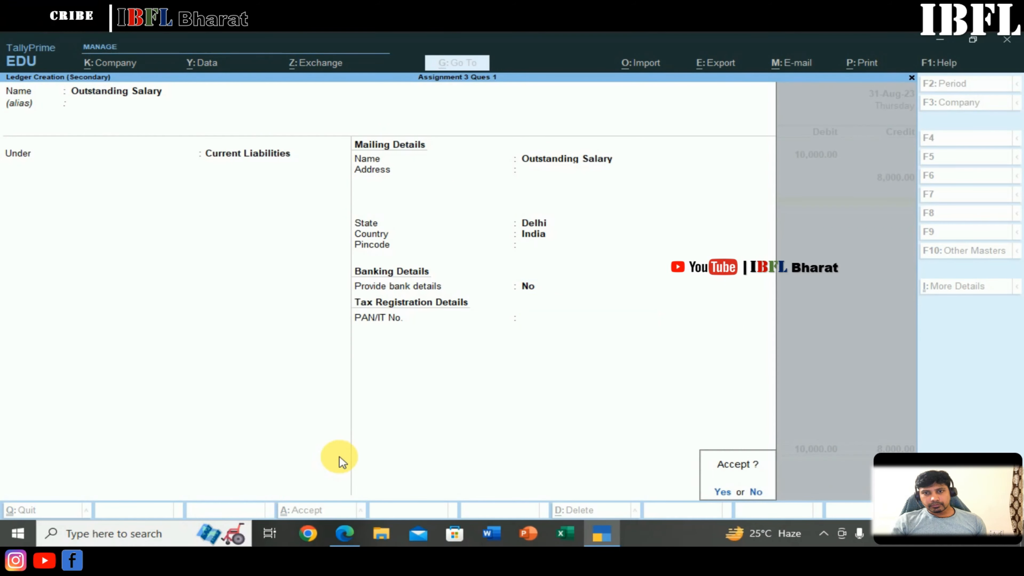
pyautogui.press('Return')
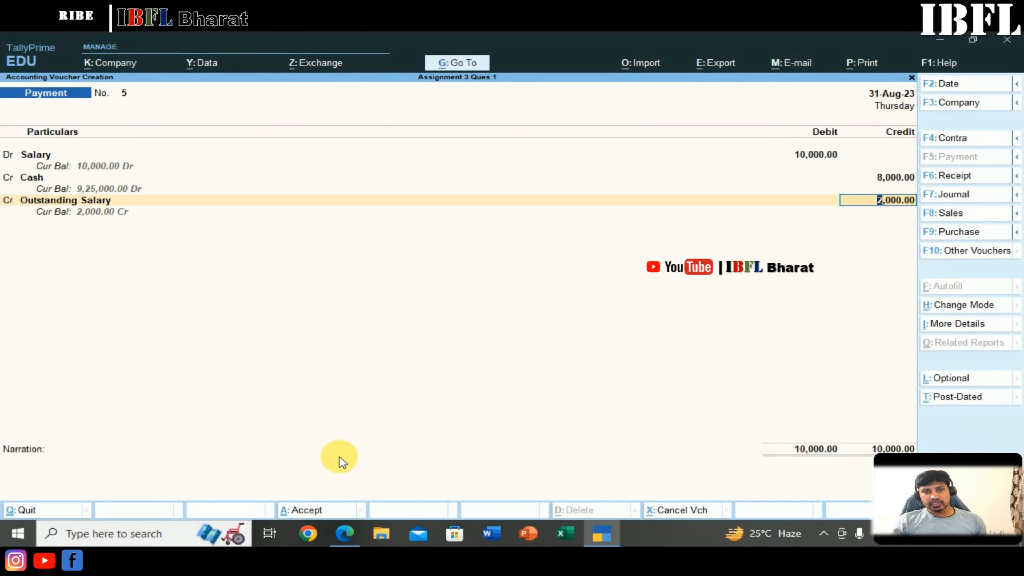
# Credit the remaining 2,000 to Outstanding Salary and save the payment voucher without a narration.
pyautogui.press('Return')
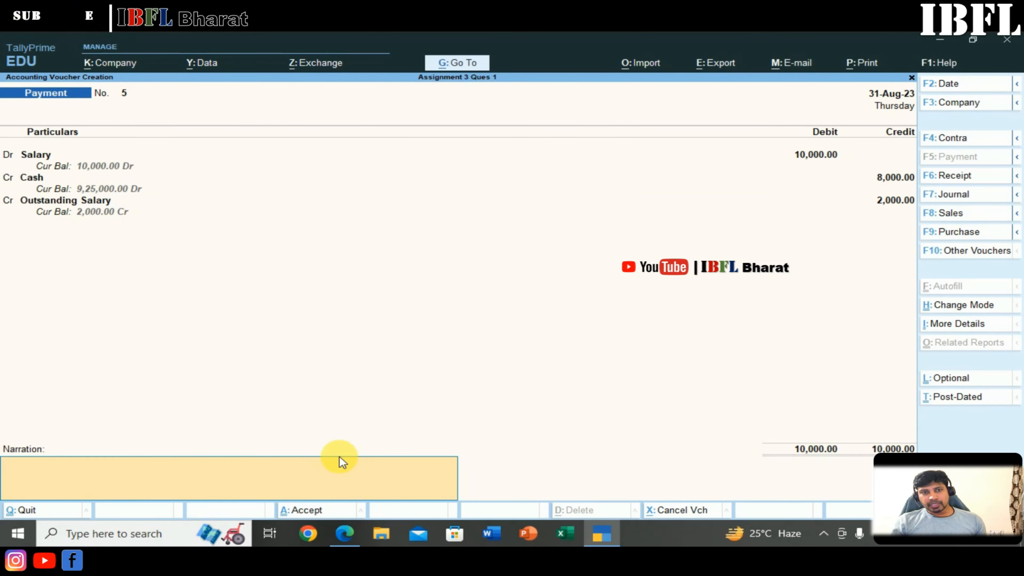
pyautogui.press('Return')
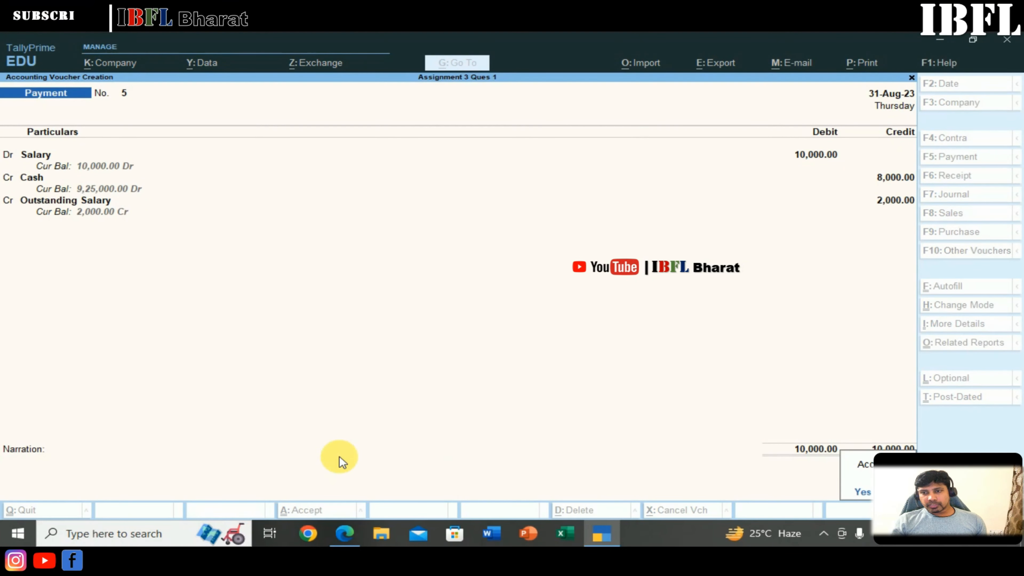
pyautogui.press('Return')
# Date the next voucher 1 September 2023 and switch it to a purchase voucher in As Voucher mode.
pyautogui.press('F2')
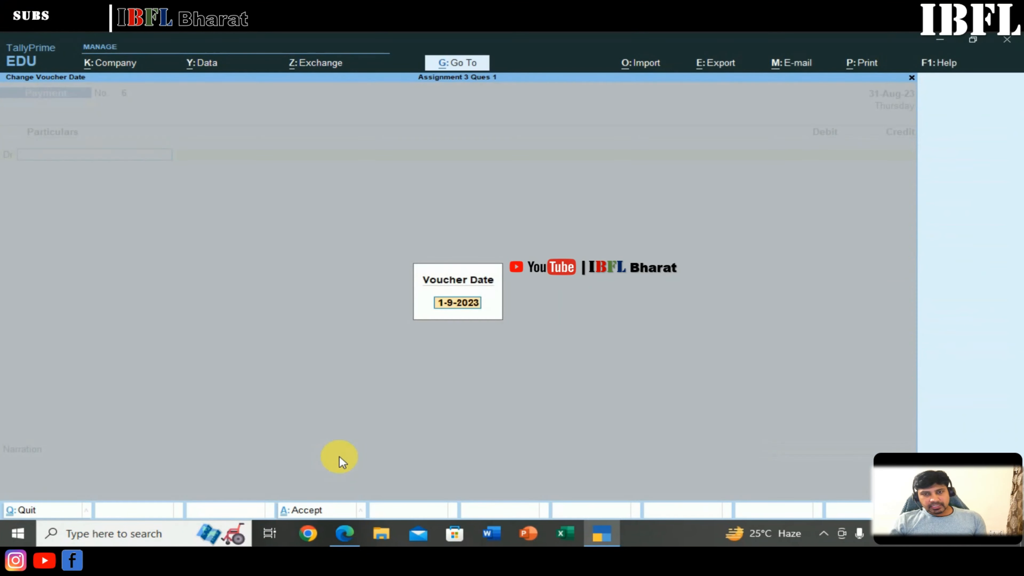
pyautogui.press('Return')
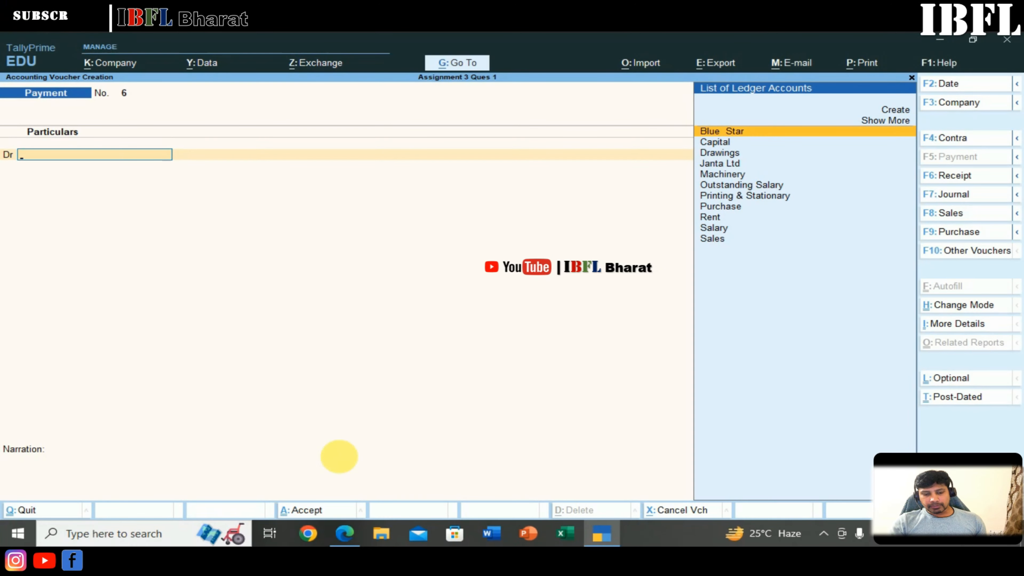
pyautogui.press('F9')
pyautogui.hotkey('ctrl', 'h')
pyautogui.press('Down')
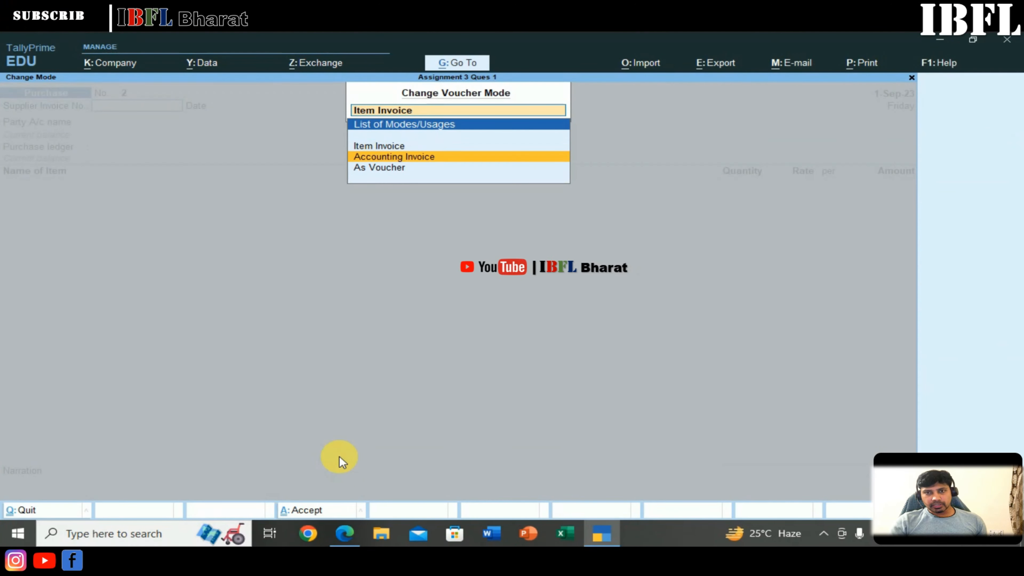
pyautogui.press('Return')
pyautogui.press('Return')
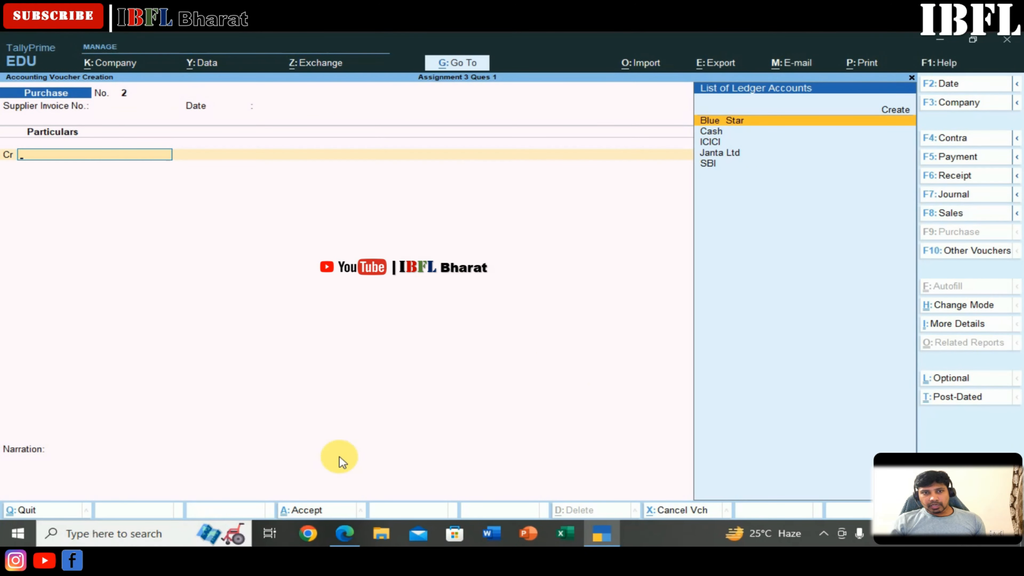
# Create a ledger named Om Store under Sundry Creditors with a default credit period of 45 days for the purchase voucher's credit line.
pyautogui.press('Up')
pyautogui.press('Return')
pyautogui.write('Om')
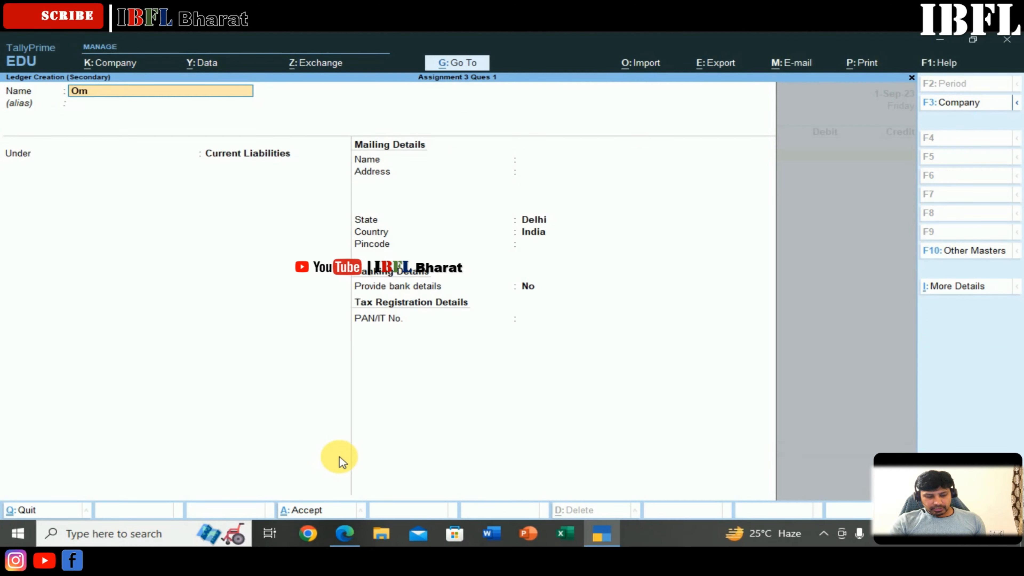
pyautogui.write(' Store')
pyautogui.press('Return')
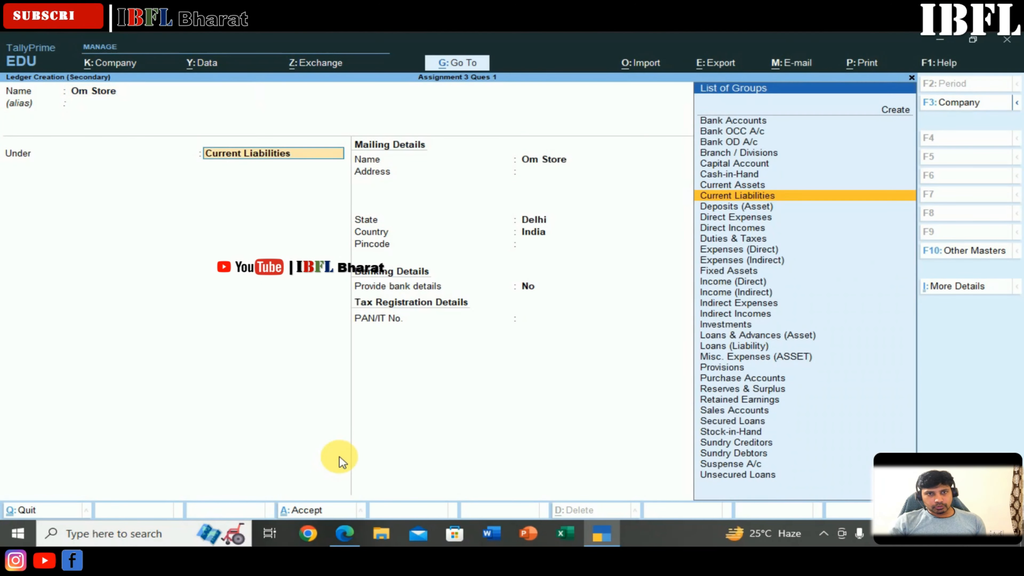
pyautogui.write('Cred')
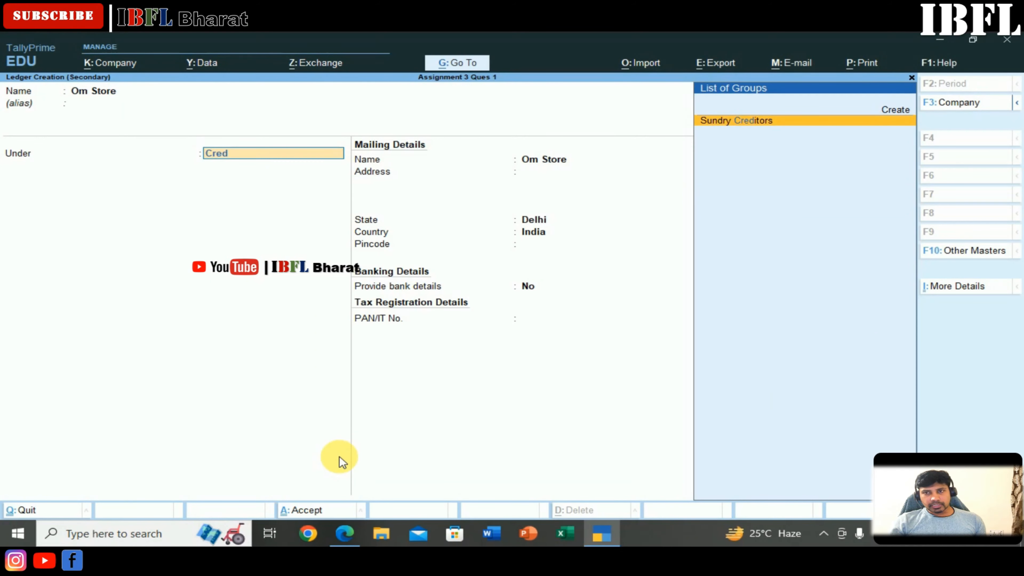
pyautogui.press('Return')
pyautogui.press('Return')
pyautogui.write('45')
pyautogui.press('Return')
pyautogui.press('Return')
pyautogui.press('Return')
pyautogui.press('Return')
pyautogui.press('Return')
pyautogui.press('Return')
pyautogui.press('Return')
pyautogui.press('Return')
pyautogui.hotkey('ctrl', 'a')
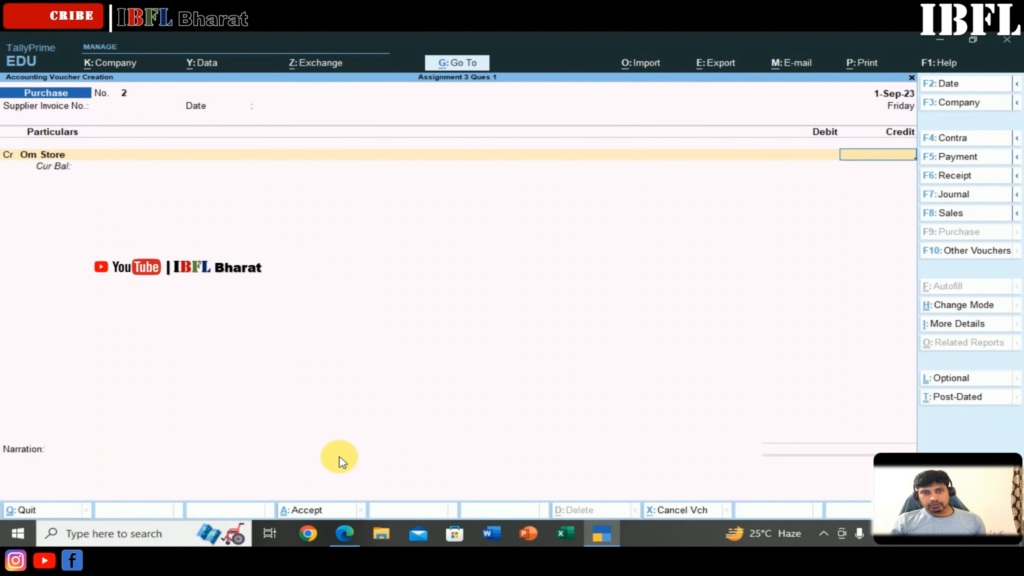
# Credit Om Store 24,000 as a New Ref bill named Pur/ST/002, keeping the default credit days.
pyautogui.write('24000')
pyautogui.press('Return')
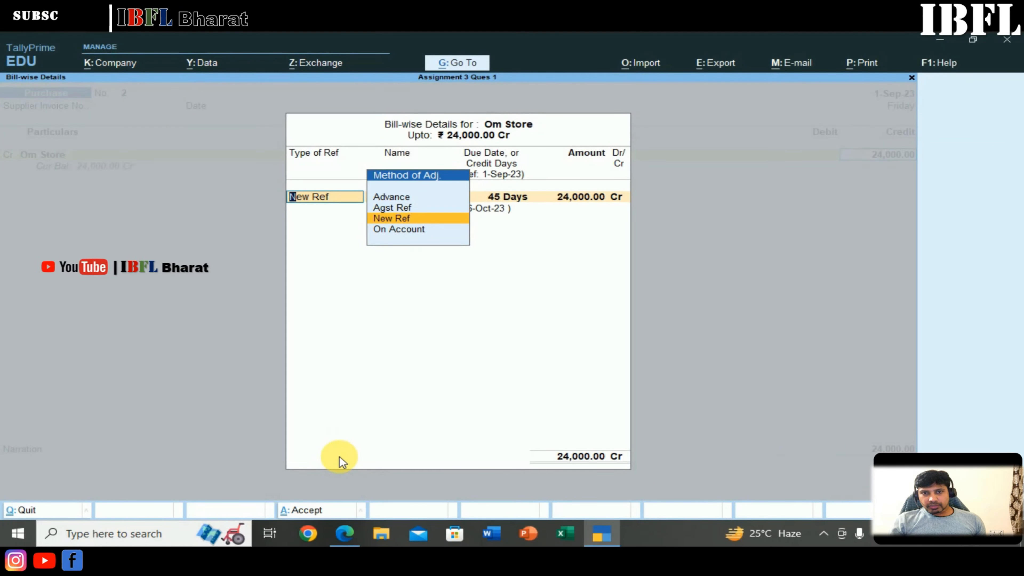
pyautogui.press('Return')
pyautogui.write('Pur/')
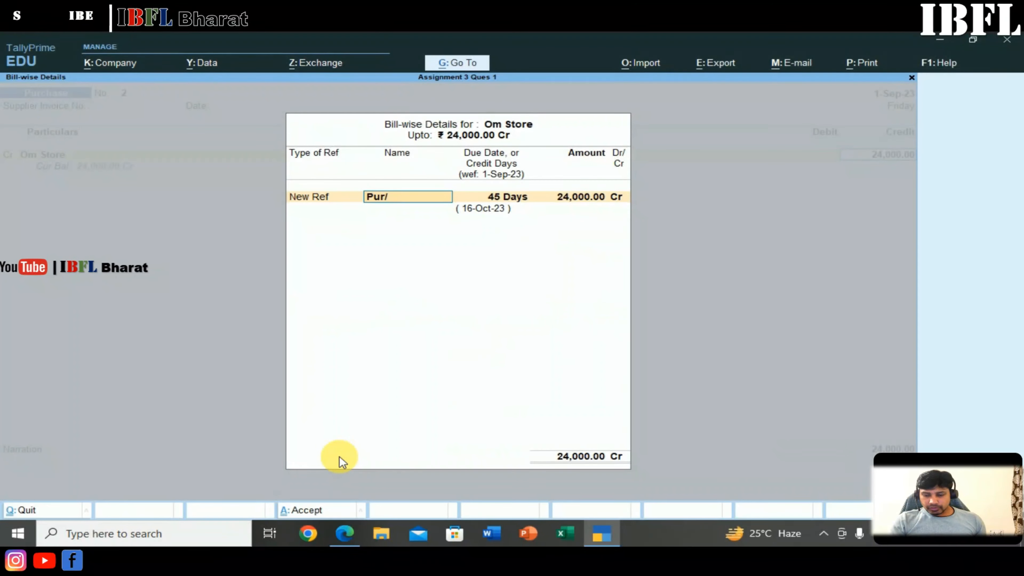
pyautogui.write('ST/')
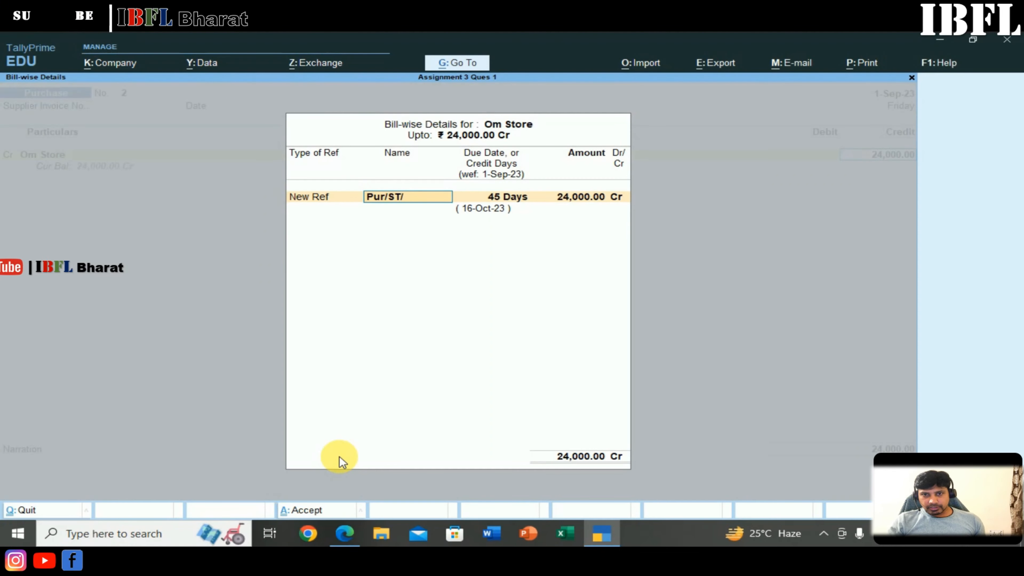
pyautogui.write('002')
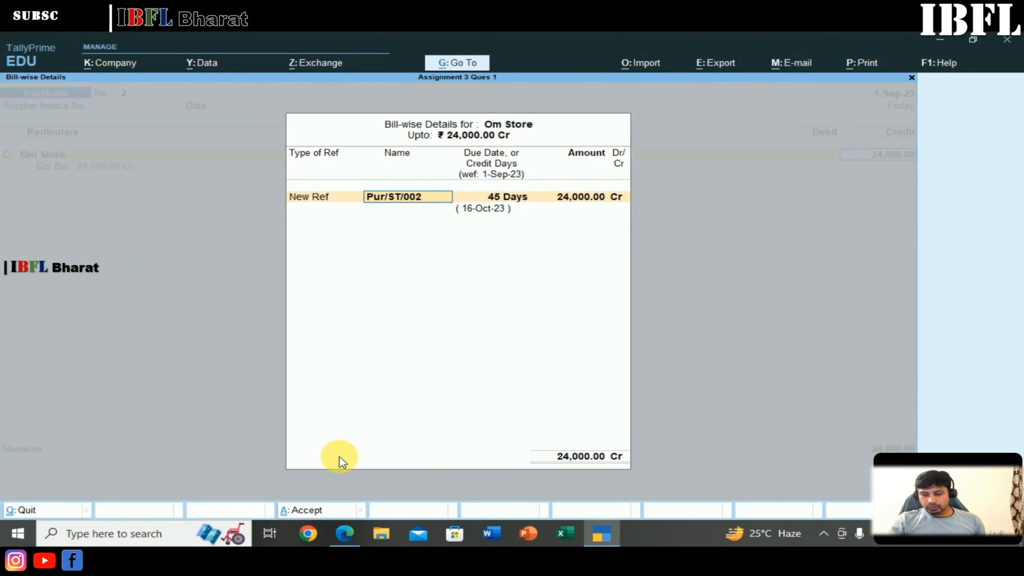
pyautogui.press('Return')
pyautogui.press('Return')
pyautogui.press('Return')
# Debit Purchase 24,000 without inventory allocations and save the voucher without a narration.
pyautogui.press('Return')
pyautogui.press('Return')
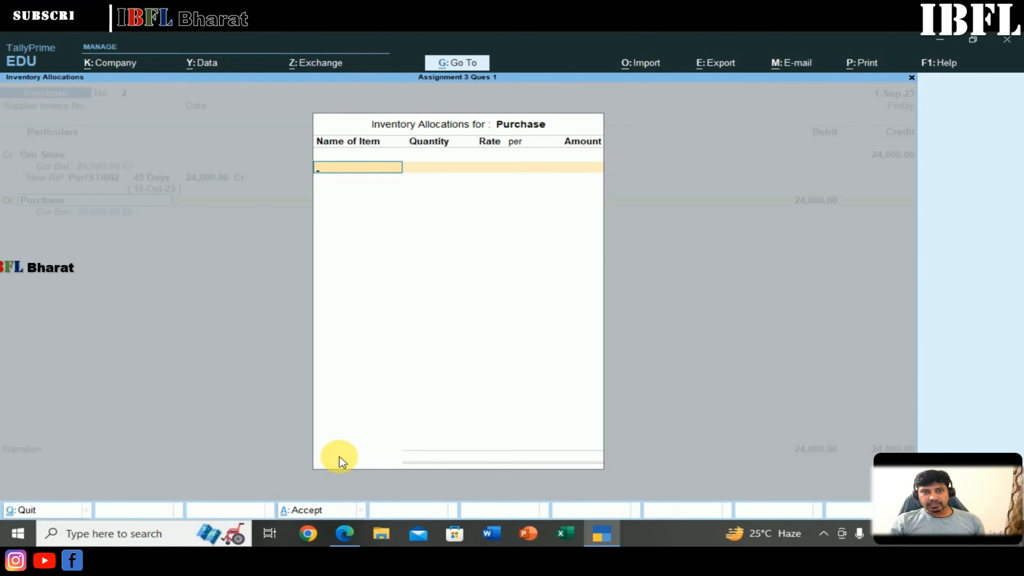
pyautogui.press('Return')
pyautogui.press('Return')
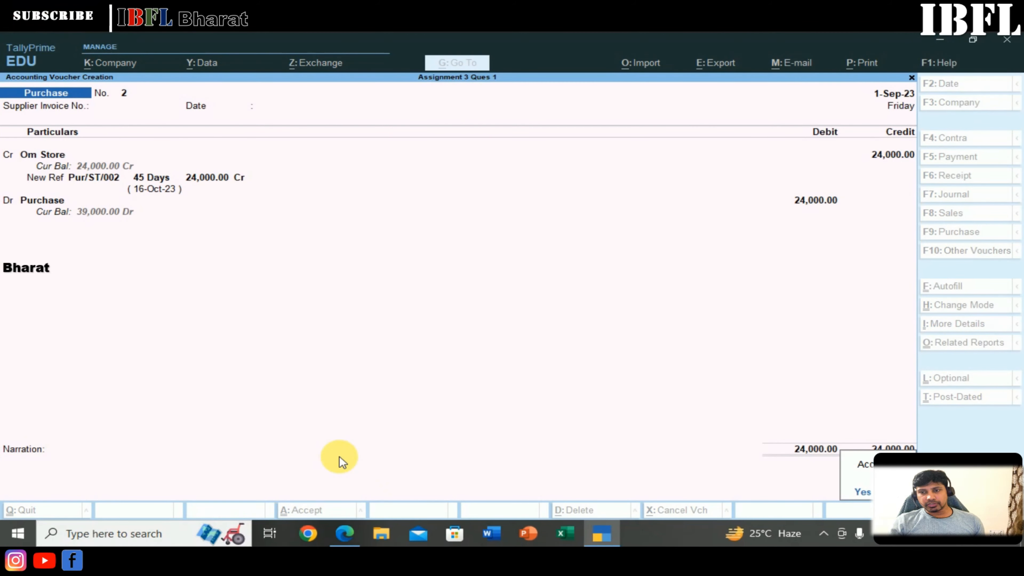
pyautogui.press('Return')
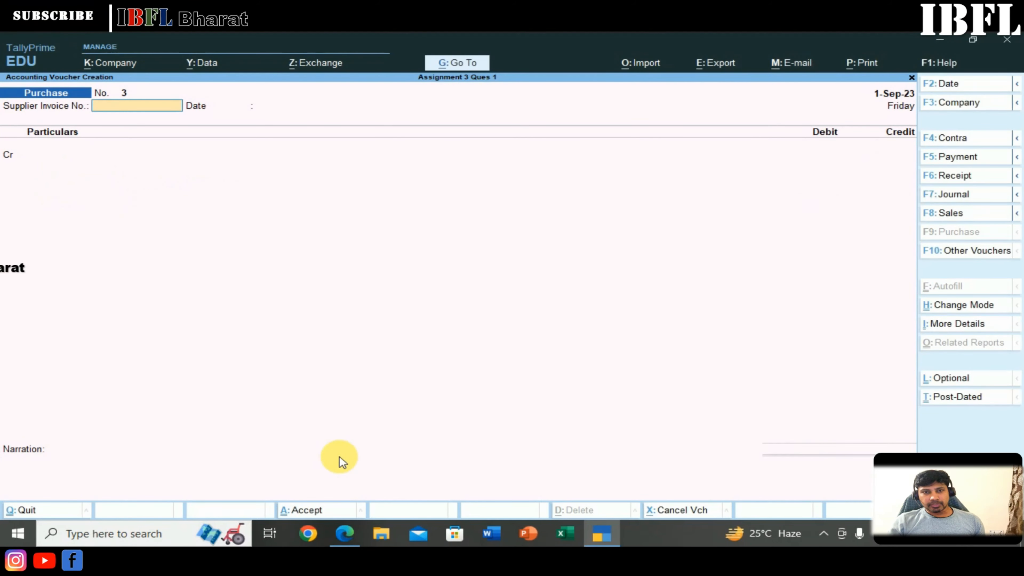
# Set up a journal voucher dated 2 September 2023 and check the transaction in the assignment PDF.
pyautogui.press('F2')
pyautogui.write('2-9-2023')
pyautogui.press('Return')
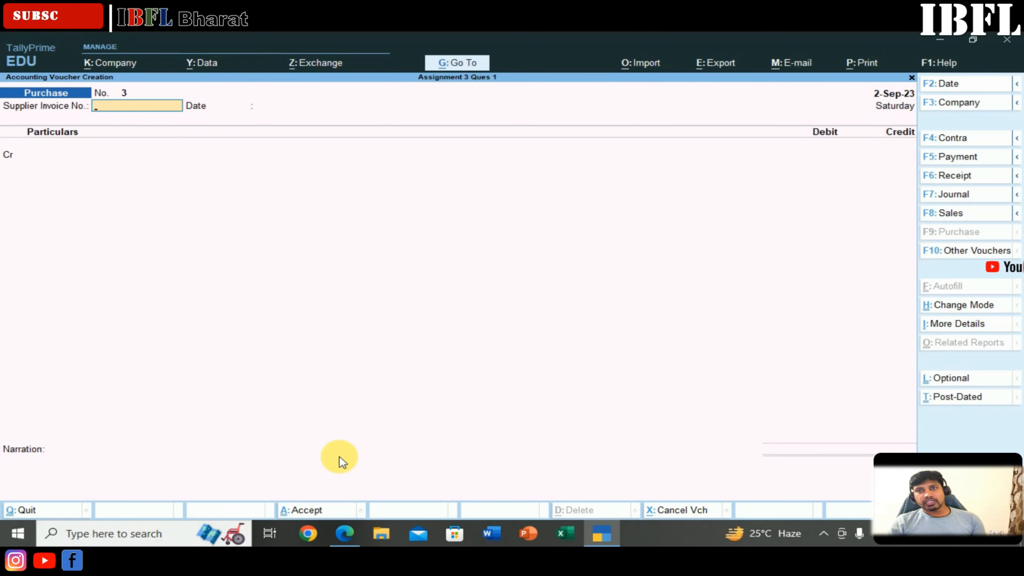
pyautogui.press('F7')
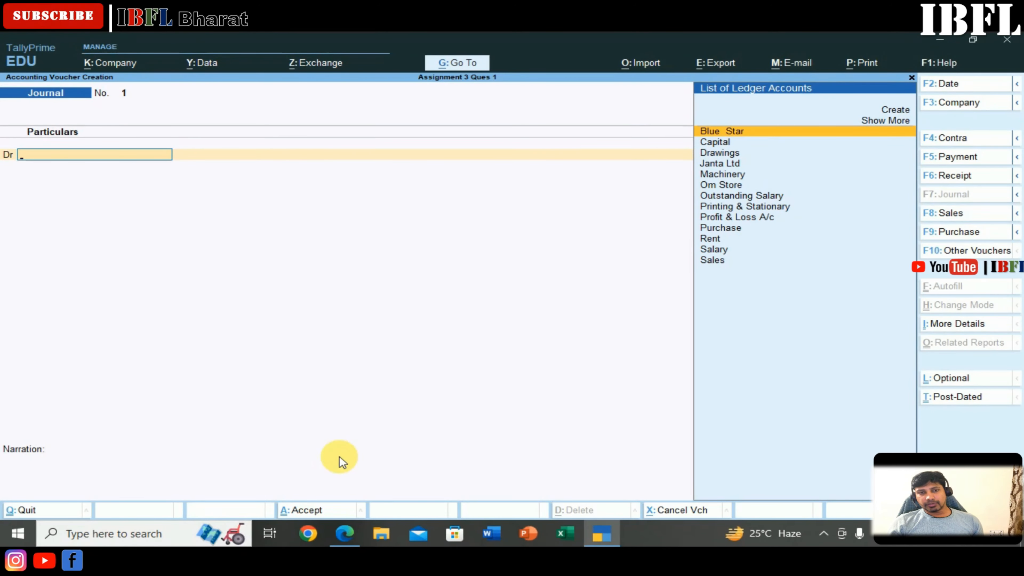
pyautogui.hotkey('alt', 'Tab')
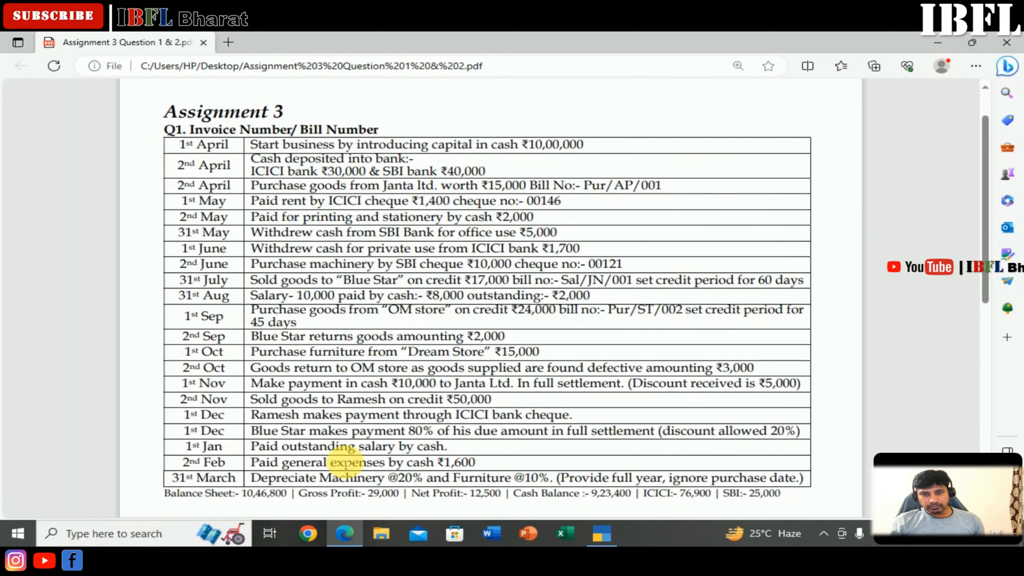
pyautogui.hotkey('alt', 'Tab')
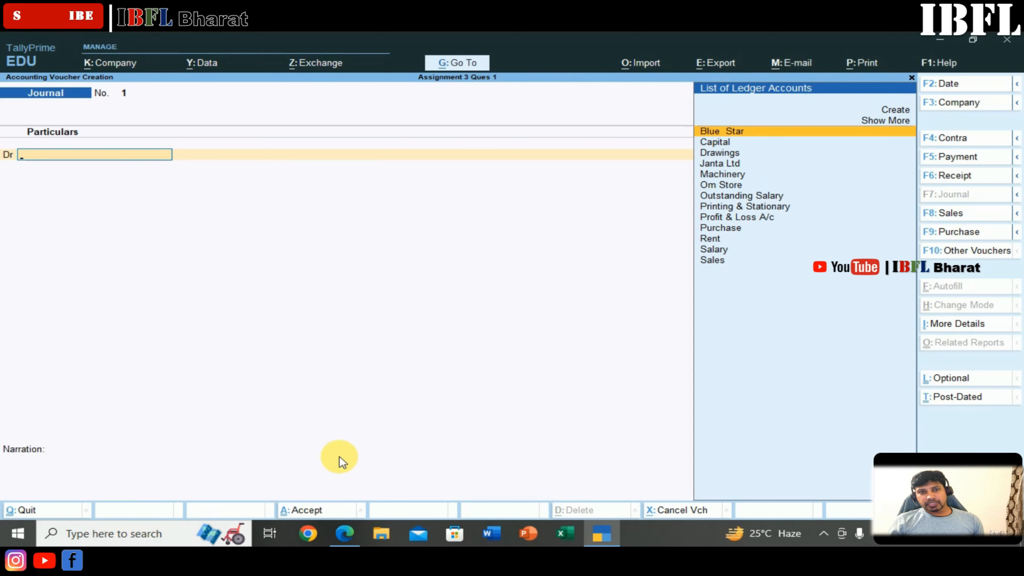
# Create a ledger named Sales Return under Sales Accounts for the journal voucher's debit line.
pyautogui.hotkey('alt', 'c')
pyautogui.write('Sal')
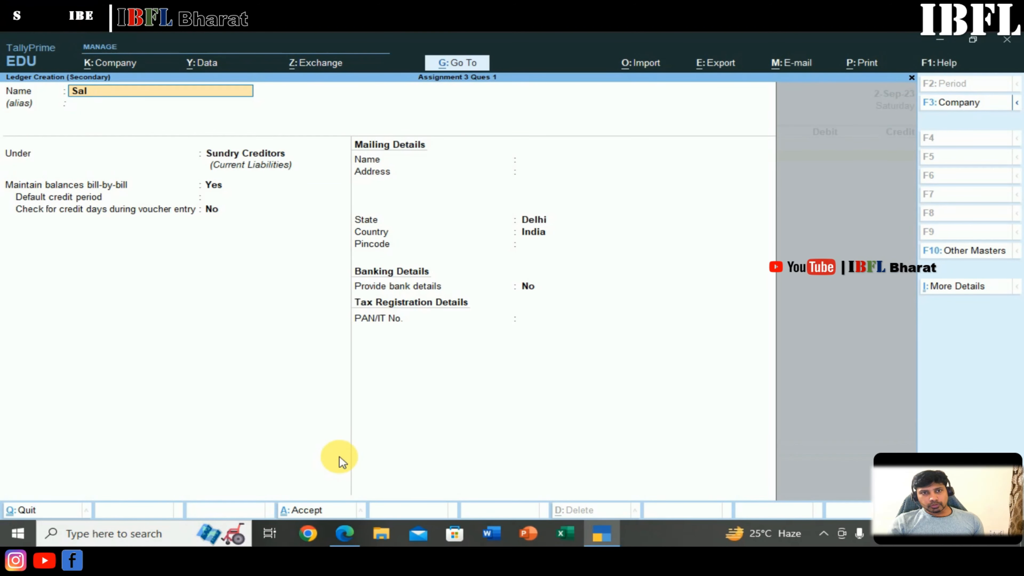
pyautogui.write('es Return')
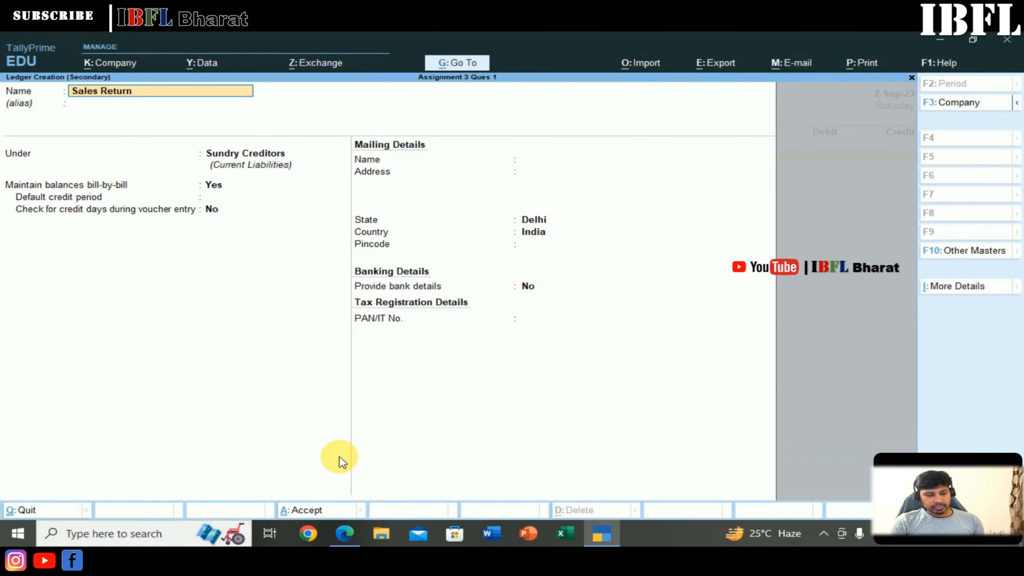
pyautogui.press('Return')
pyautogui.press('Return')
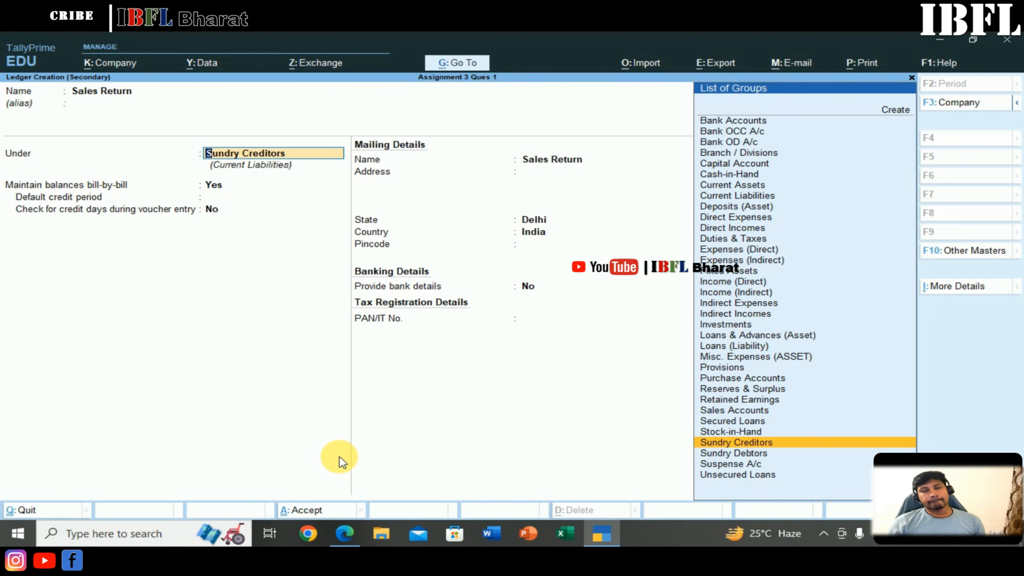
pyautogui.press('Up')
pyautogui.press('Up')
pyautogui.press('Up')
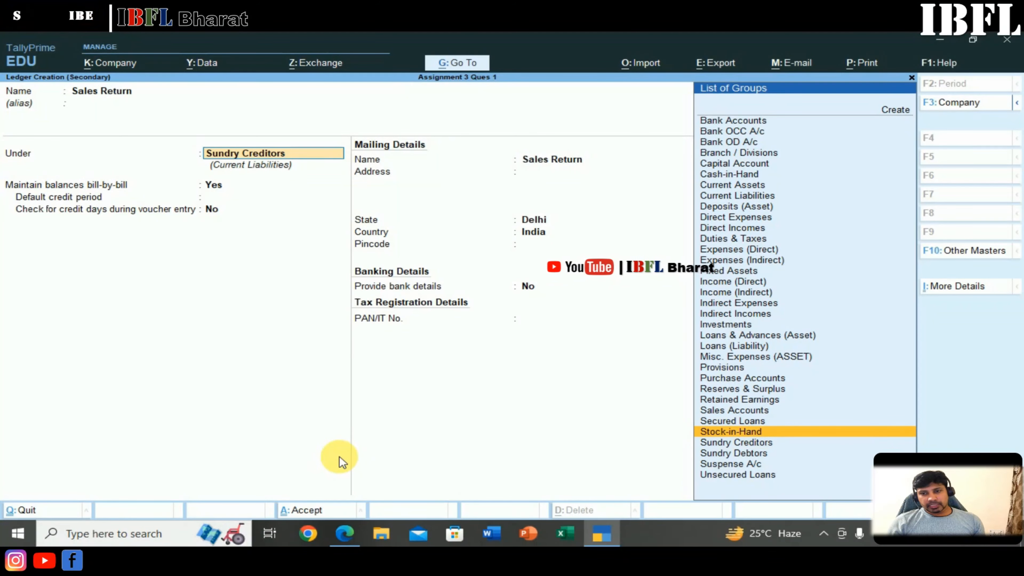
pyautogui.press('Return')
pyautogui.press('Return')
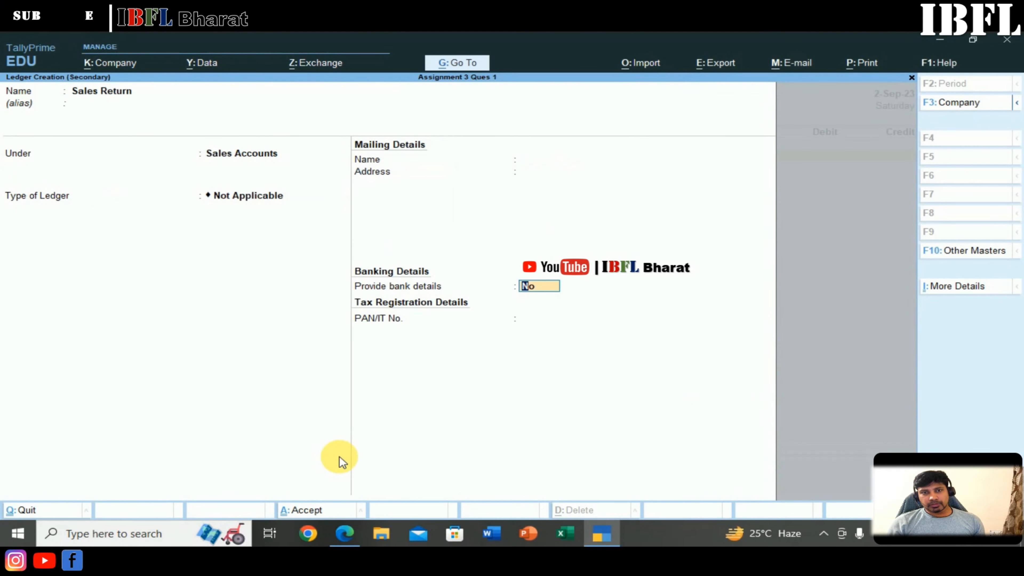
pyautogui.press('Return')
pyautogui.press('Return')
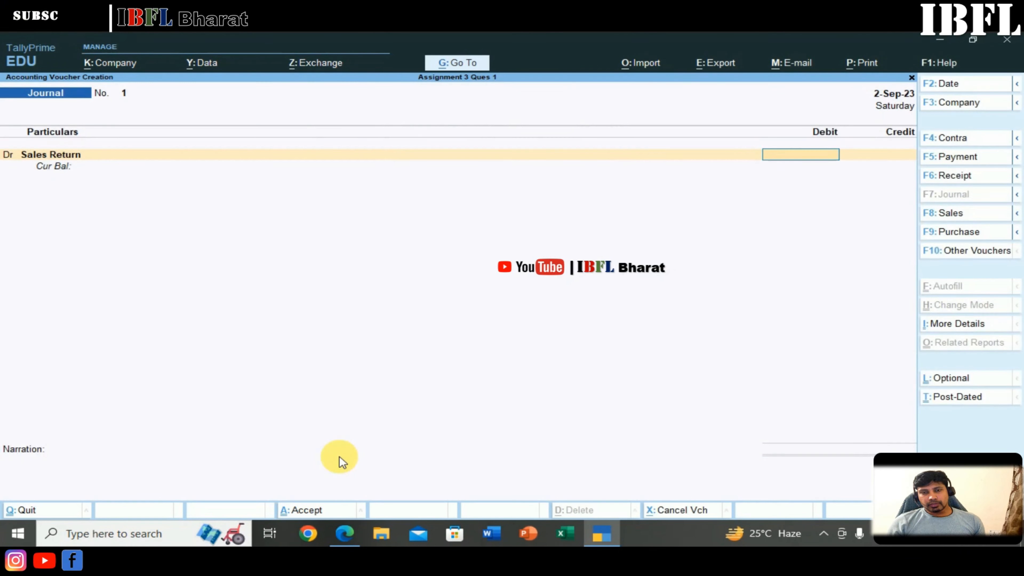
# Debit Sales Return 2,000 and credit Blue Star 2,000 in the journal voucher.
pyautogui.press('Return')
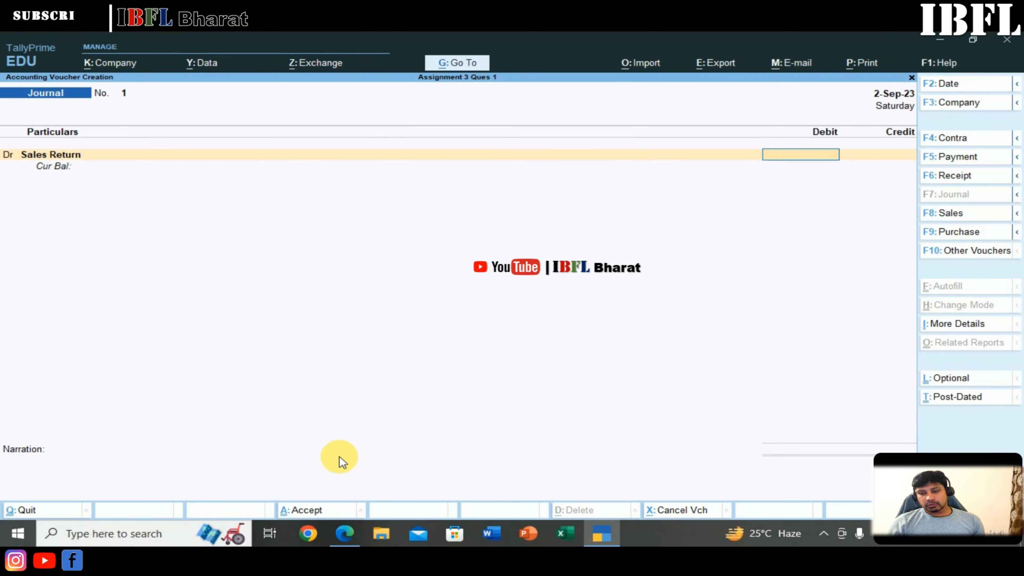
pyautogui.press('ctrl')
pyautogui.write('2000')
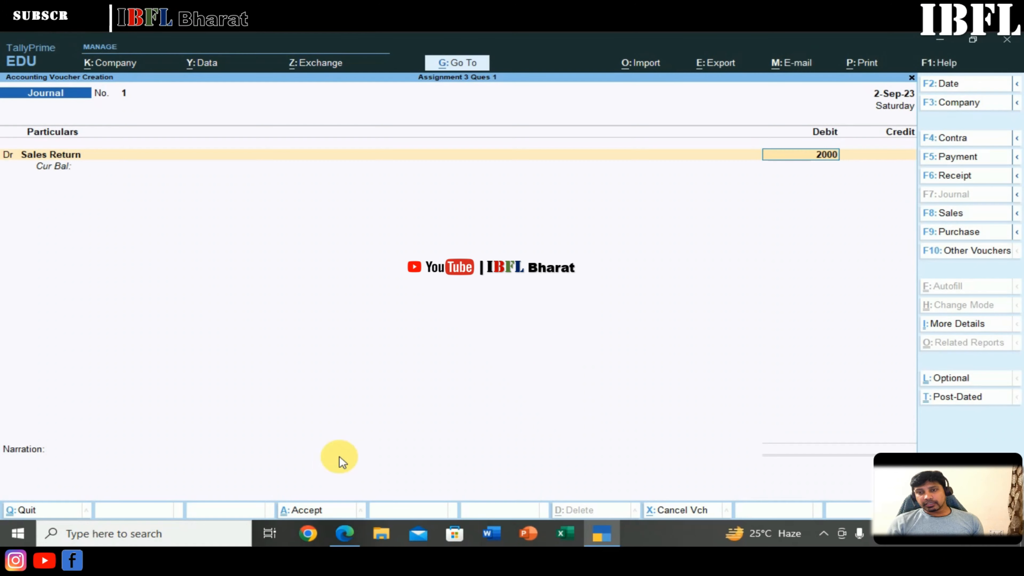
pyautogui.press('Return')
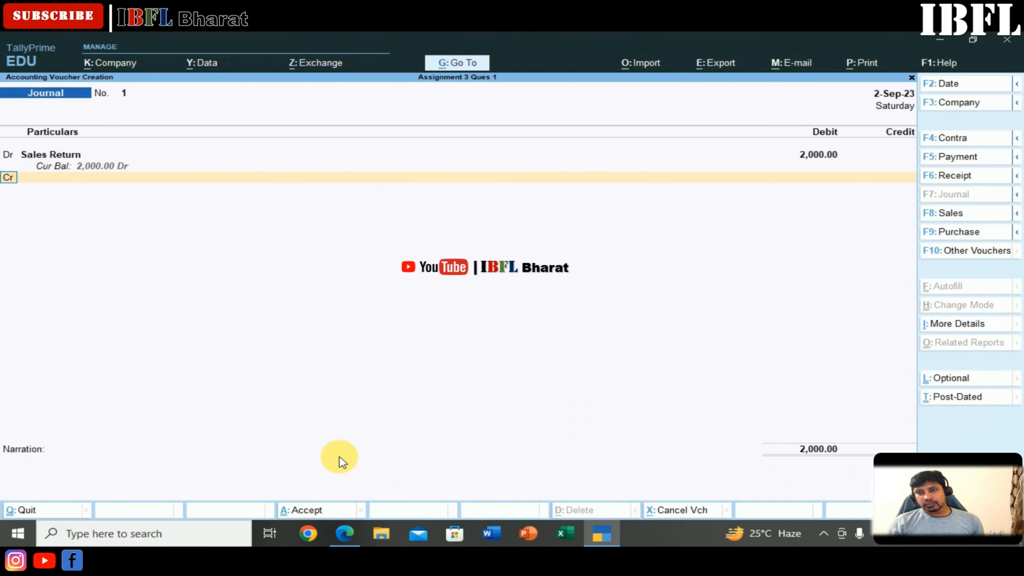
pyautogui.press('Return')
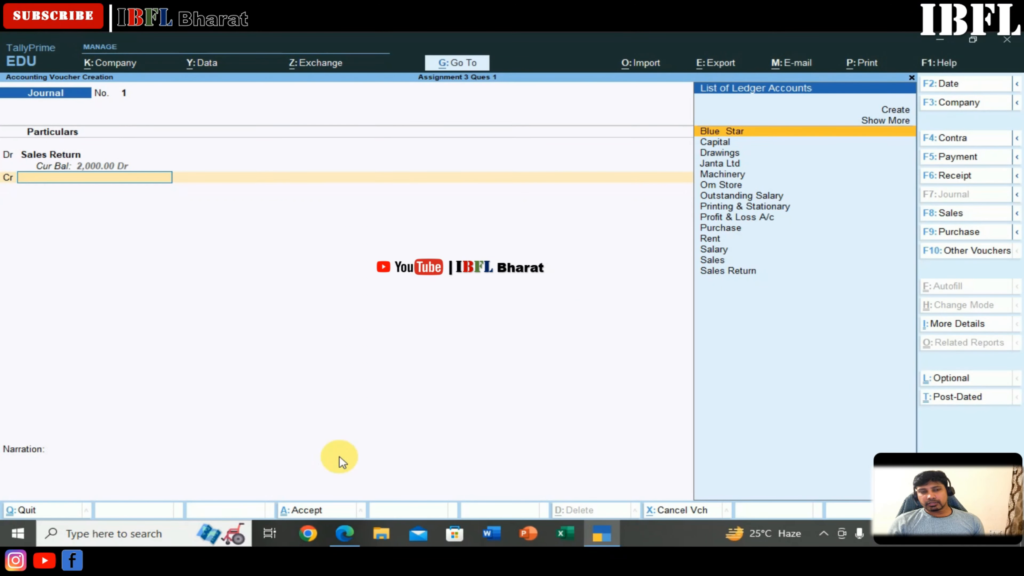
pyautogui.press('Return')
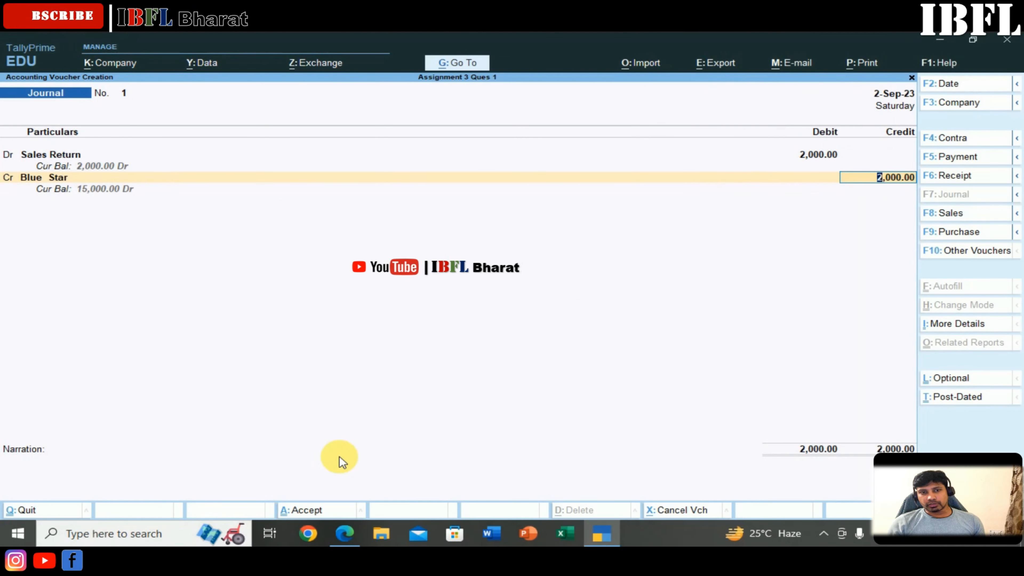
pyautogui.press('Return')
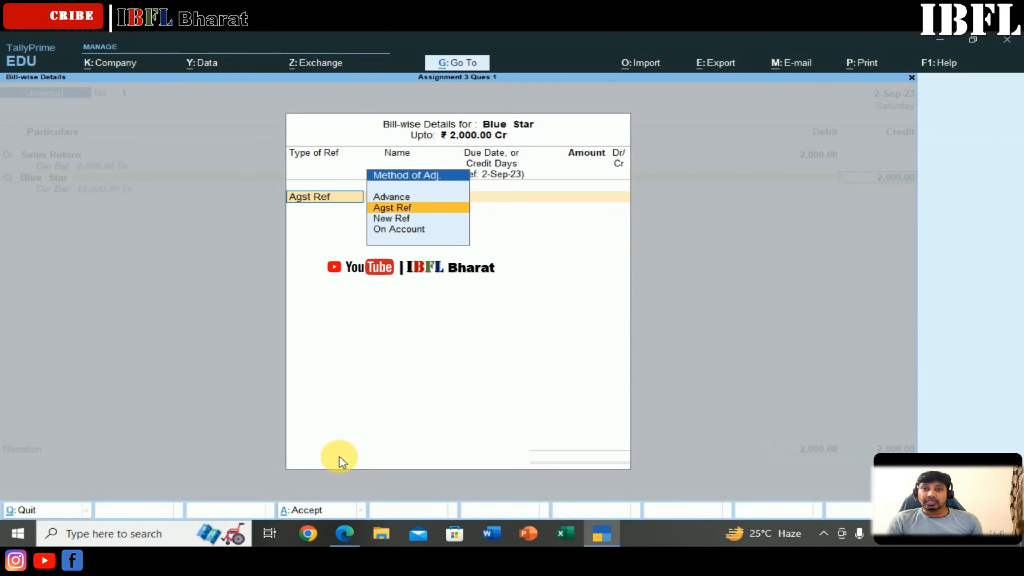
# Adjust the Blue Star credit as Agst Ref to bill Sal/Jn/001 and save the journal voucher without a narration.
pyautogui.press('Return')
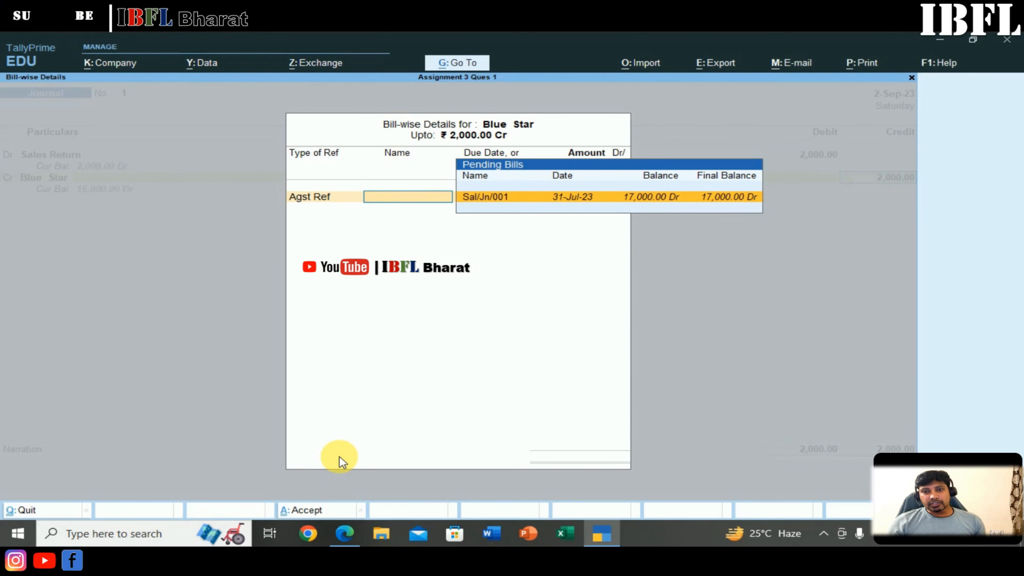
pyautogui.press('Return')
pyautogui.press('Return')
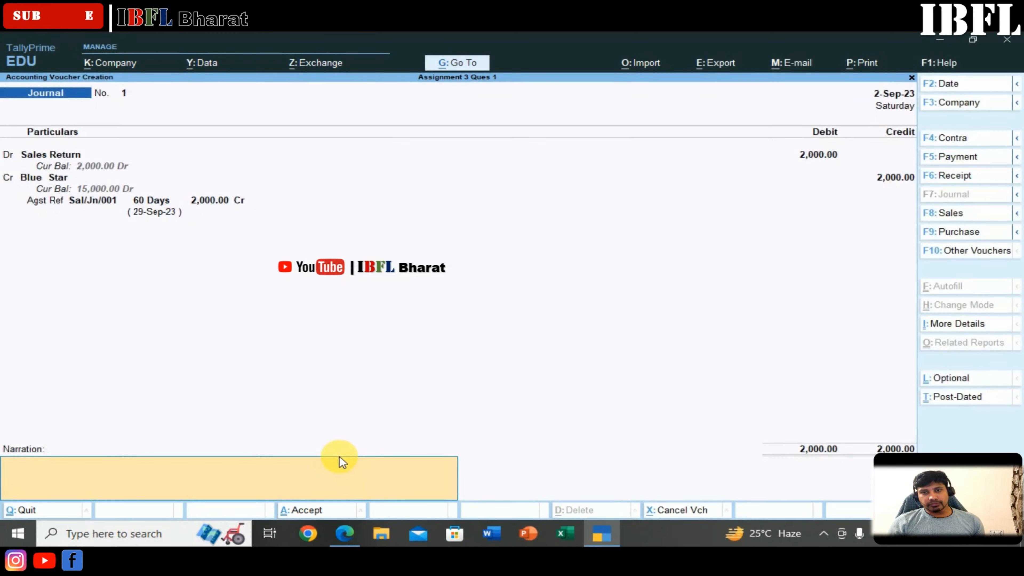
pyautogui.press('Return')
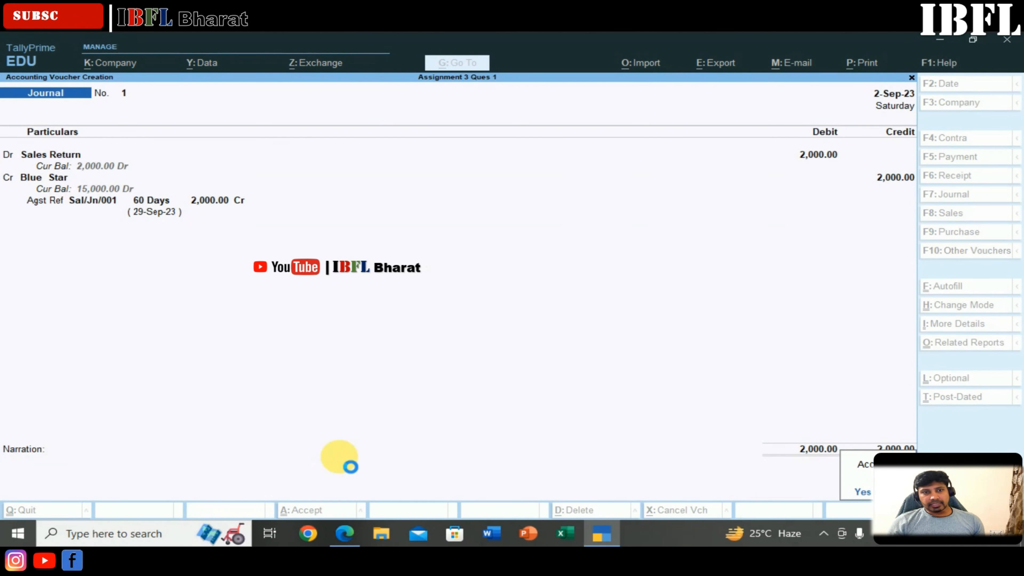
pyautogui.press('Return')
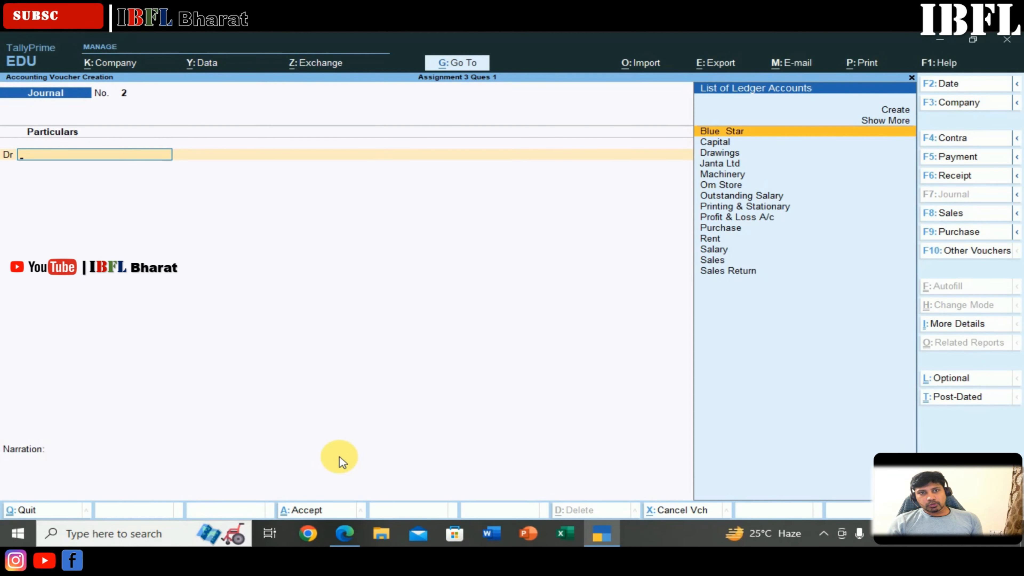
# Create a ledger named Furniture under Fixed Assets and debit it 15,000 in the next journal voucher.
pyautogui.press('Up')
pyautogui.press('Up')
pyautogui.press('Return')
pyautogui.write('Fu')
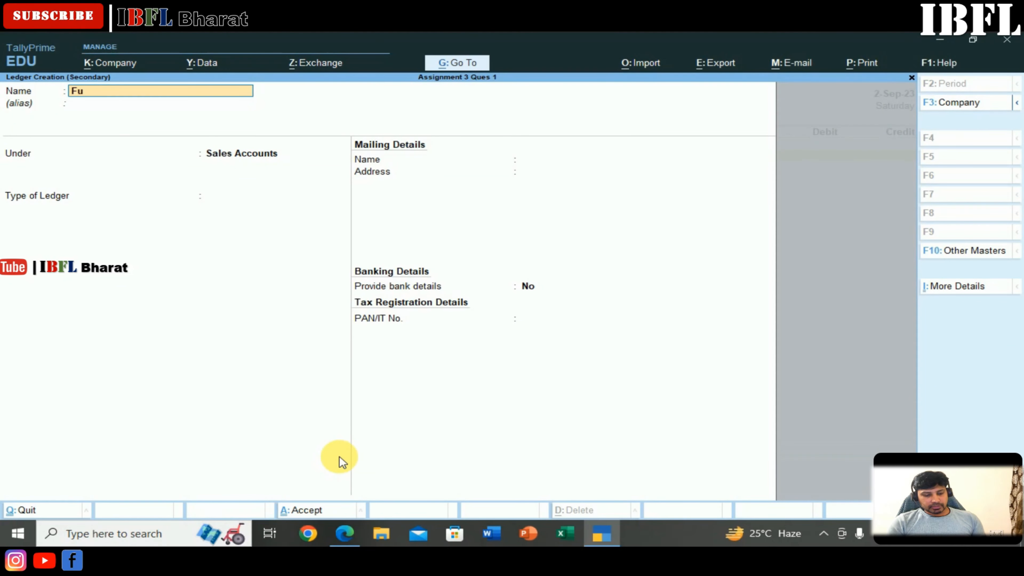
pyautogui.write('rniture')
pyautogui.press('Return')
pyautogui.write('Fi')
pyautogui.press('Return')
pyautogui.hotkey('ctrl', 'a')
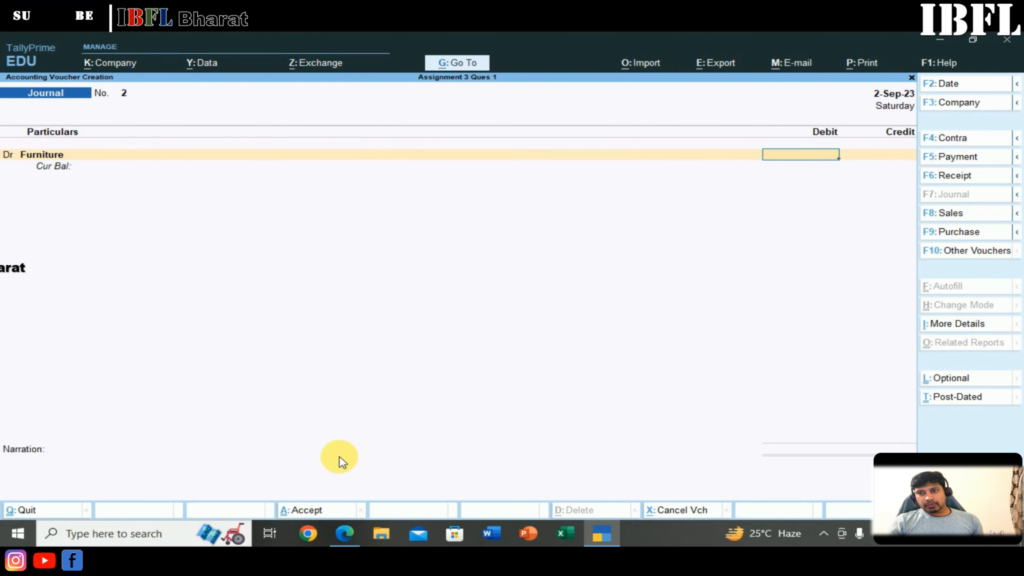
pyautogui.write('15,000')
pyautogui.press('Return')
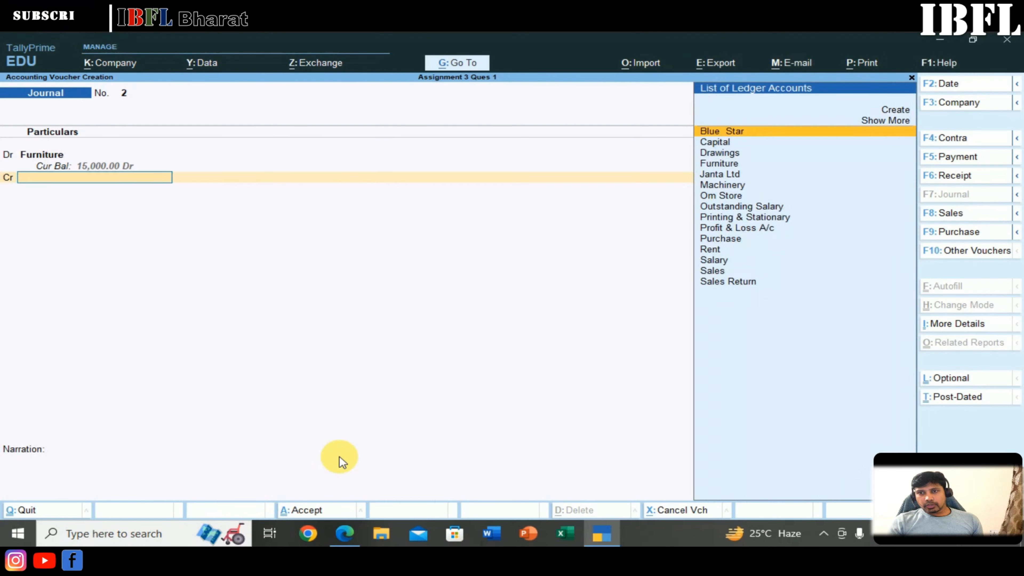
# Create a ledger named Dream Store under Sundry Creditors and credit it 15,000 in the furniture journal voucher.
pyautogui.press('Up')
pyautogui.press('Up')
pyautogui.press('Return')
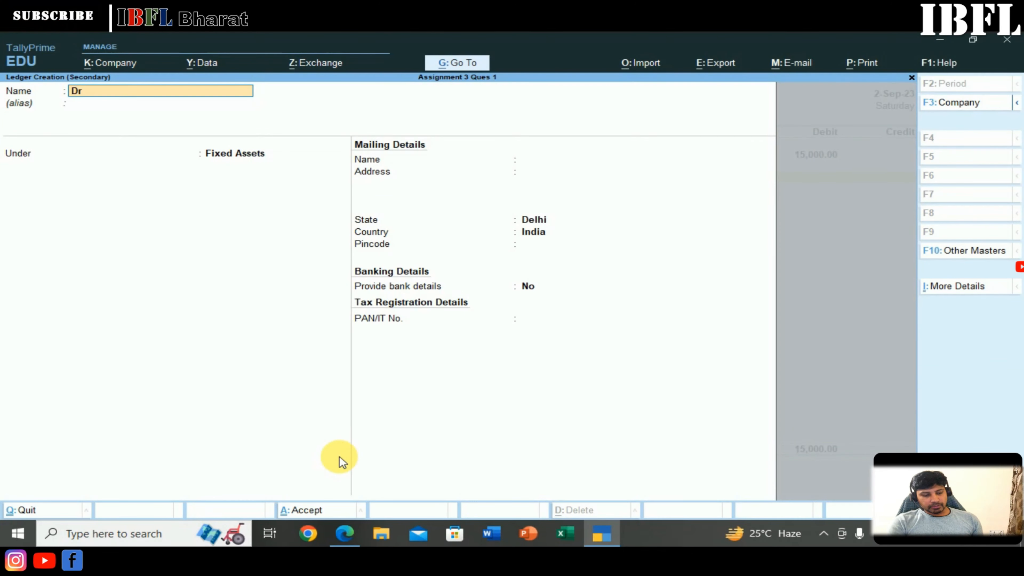
pyautogui.write('Dream Store')
pyautogui.press('Return')
pyautogui.write('Cr')
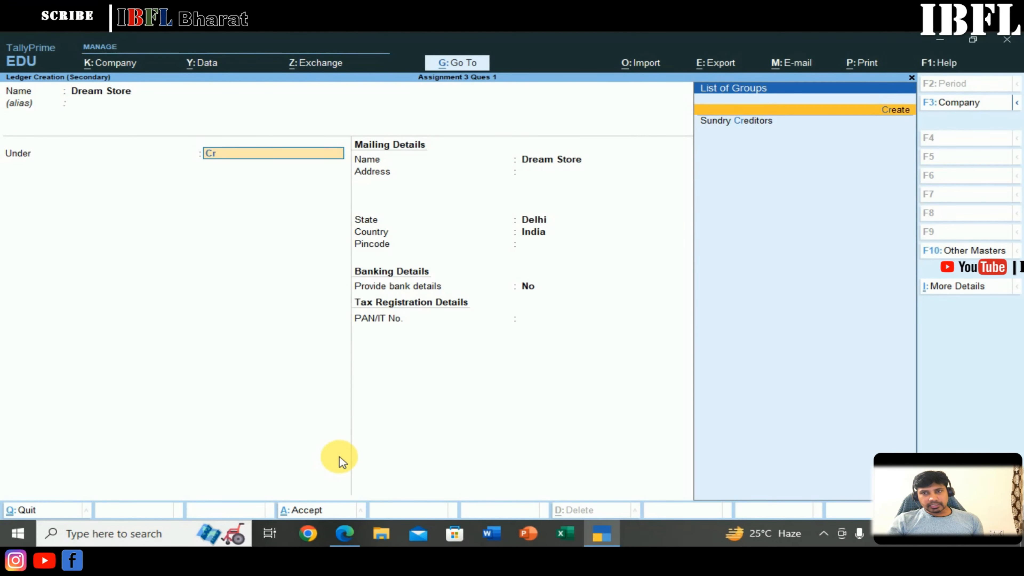
pyautogui.press('Return')
pyautogui.press('Return')
pyautogui.press('Return')
pyautogui.press('Return')
pyautogui.press('Return')
pyautogui.press('Return')
pyautogui.press('Return')
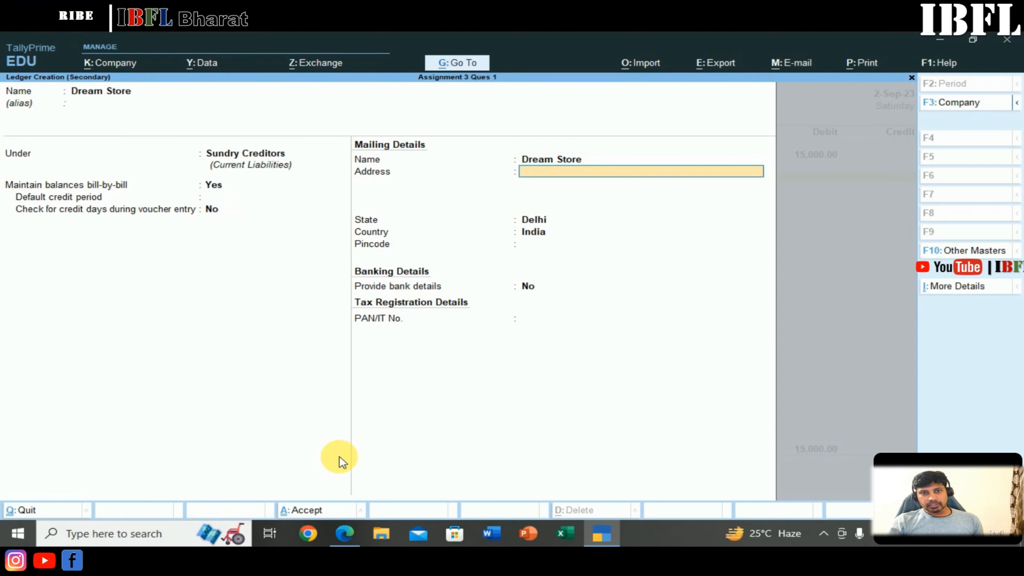
pyautogui.press('Return')
pyautogui.press('Return')
pyautogui.press('Return')
pyautogui.press('Return')
# Record the Dream Store credit as New Ref DS/001 and save the journal voucher without a narration.
pyautogui.press('Up')
pyautogui.press('Return')
pyautogui.hotkey('alt', 'Tab')
pyautogui.hotkey('alt', 'Tab')
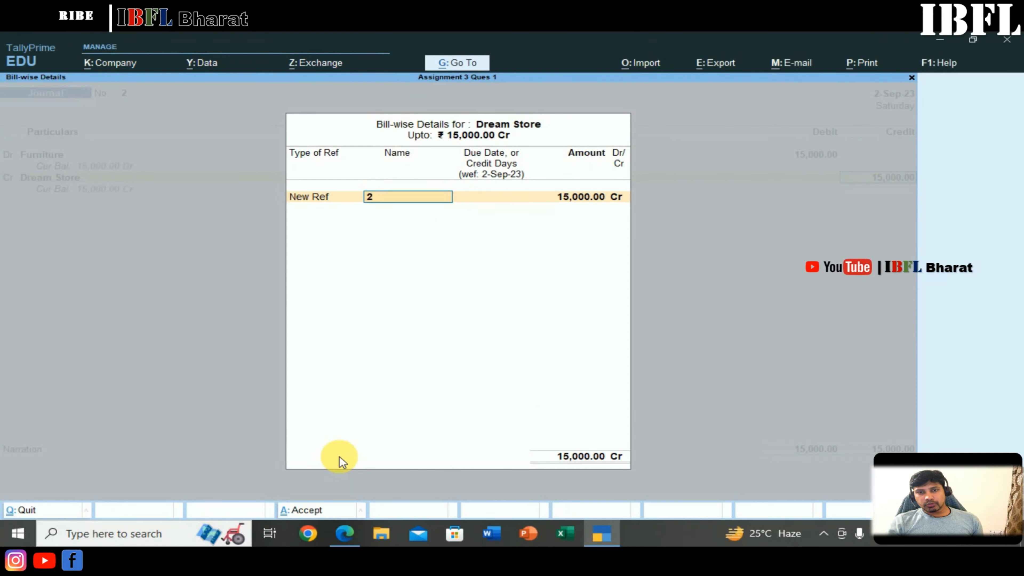
pyautogui.write('DS')
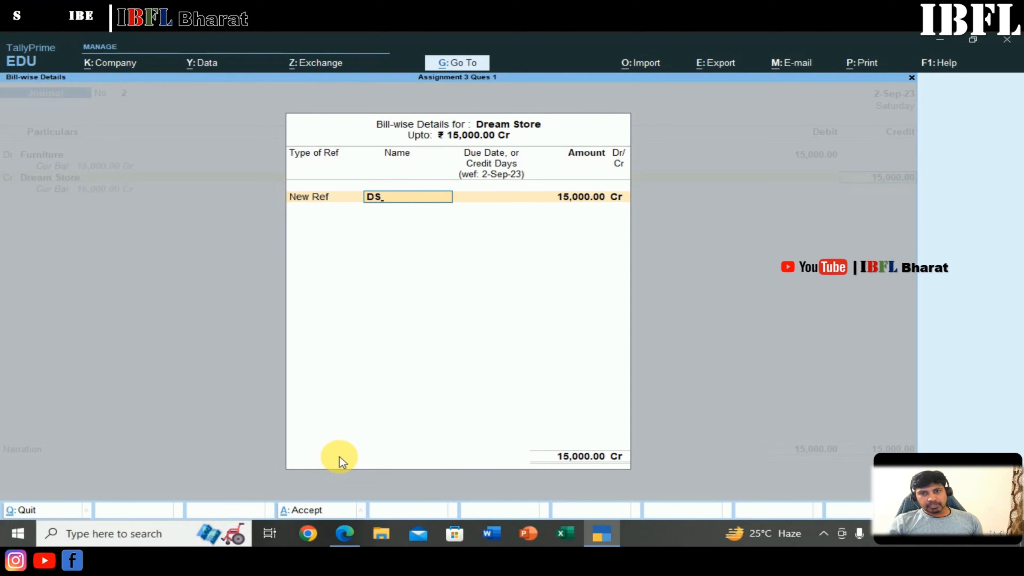
pyautogui.write('/001')
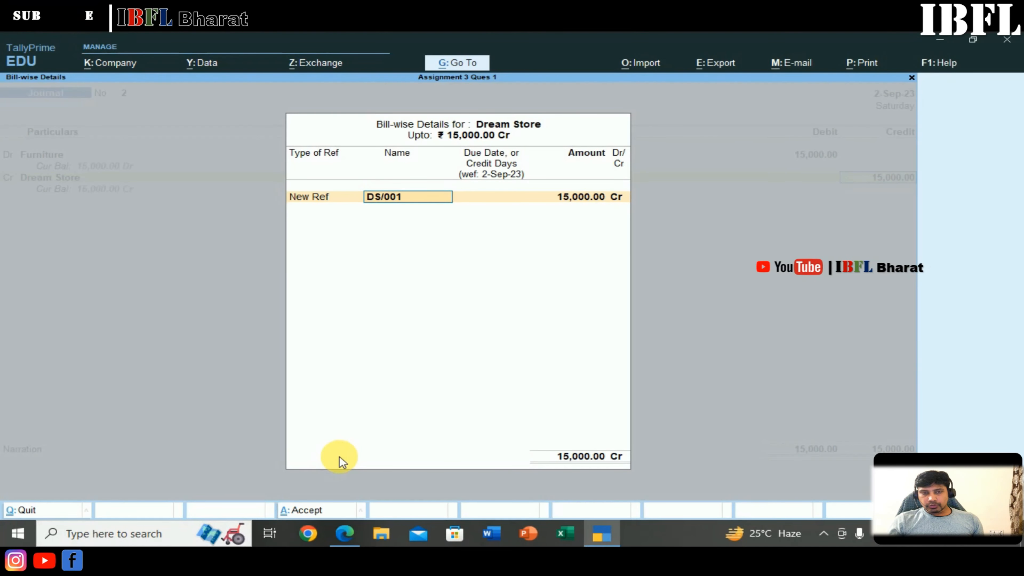
pyautogui.press('Return')
pyautogui.press('Return')
pyautogui.press('Return')
pyautogui.press('Return')
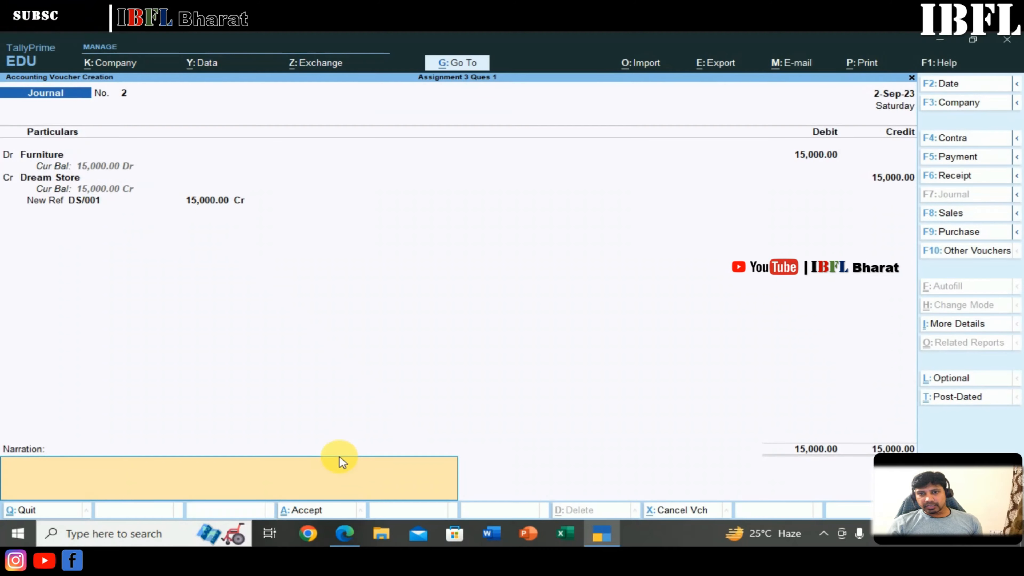
pyautogui.press('Return')
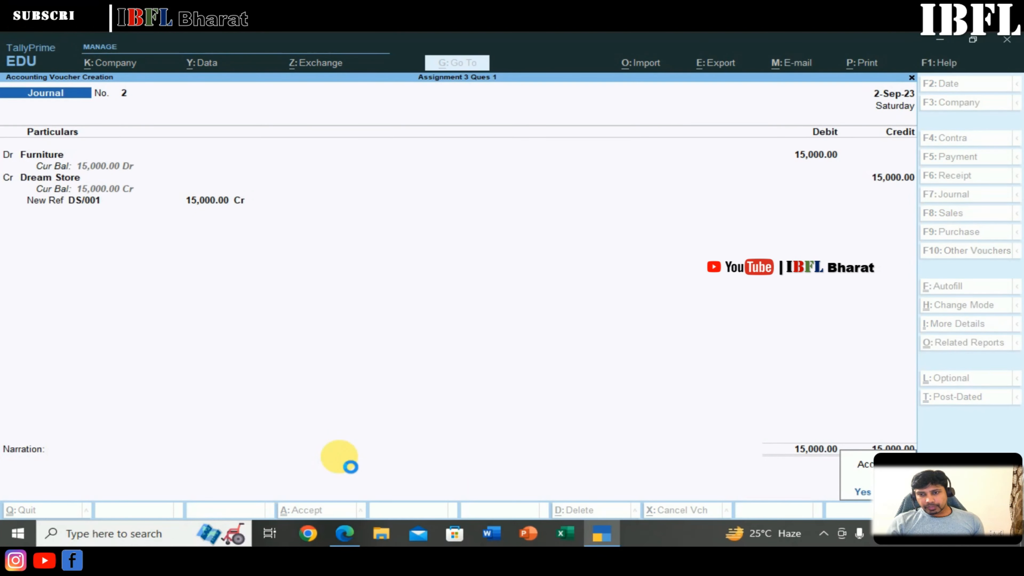
pyautogui.press('Return')
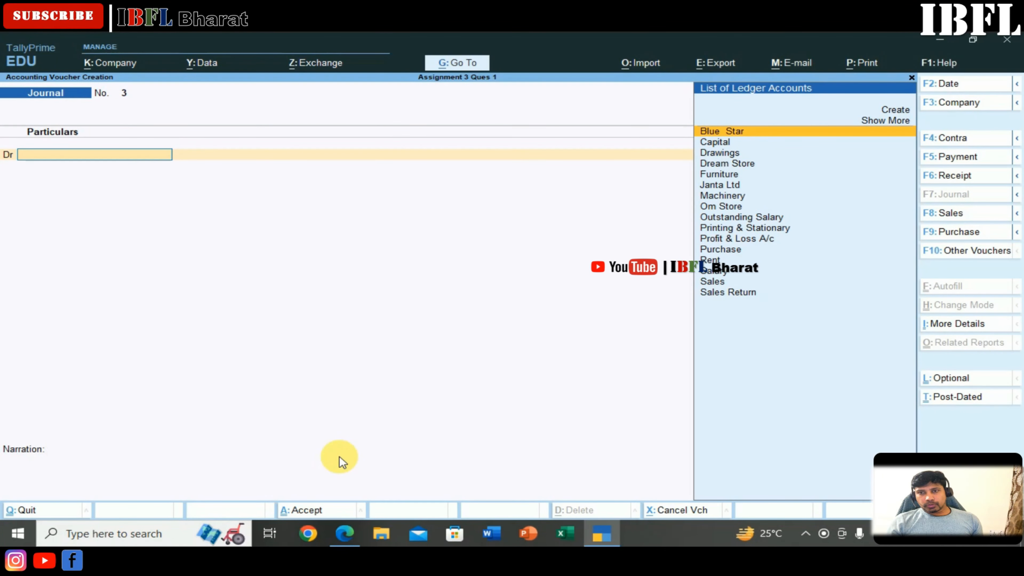
# Check the assignment's goods return entry and debit Om Store 3,000 in a journal voucher dated 2-Oct-23.
pyautogui.hotkey('alt', 'Tab')
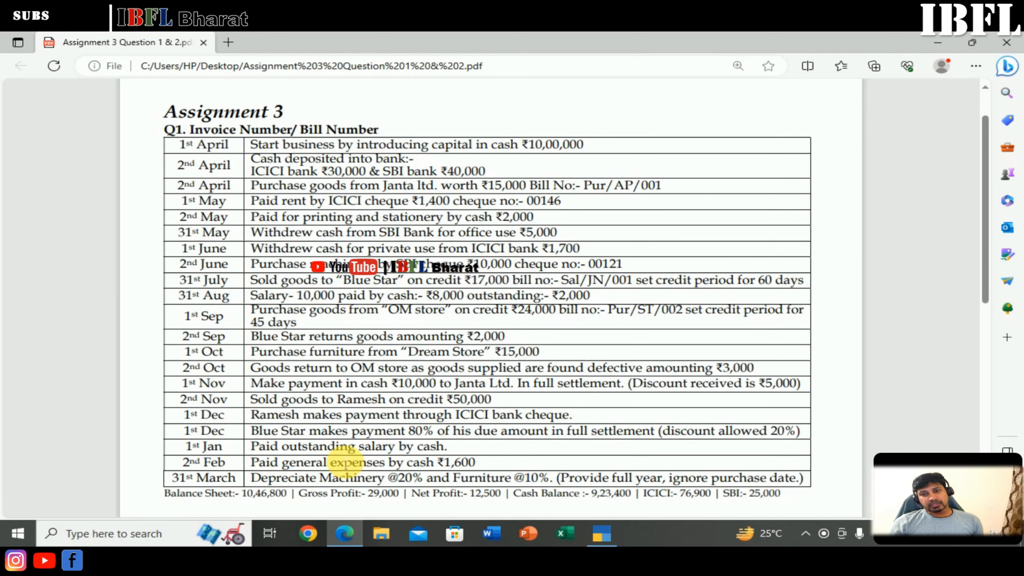
pyautogui.hotkey('alt', 'Tab')
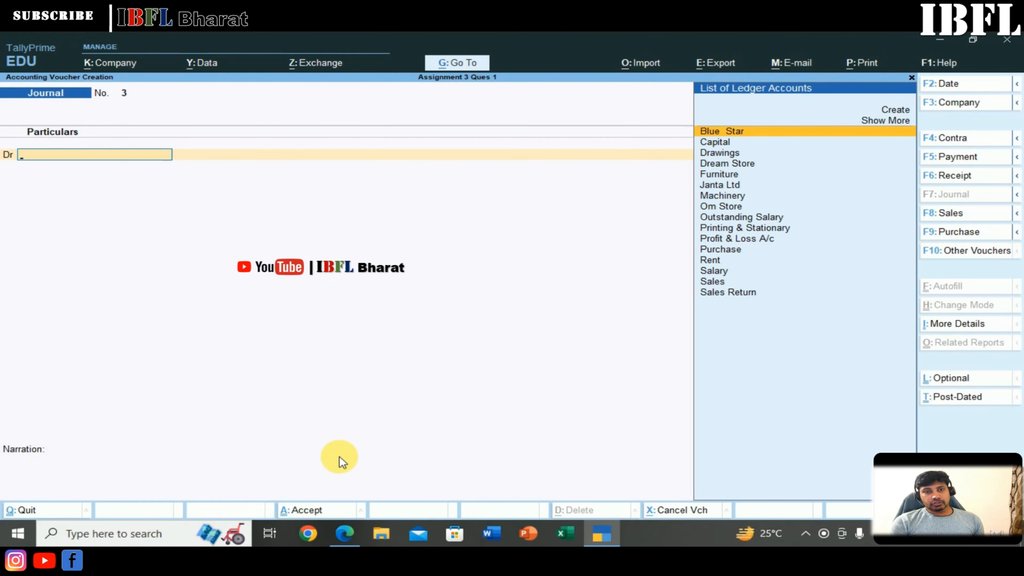
pyautogui.press('Down')
pyautogui.press('Down')
pyautogui.press('Down')
pyautogui.press('Down')
pyautogui.press('Down')
pyautogui.press('Down')
pyautogui.press('Down')
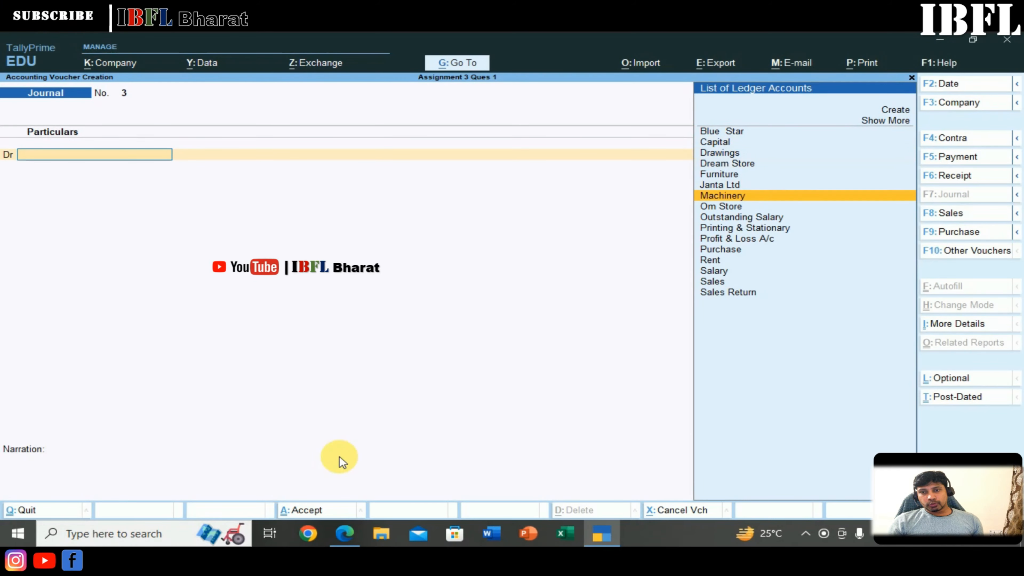
pyautogui.press('Return')
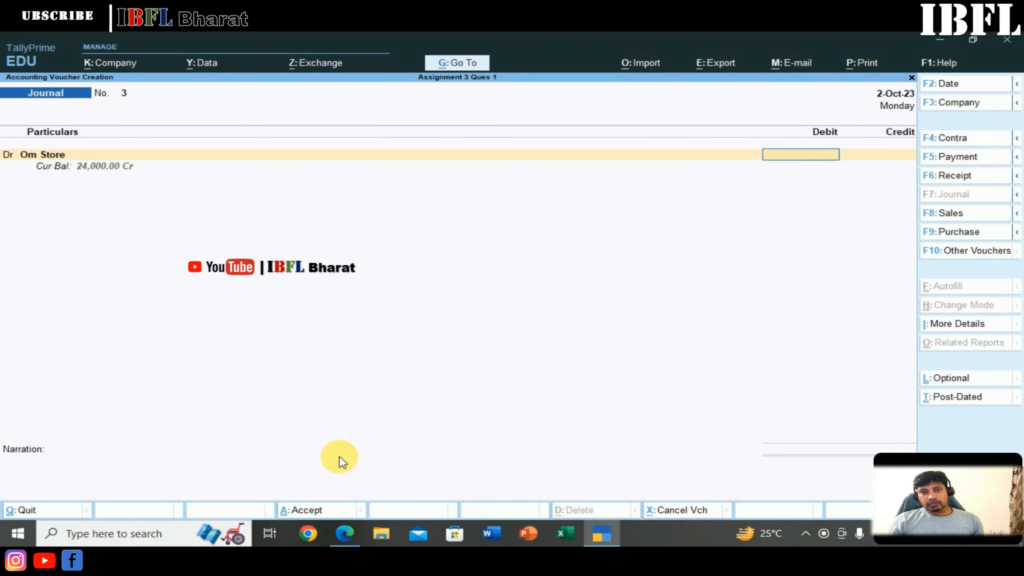
pyautogui.write('3000')
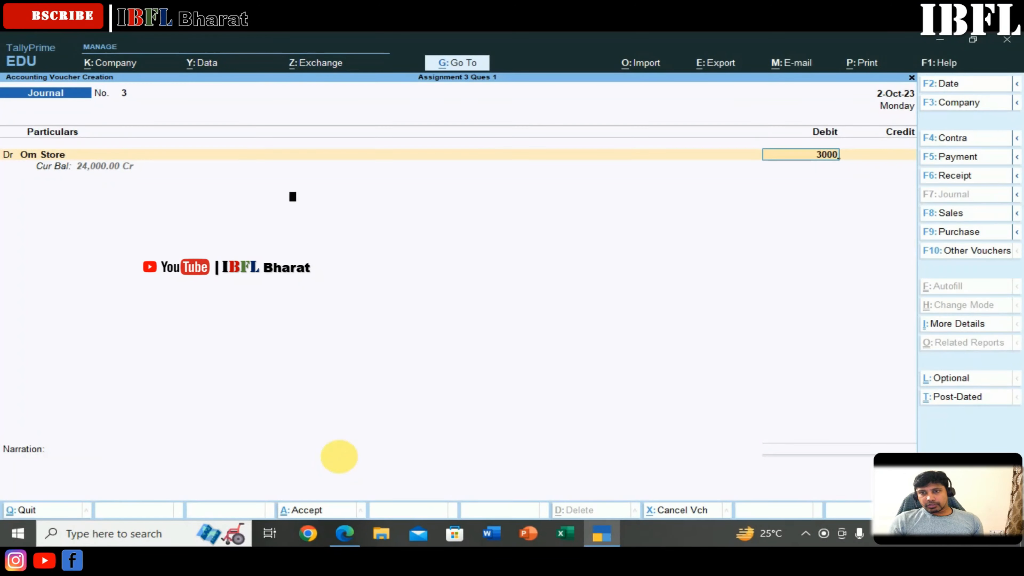
# Adjust the Om Store debit as Agst Ref to bill Pur/ST/002.
pyautogui.press('Return')
pyautogui.press('Return')
pyautogui.press('Return')
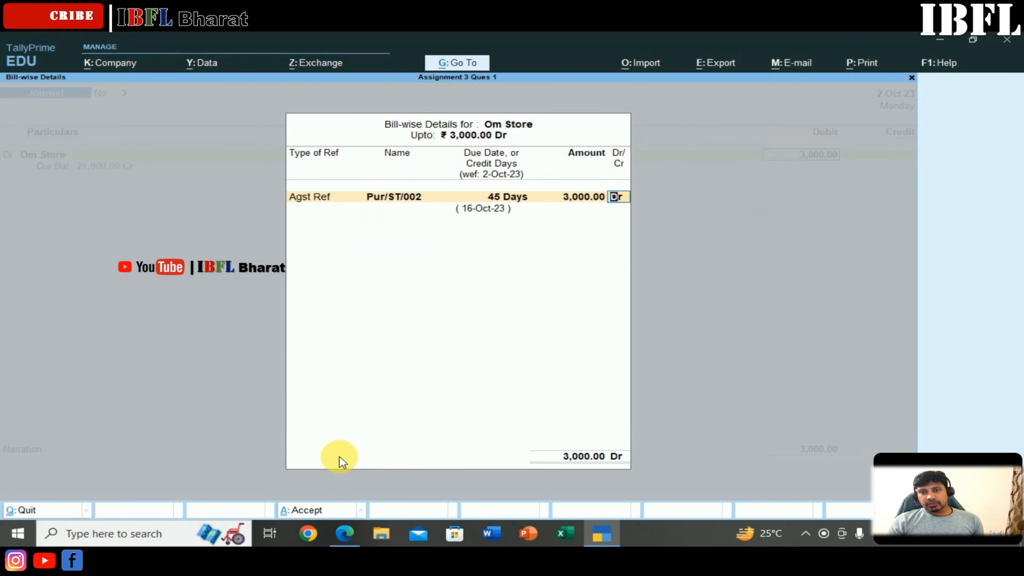
pyautogui.press('Return')
pyautogui.press('Return')
# Create a ledger named Purchase Return under Purchase Accounts, credit it 3,000 and save the journal voucher.
pyautogui.hotkey('alt', 'c')
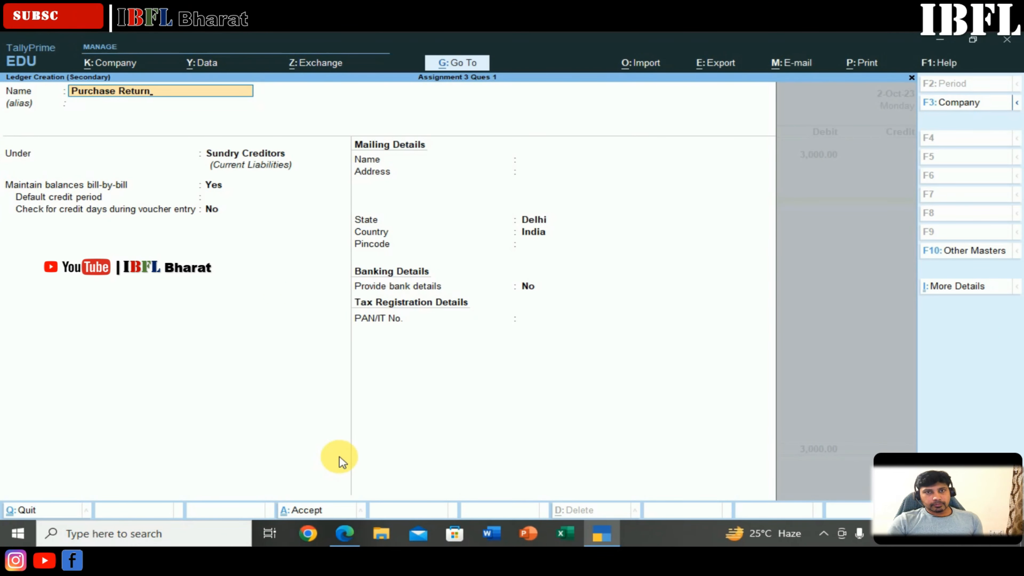
pyautogui.write('Purchase Return')
pyautogui.press('Return')
pyautogui.write('Pu')
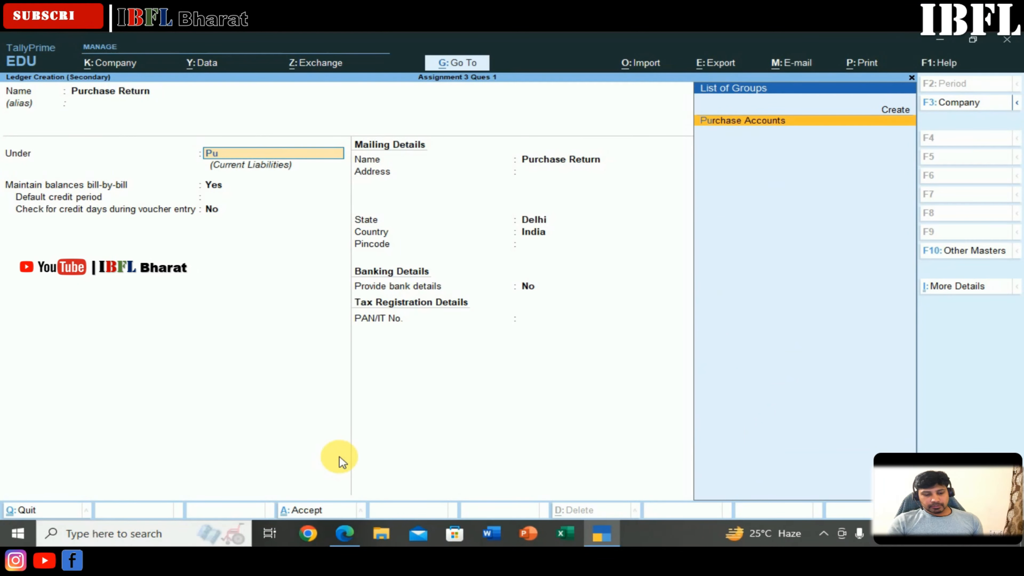
pyautogui.press('Return')
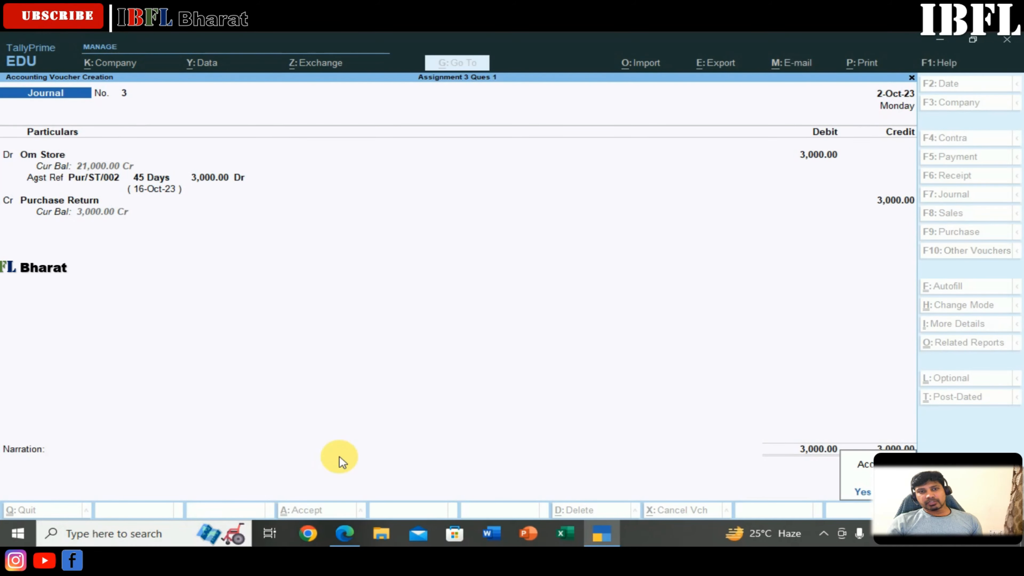
pyautogui.press('Return')
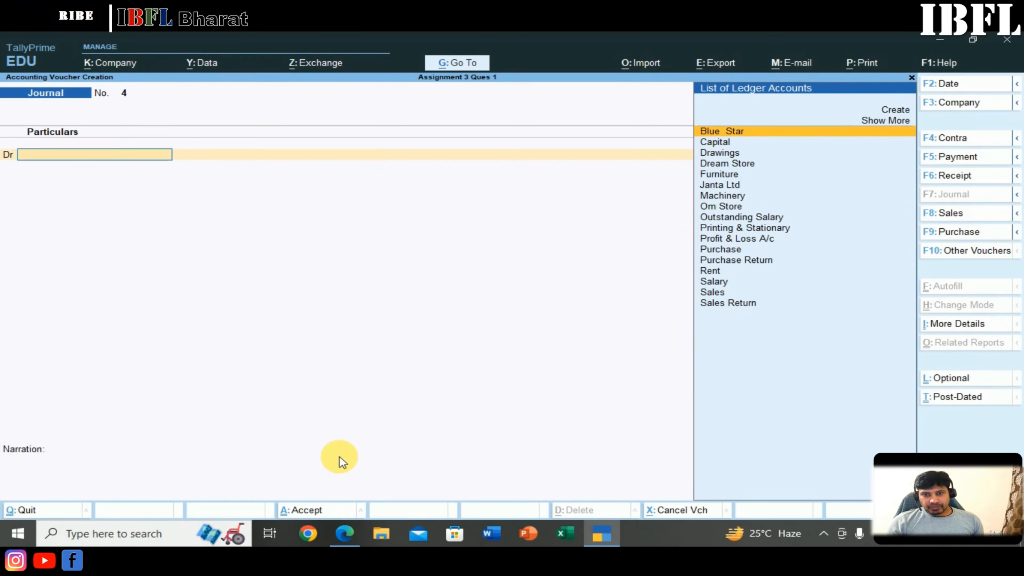
# Set the voucher date of the new journal entry to 1-Nov-23.
pyautogui.press('F2')
pyautogui.write('1.111')
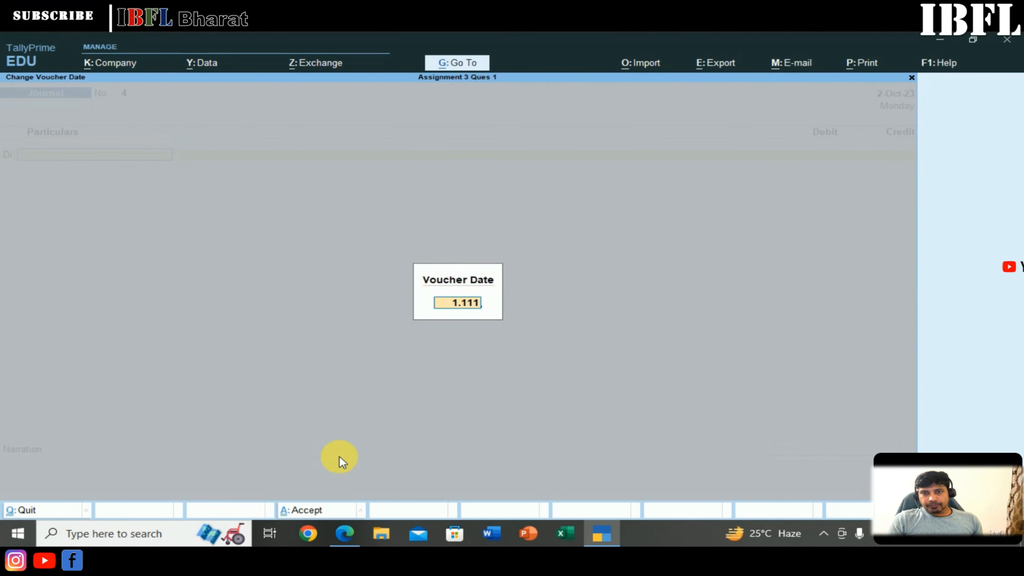
pyautogui.press('BackSpace')
pyautogui.press('Return')
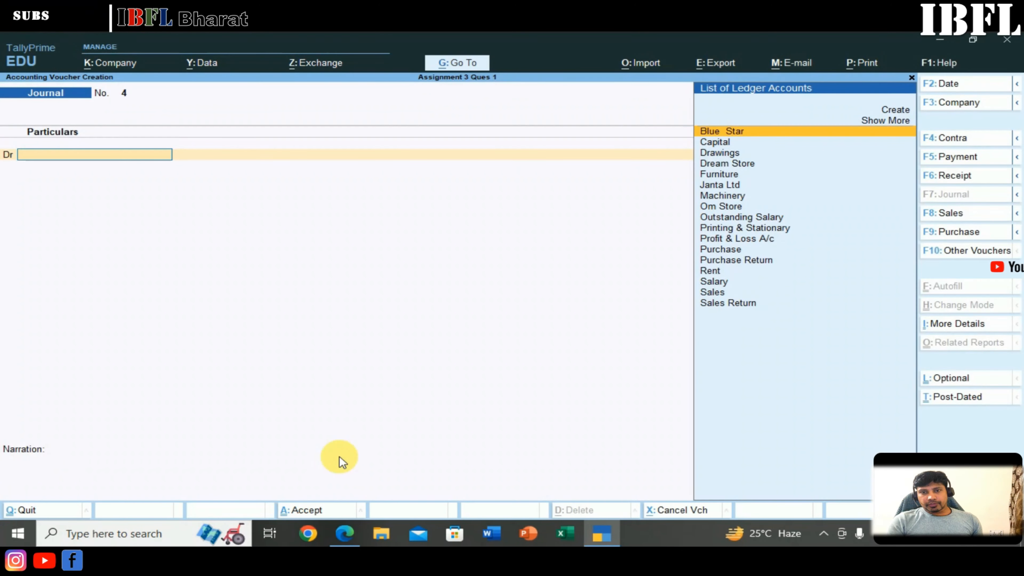
# Select Janta Ltd as the debit ledger, change the entry to a payment voucher and debit 15,000.
pyautogui.press('Down')
pyautogui.press('Down')
pyautogui.press('Down')
pyautogui.press('Down')
pyautogui.press('Down')
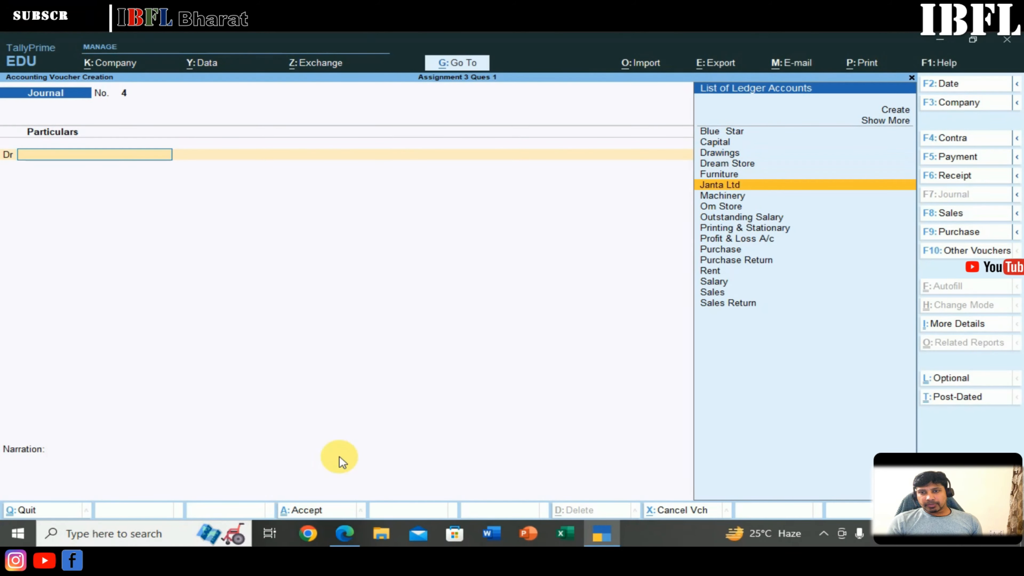
pyautogui.press('Return')
pyautogui.press('F5')
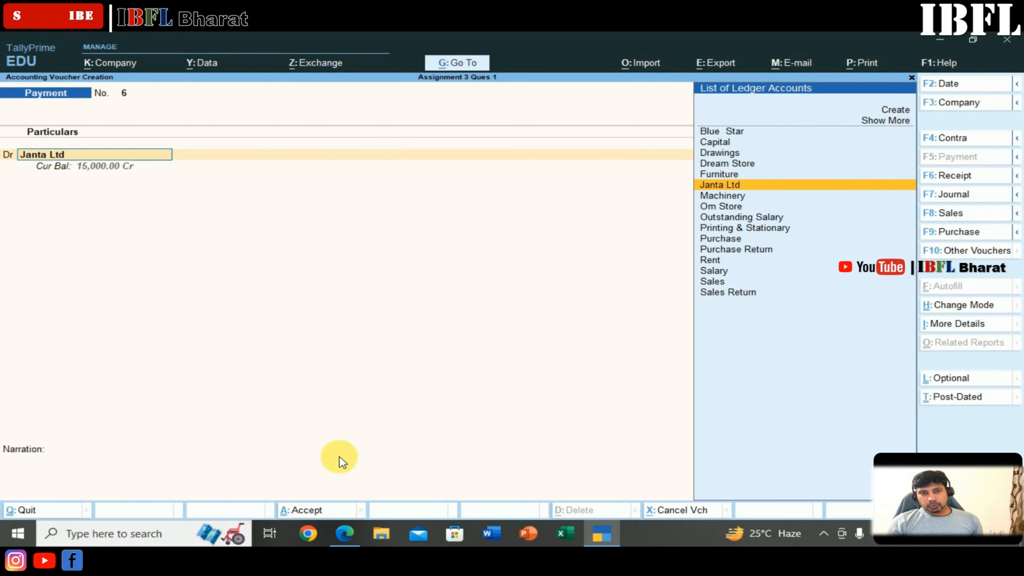
pyautogui.write('j')
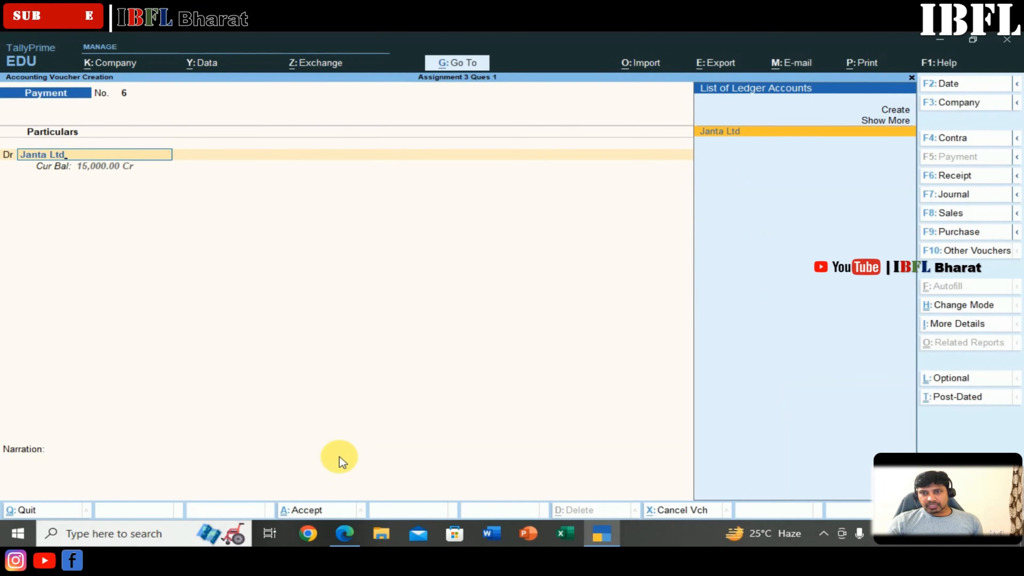
pyautogui.press('Return')
pyautogui.write('15000')
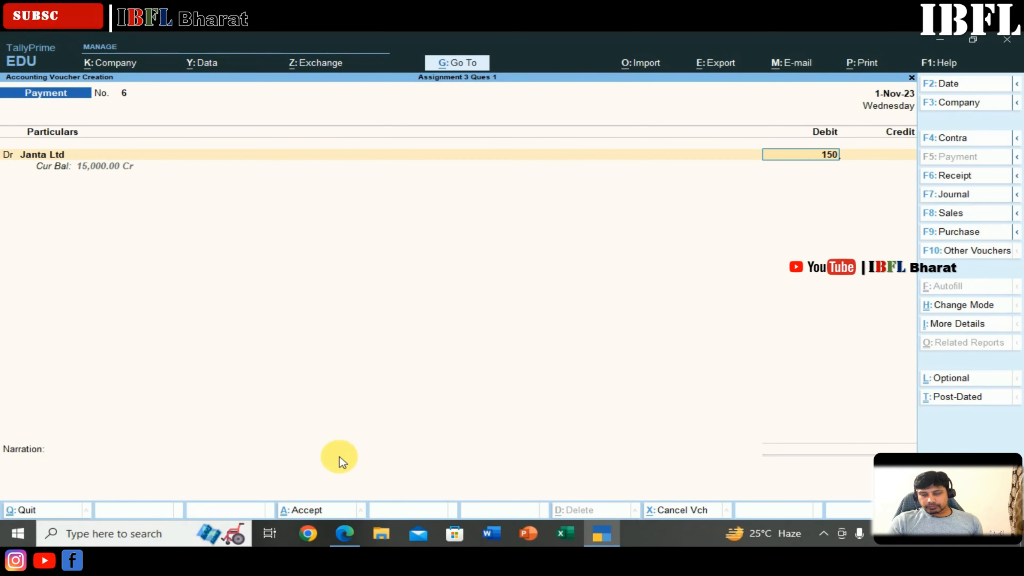
# Adjust the Janta Ltd debit as Agst Ref to bill Pur/AP/001.
pyautogui.press('Return')
pyautogui.press('Return')
pyautogui.press('Return')
pyautogui.press('Return')
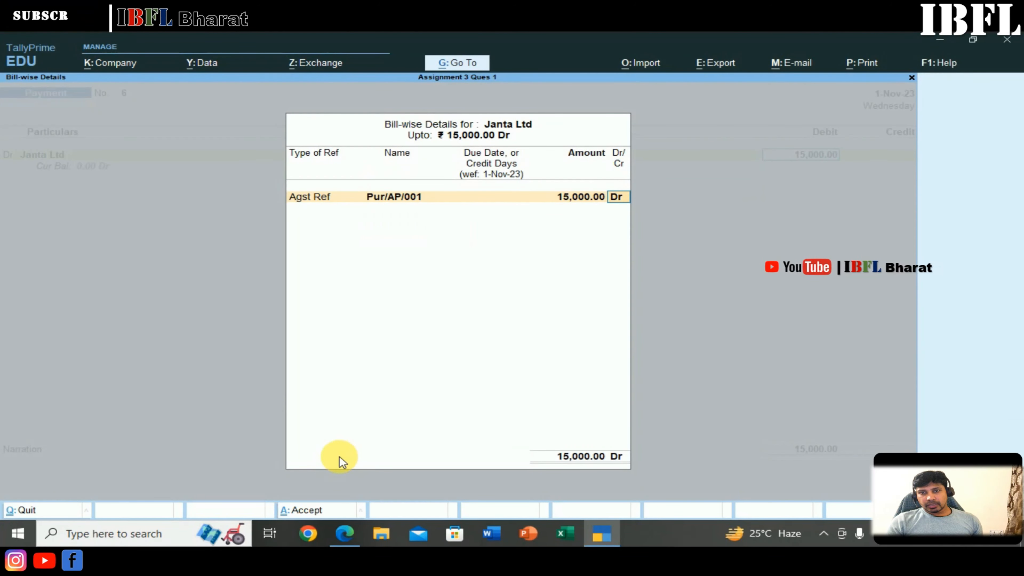
pyautogui.press('Return')
pyautogui.press('Return')
# Open a sales voucher dated 2-Nov-23 and change its mode to As Voucher.
pyautogui.press('F8')
pyautogui.hotkey('ctrl', 'h')
pyautogui.press('Down')
pyautogui.press('Down')
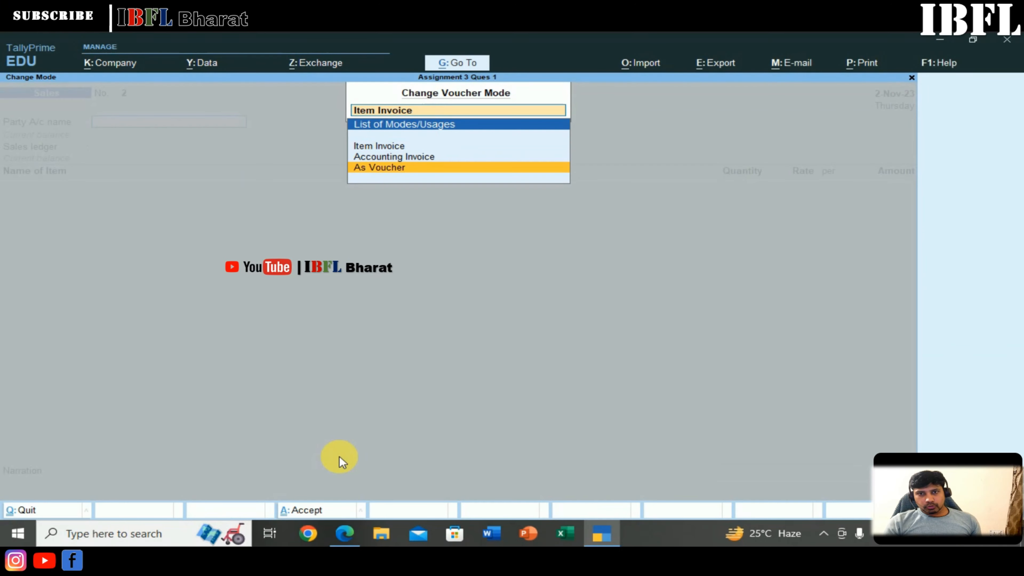
pyautogui.press('Return')
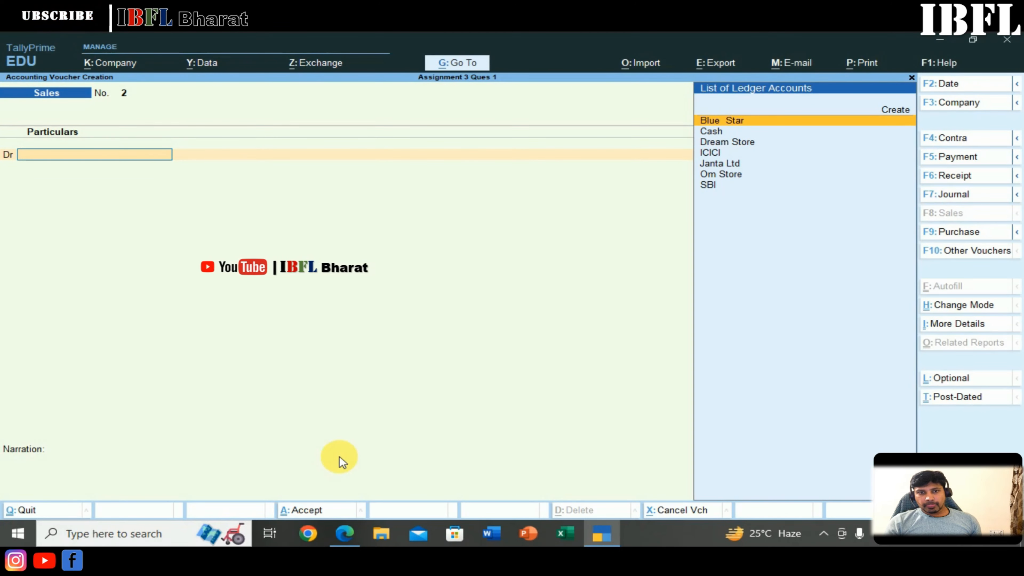
# Create a ledger with the credit customer's name under Sundry Debtors for the sales voucher's debit line.
pyautogui.hotkey('alt', 'c')
pyautogui.write('RAMESH')
pyautogui.press('Return')
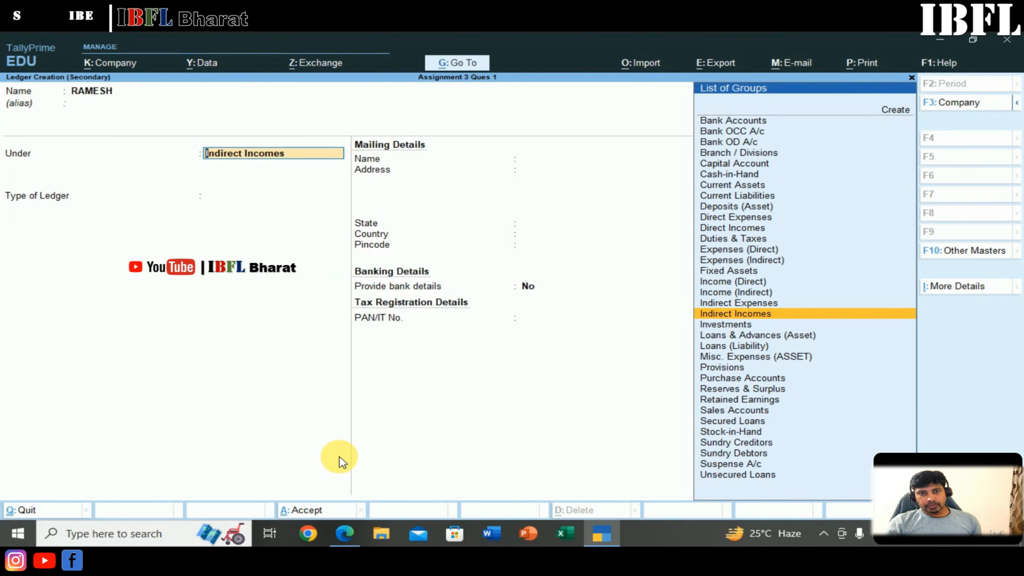
pyautogui.write('Deb')
pyautogui.press('Return')
pyautogui.press('Return')
pyautogui.press('Return')
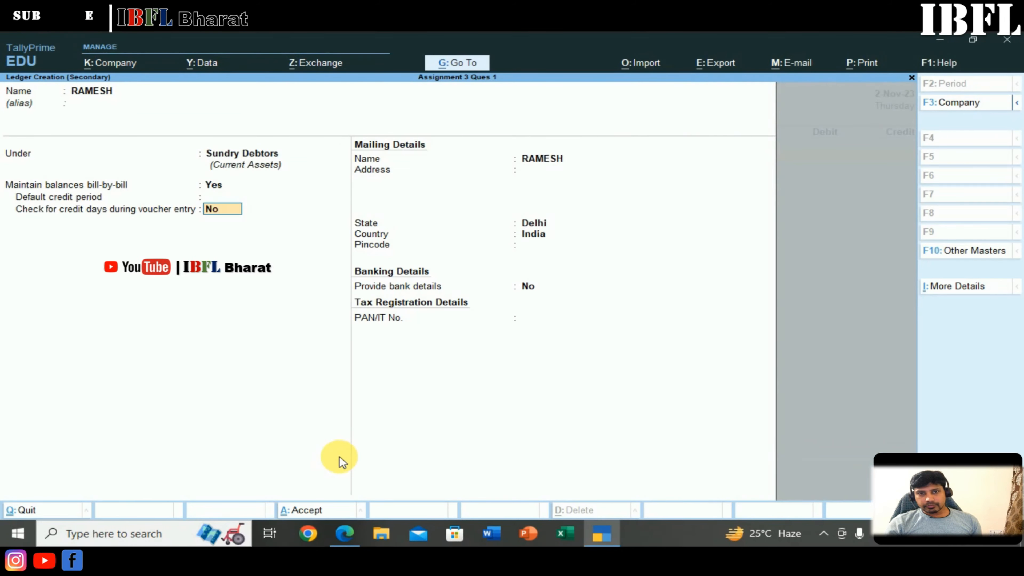
pyautogui.press('Return')
pyautogui.press('Return')
pyautogui.press('Return')
pyautogui.press('Return')
pyautogui.press('Return')
pyautogui.press('Return')
pyautogui.press('Return')
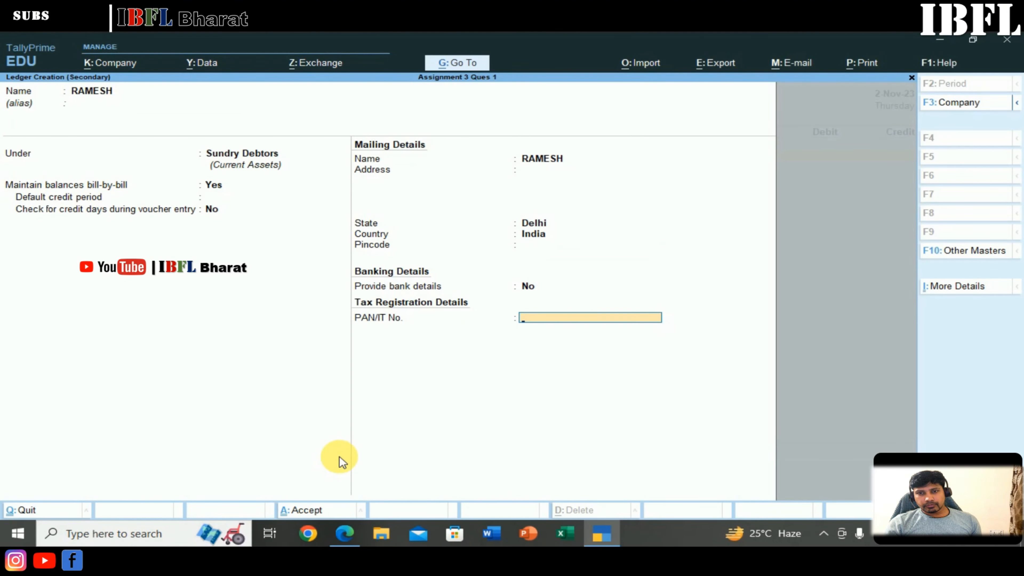
pyautogui.press('Return')
pyautogui.press('Return')
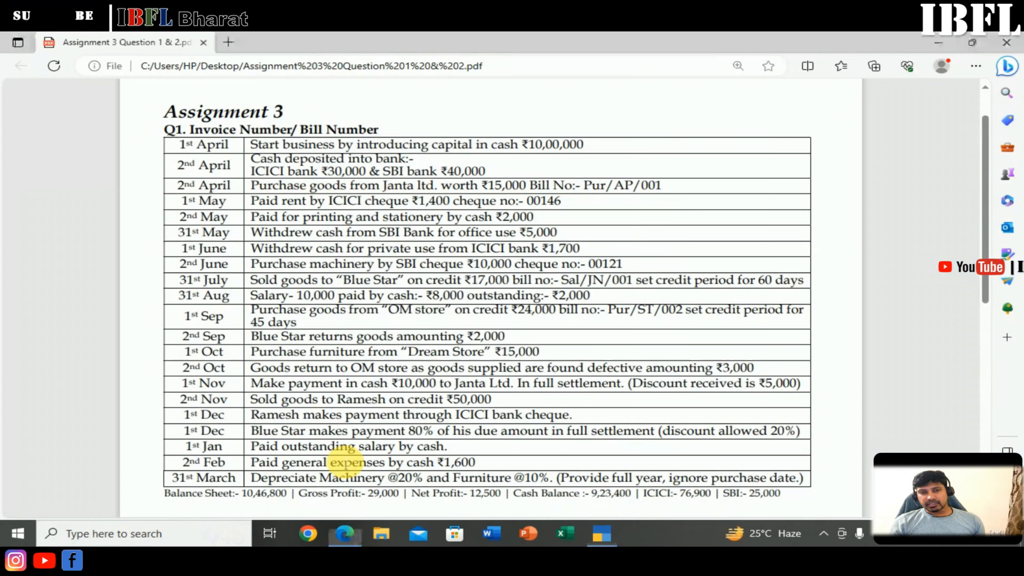
# Debit ICICI 50,000 in the receipt voucher dated 1-Dec-23 for the customer's cheque payment.
pyautogui.hotkey('alt', 'Tab')
pyautogui.press('Down')
pyautogui.press('Down')
pyautogui.press('Down')
pyautogui.press('Down')
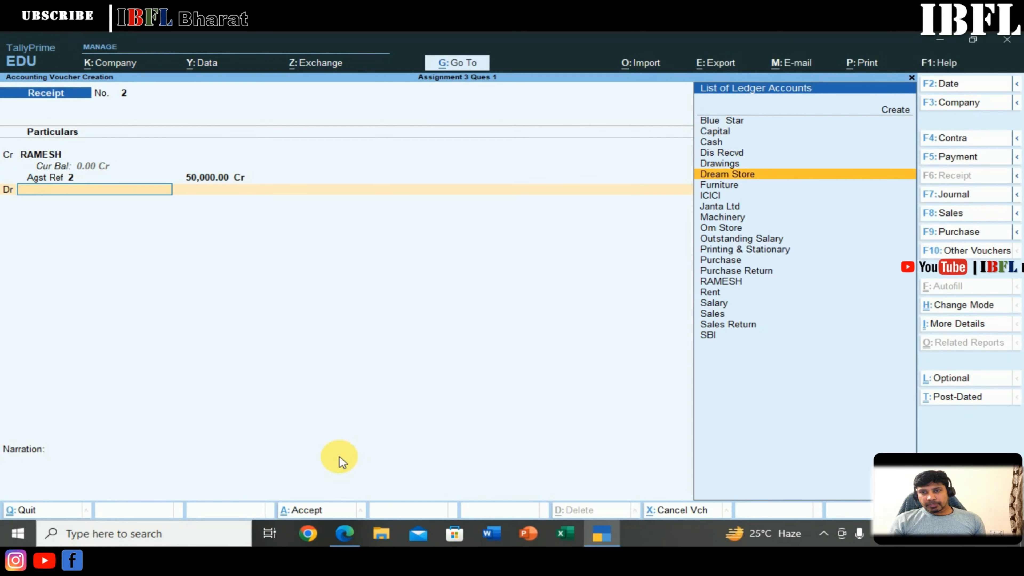
pyautogui.press('Down')
pyautogui.press('Down')
pyautogui.press('Return')
pyautogui.press('Return')
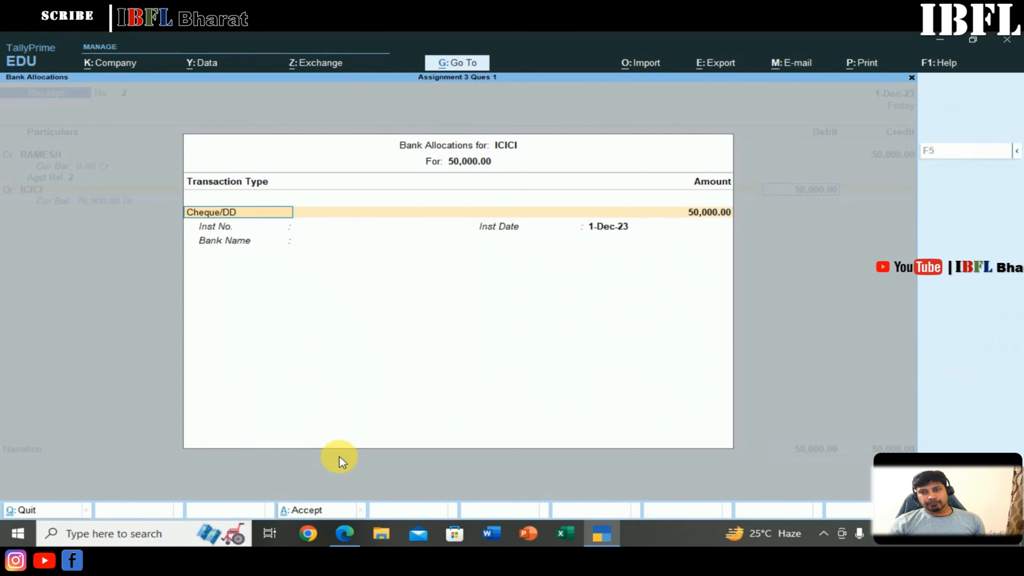
# Accept the ICICI bank allocation as Cheque/DD without an instrument number and save the receipt voucher without a narration.
pyautogui.press('Return')
pyautogui.press('Return')
pyautogui.press('Return')
pyautogui.press('Return')
pyautogui.press('Return')
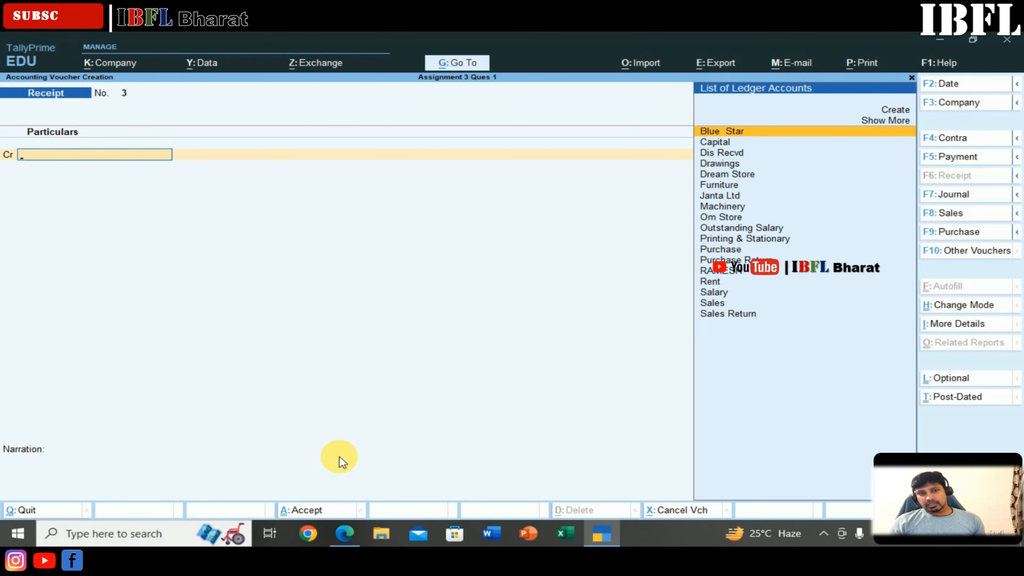
# Credit Blue Star 15,000 in the receipt voucher against bill reference Sal/Jn/001.
pyautogui.write('b')
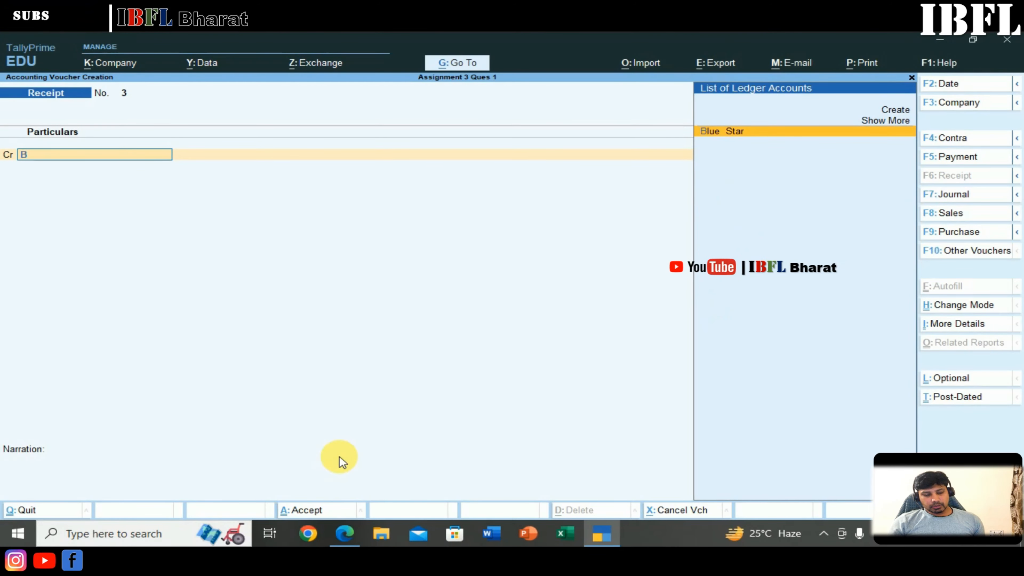
pyautogui.press('Return')
pyautogui.write('15,000')
pyautogui.press('Return')
pyautogui.press('Return')
pyautogui.press('Return')
pyautogui.press('Return')
pyautogui.press('Return')
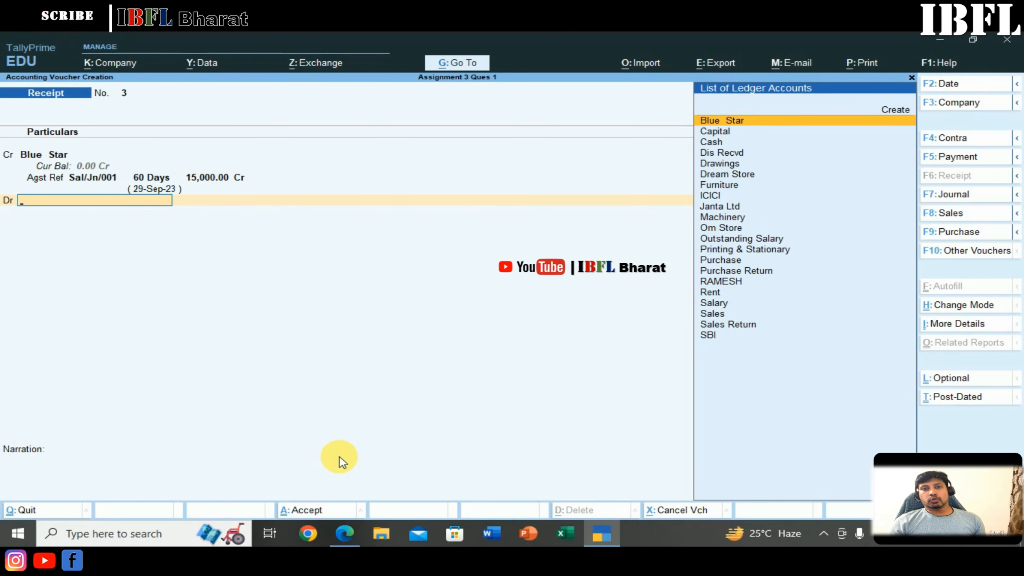
# Choose Cash as the debit ledger for the Blue Star receipt.
pyautogui.press('Down')
pyautogui.press('Down')
pyautogui.press('Down')
pyautogui.press('Down')
pyautogui.press('Down')
pyautogui.press('Up')
pyautogui.press('Up')
pyautogui.press('Up')
pyautogui.press('Up')
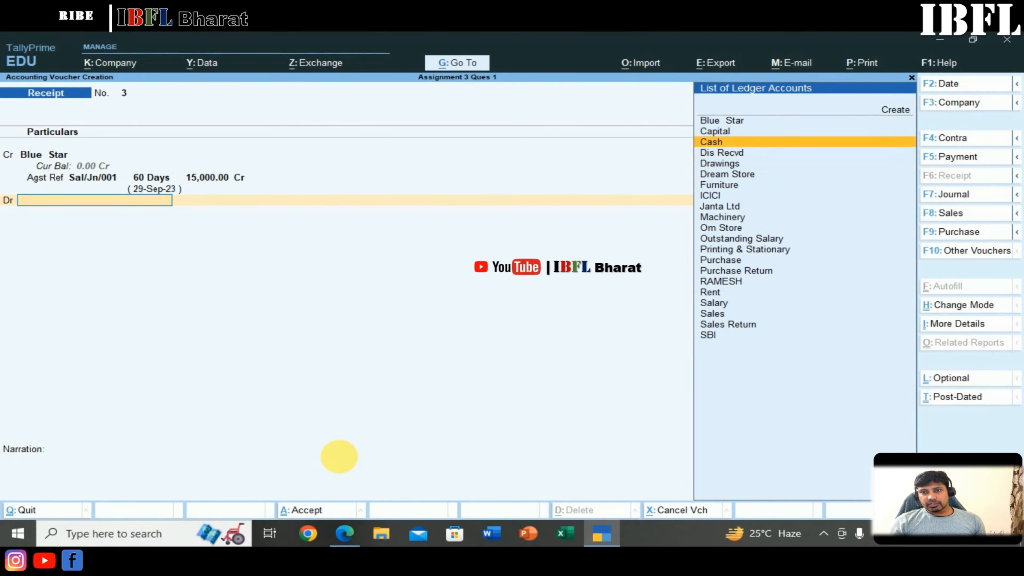
pyautogui.press('Return')
# Calculate 80% of 15,000 for the cash amount and save the Blue Star receipt with the remainder debited to Dis. Allowed.
pyautogui.hotkey('ctrl', 'n')
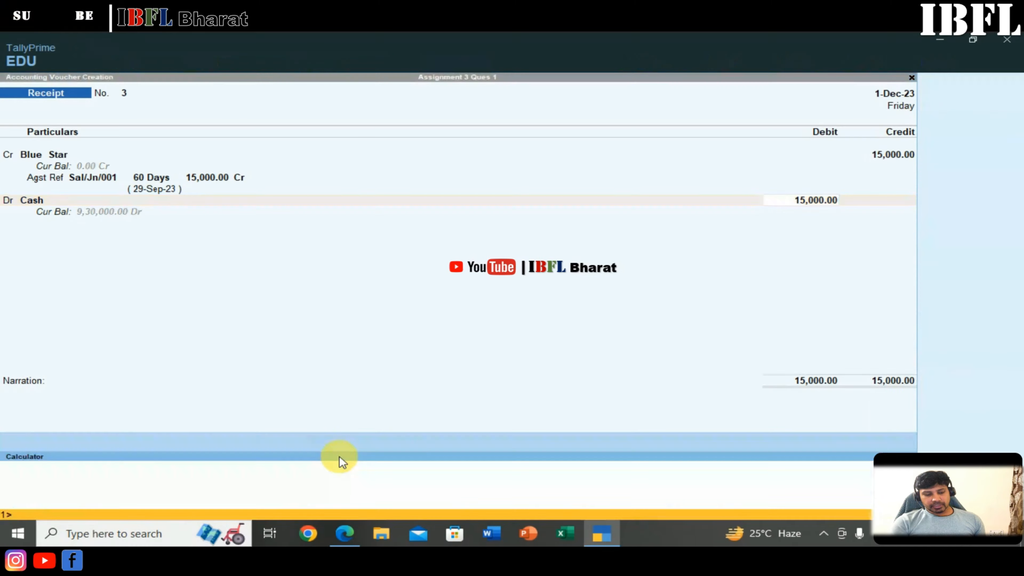
pyautogui.write('15000')
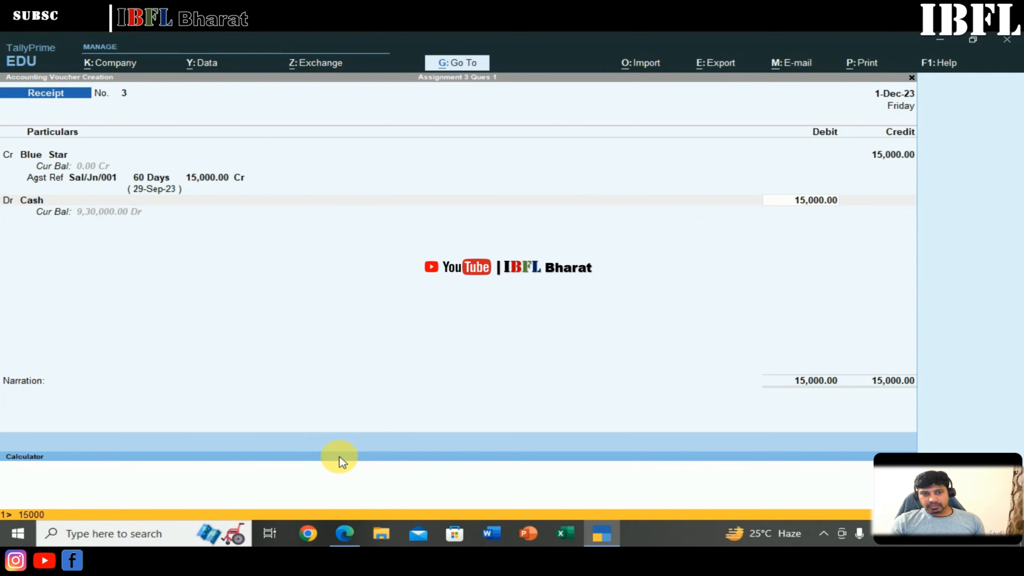
pyautogui.write('*80%')
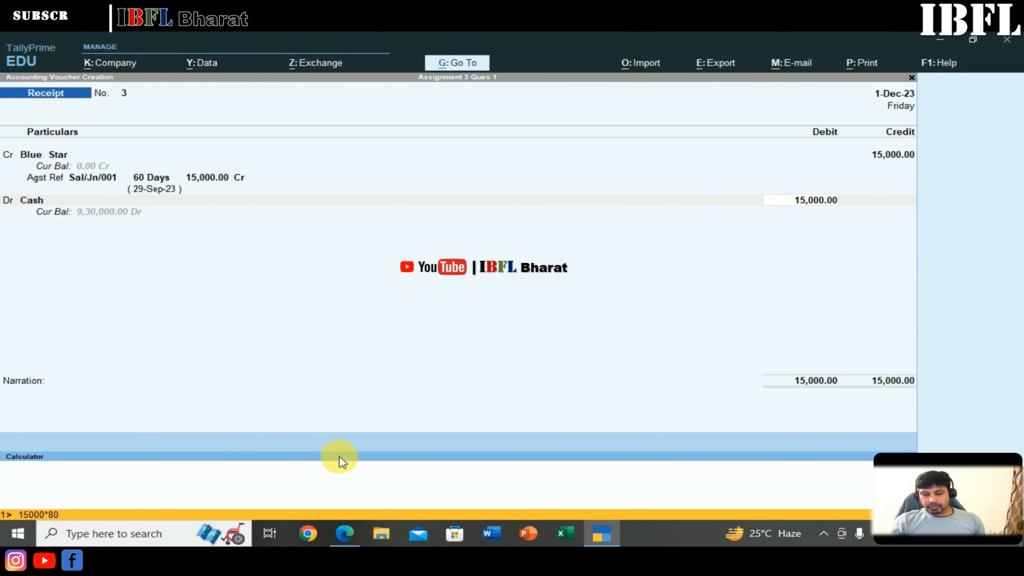
pyautogui.press('Return')
pyautogui.press('Escape')
pyautogui.press('Return')
pyautogui.press('Return')
pyautogui.press('Return')
# Set the voucher date to 1-Jan-24 and switch to a payment voucher.
pyautogui.press('F2')
pyautogui.write('1-1-24')
pyautogui.press('Return')
pyautogui.press('Return')
pyautogui.press('F5')
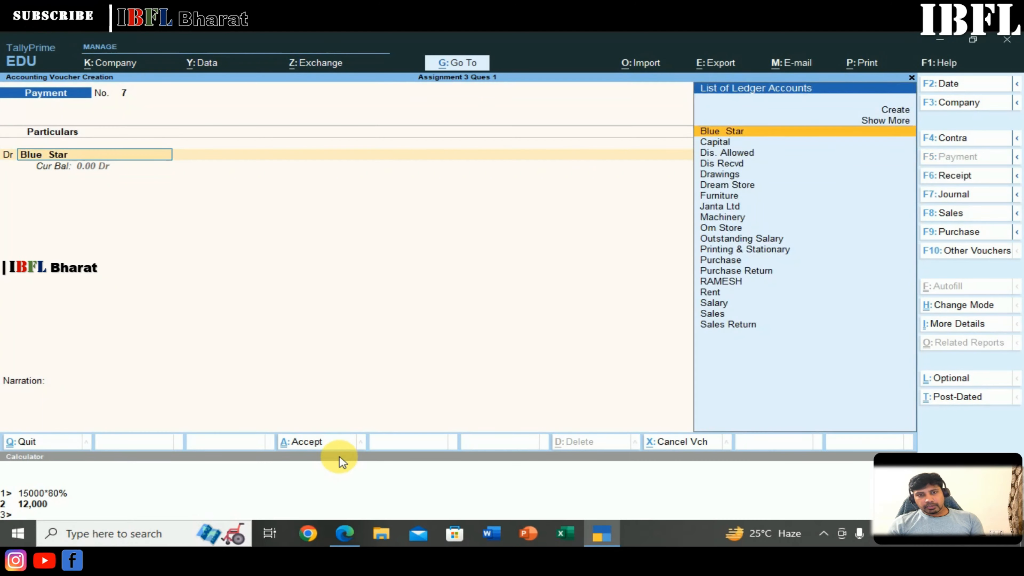
# Debit Outstanding Salary 2,000 in the payment voucher.
pyautogui.press('Down')
pyautogui.press('Down')
pyautogui.press('Down')
pyautogui.press('Down')
pyautogui.press('Down')
pyautogui.press('Down')
pyautogui.press('Down')
pyautogui.press('Down')
pyautogui.press('Down')
pyautogui.press('Down')
pyautogui.press('Return')
pyautogui.write('2000')
pyautogui.press('Return')
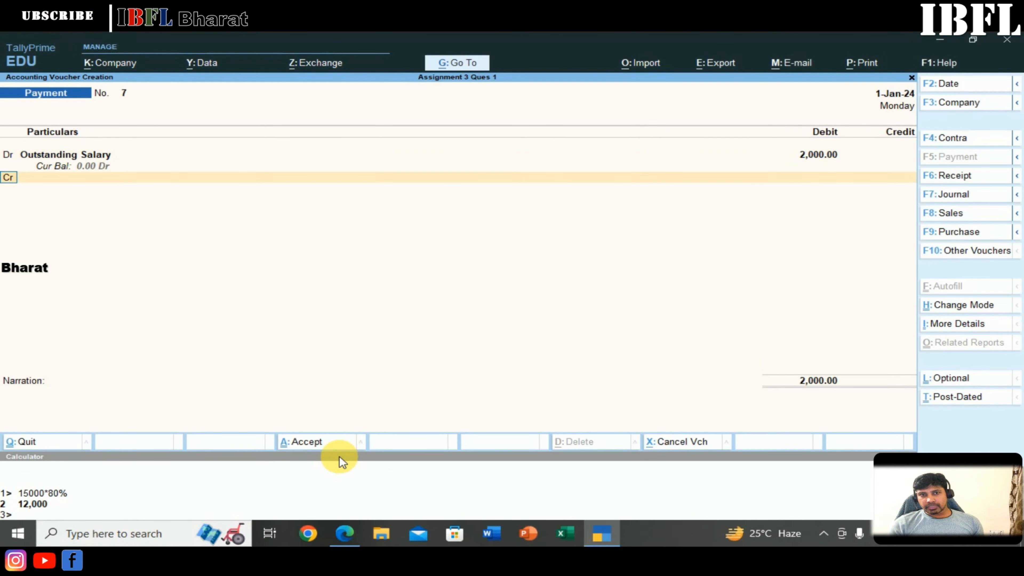
# Credit Cash 2,000 for the outstanding salary and save the payment voucher without a narration.
pyautogui.press('Down')
pyautogui.press('Down')
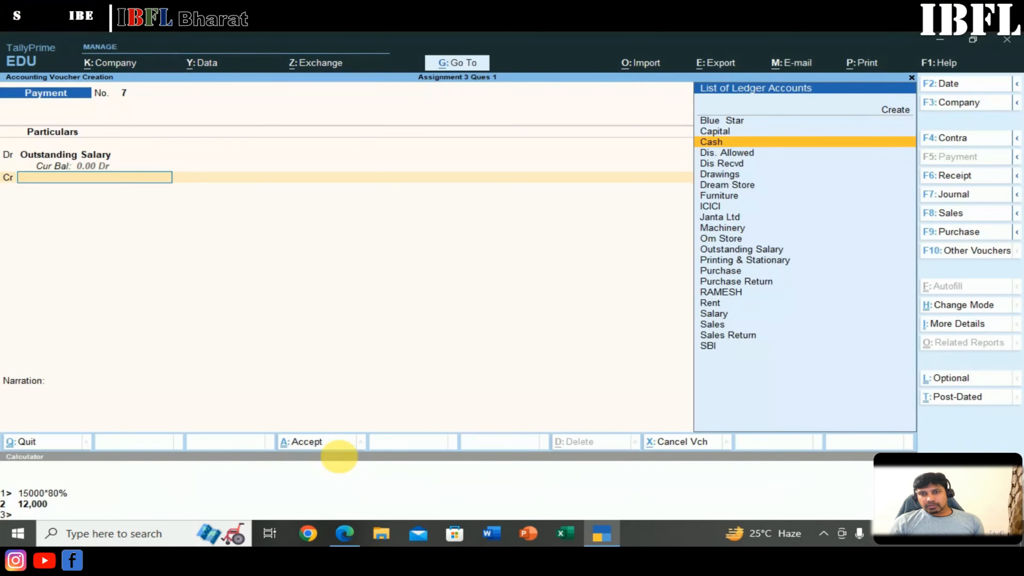
pyautogui.press('Return')
pyautogui.press('Return')
pyautogui.press('Return')
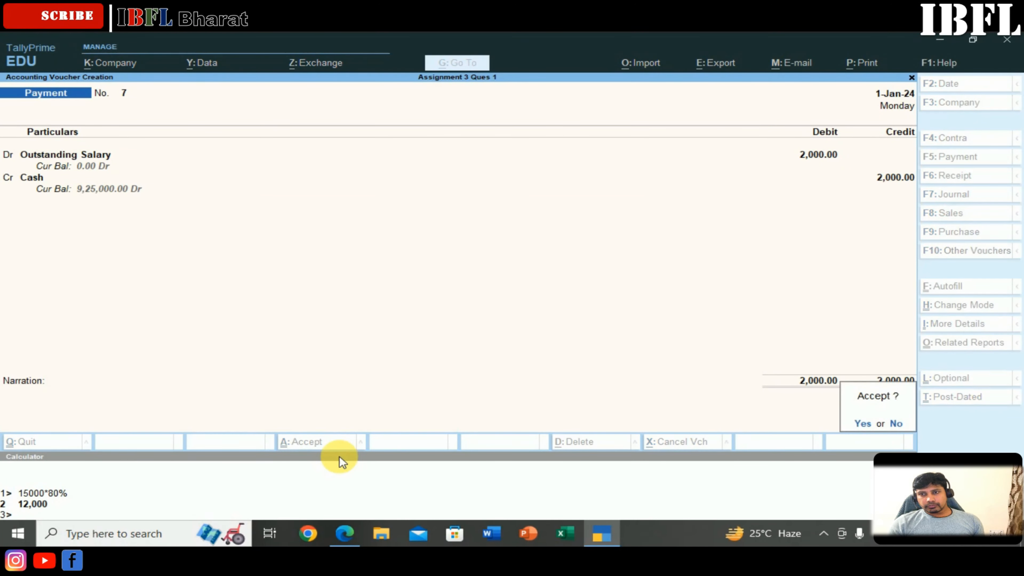
pyautogui.press('Return')
# Check the next transaction in the assignment PDF and date the new payment voucher 2-Feb-24.
pyautogui.hotkey('alt', 'Tab')
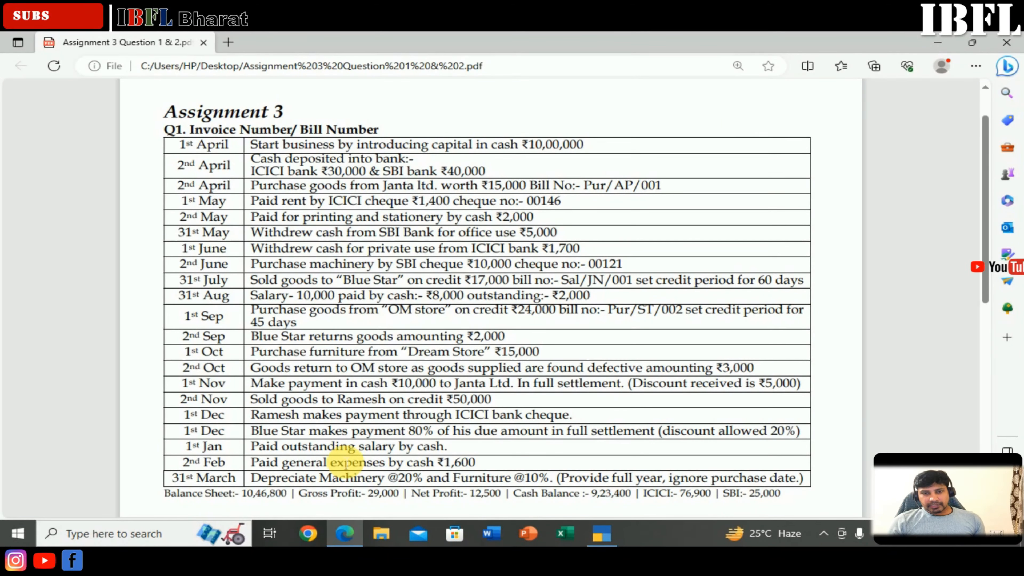
pyautogui.hotkey('alt', 'Tab')
pyautogui.press('F2')
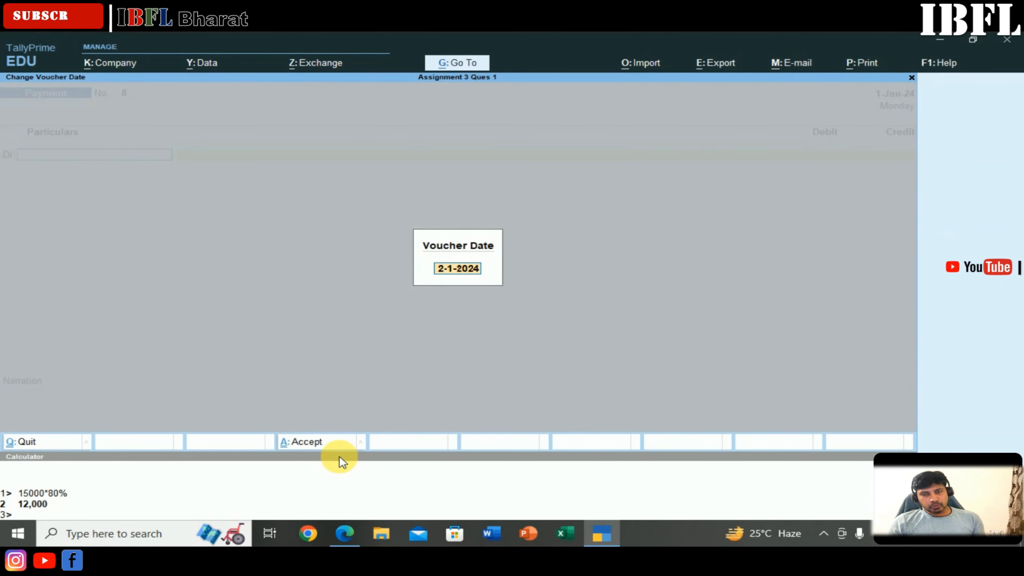
pyautogui.write('2.3')
pyautogui.press('Return')
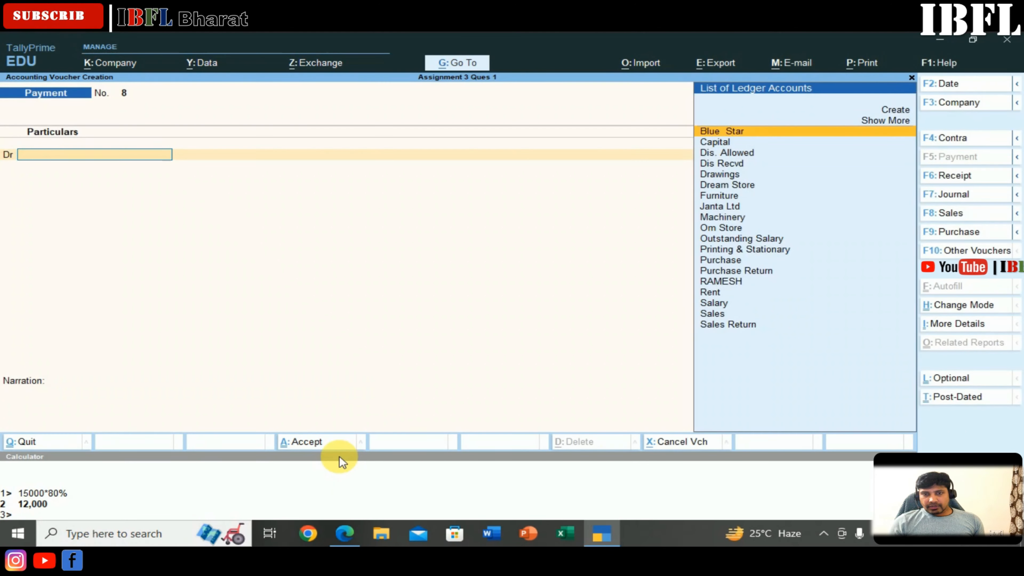
# Create the ledger General Expenses under Indirect Expenses for the payment voucher's debit line.
pyautogui.press('Up')
pyautogui.press('Up')
pyautogui.press('Up')
pyautogui.press('Return')
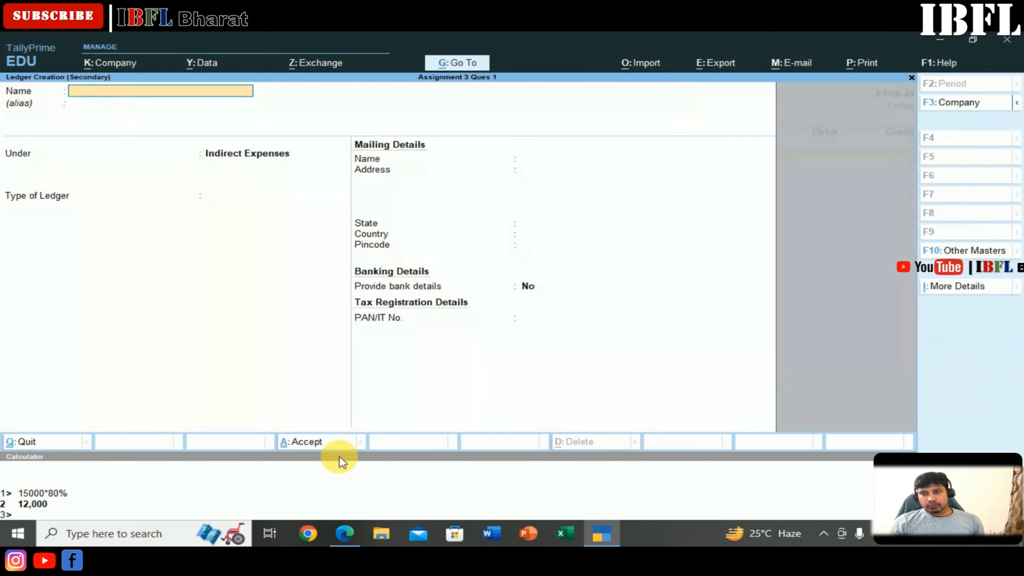
pyautogui.write('General Ex')
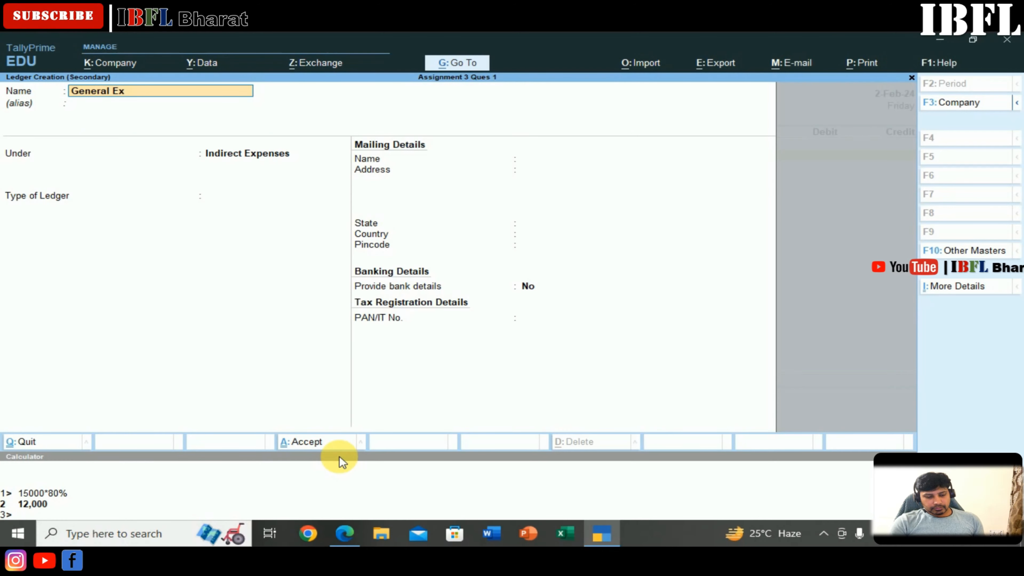
pyautogui.write('penses')
pyautogui.press('BackSpace')
pyautogui.press('BackSpace')
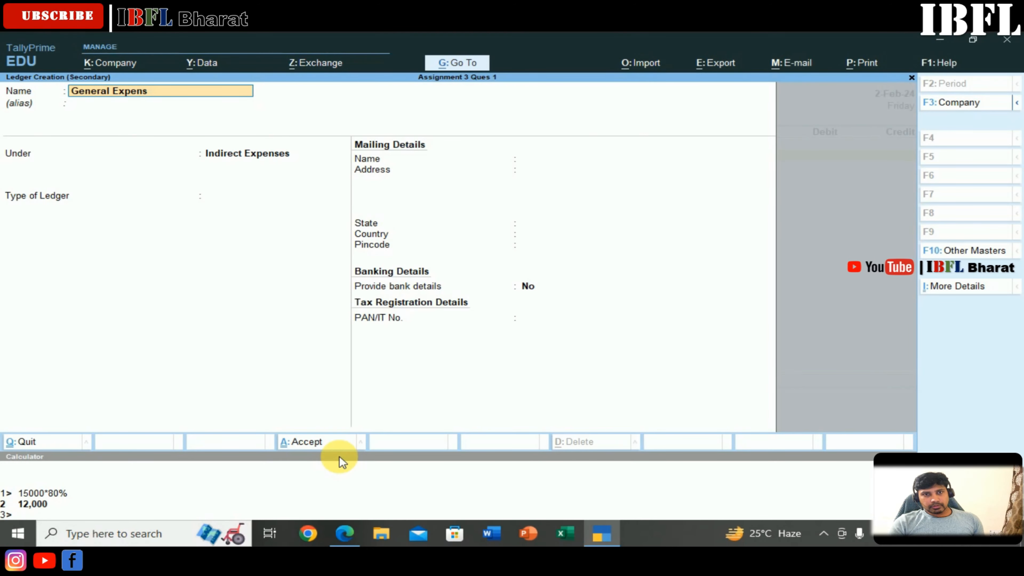
pyautogui.write('es')
pyautogui.press('Return')
pyautogui.press('Return')
pyautogui.press('Return')
pyautogui.press('Return')
pyautogui.press('Return')
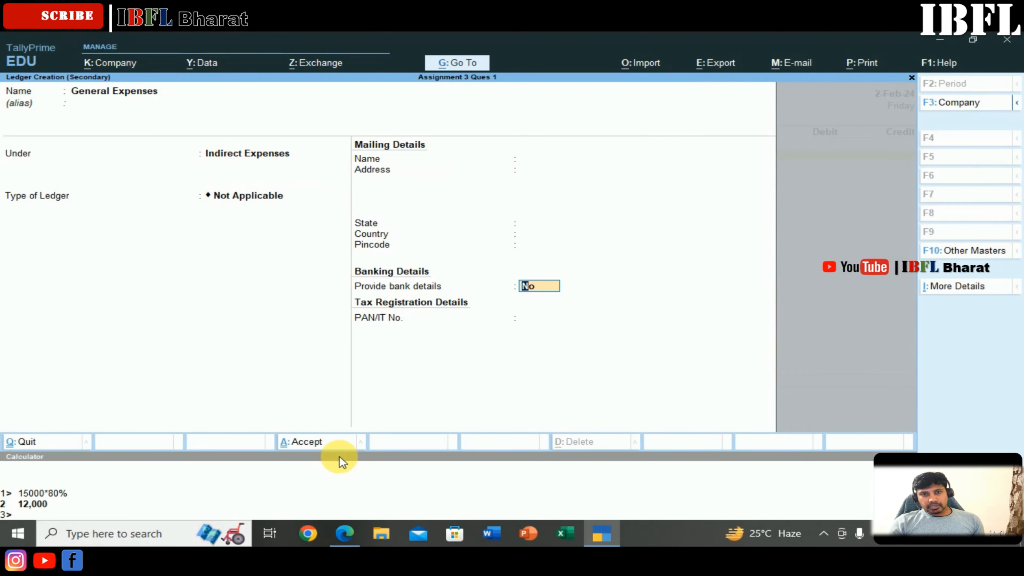
pyautogui.press('Return')
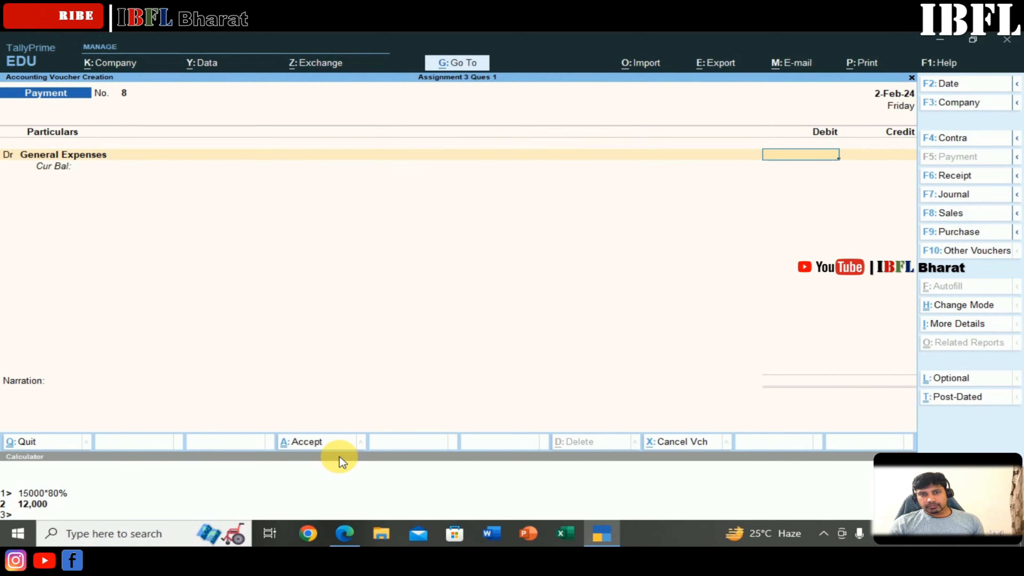
# Debit General Expenses 1,600, credit Cash the same amount and save the payment voucher without a narration.
pyautogui.write('1600')
pyautogui.press('Return')
pyautogui.press('Down')
pyautogui.press('Down')
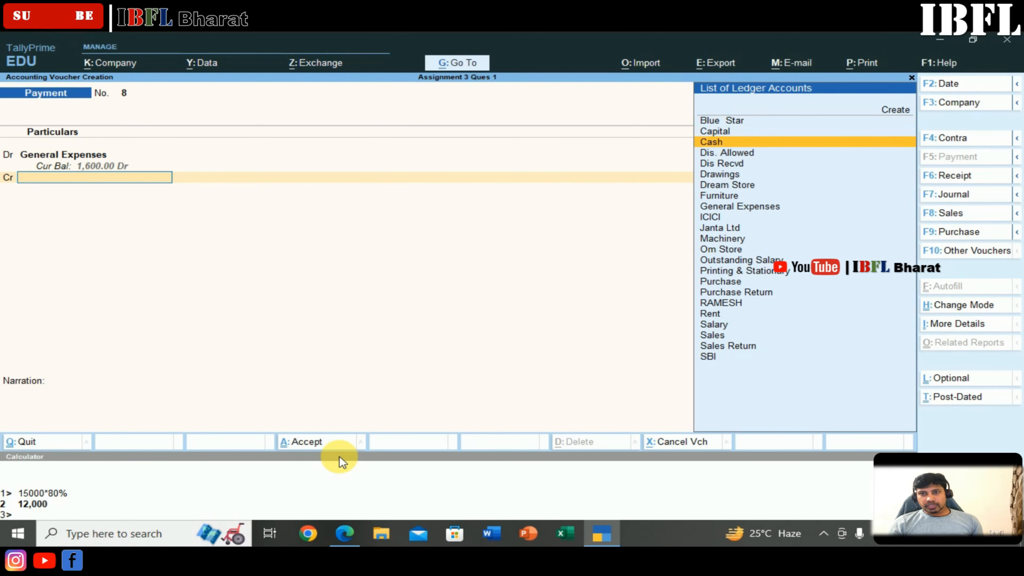
pyautogui.press('Return')
pyautogui.press('Return')
pyautogui.press('Return')
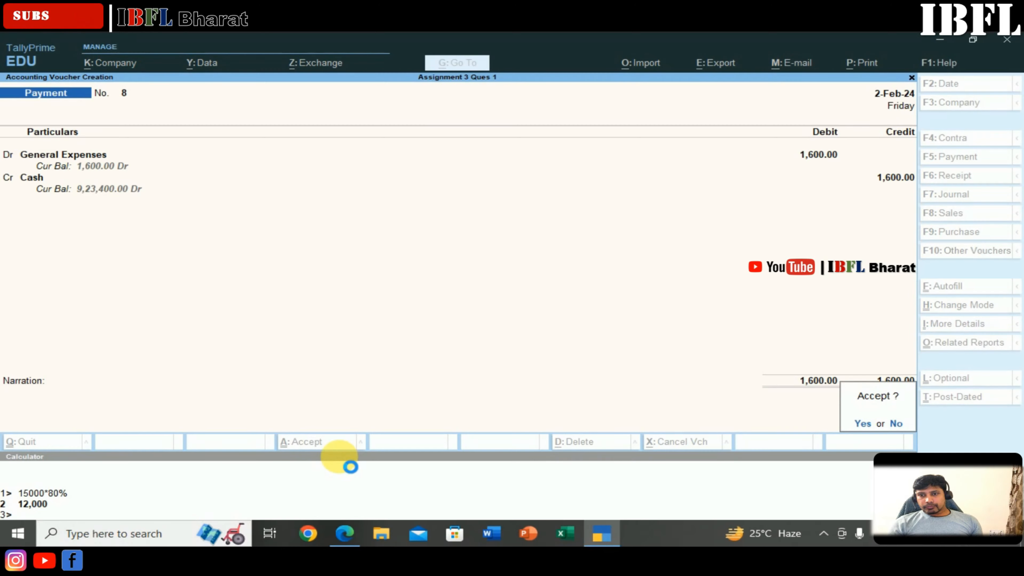
pyautogui.press('Return')
# Check the depreciation entry in the assignment PDF and open a journal voucher dated 31-Mar-24.
pyautogui.hotkey('alt', 'Tab')
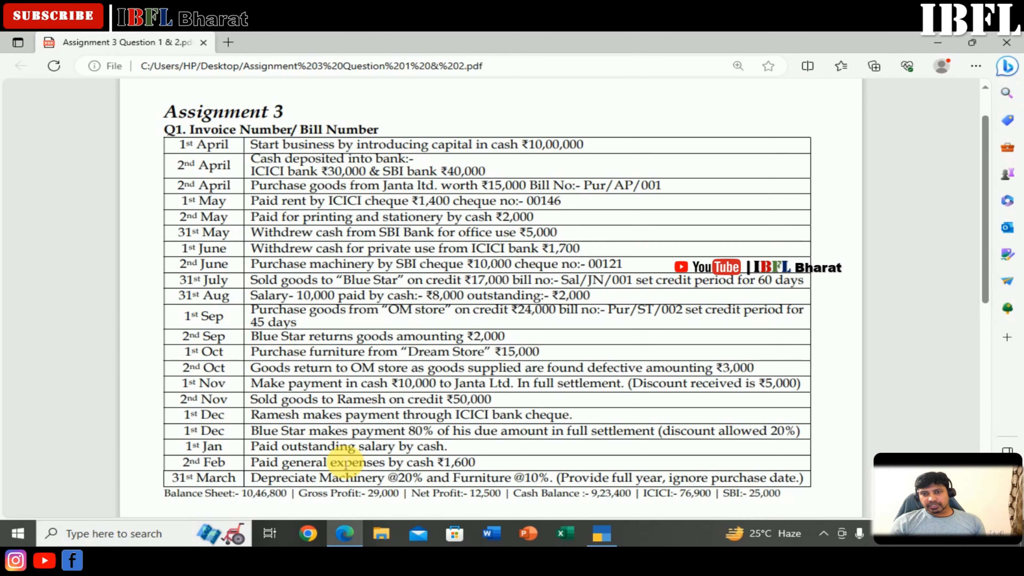
pyautogui.hotkey('alt', 'Tab')
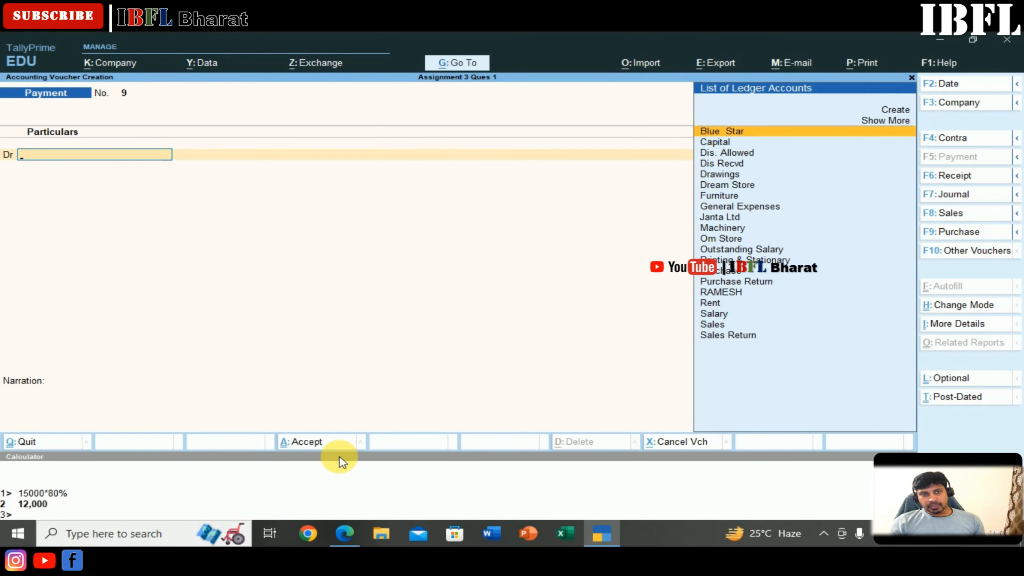
pyautogui.press('F2')
pyautogui.write('31.3.32')
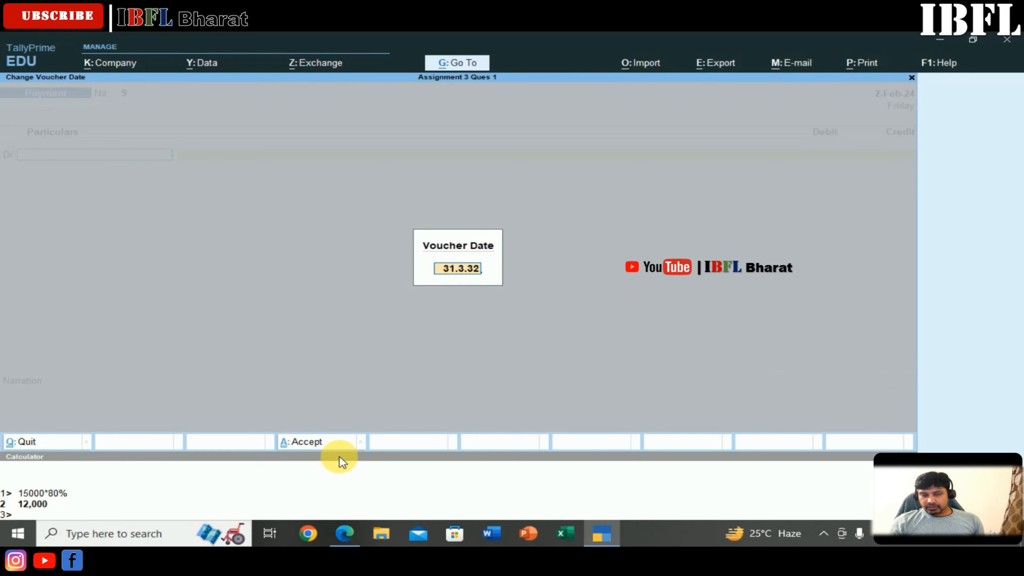
pyautogui.press('Return')
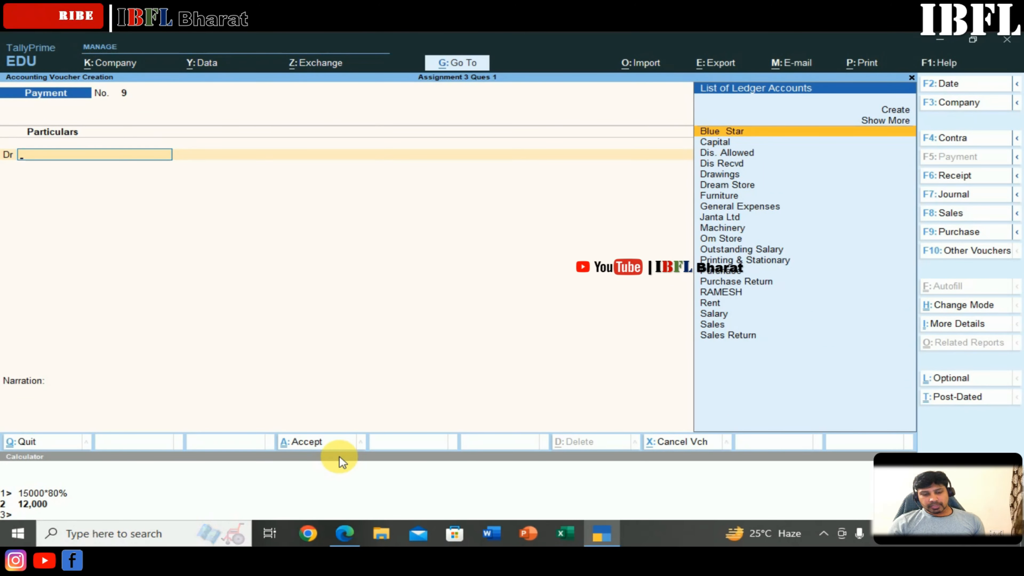
pyautogui.press('F7')
pyautogui.press('Up')
pyautogui.press('Up')
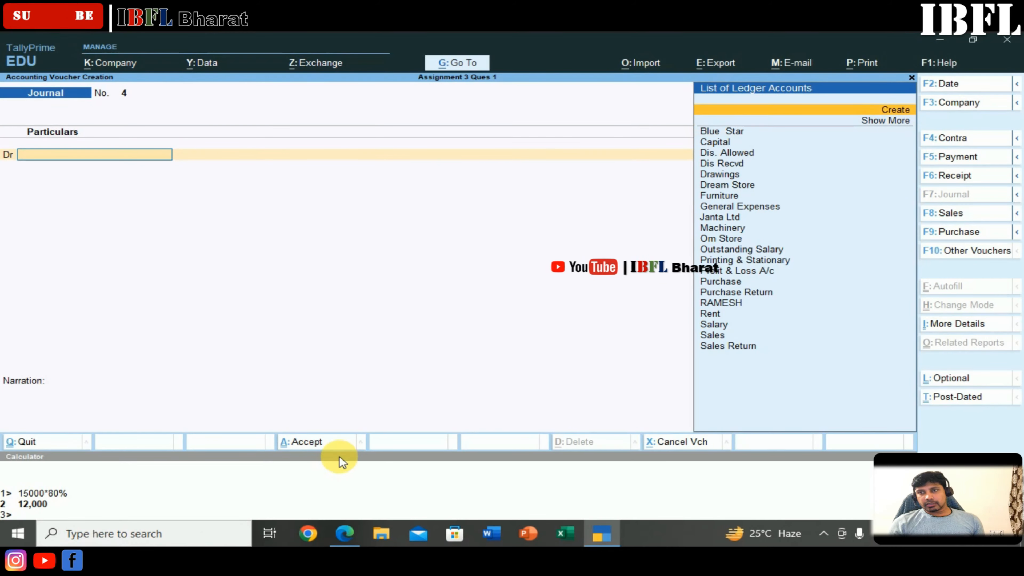
pyautogui.press('Return')
pyautogui.write('Depre')
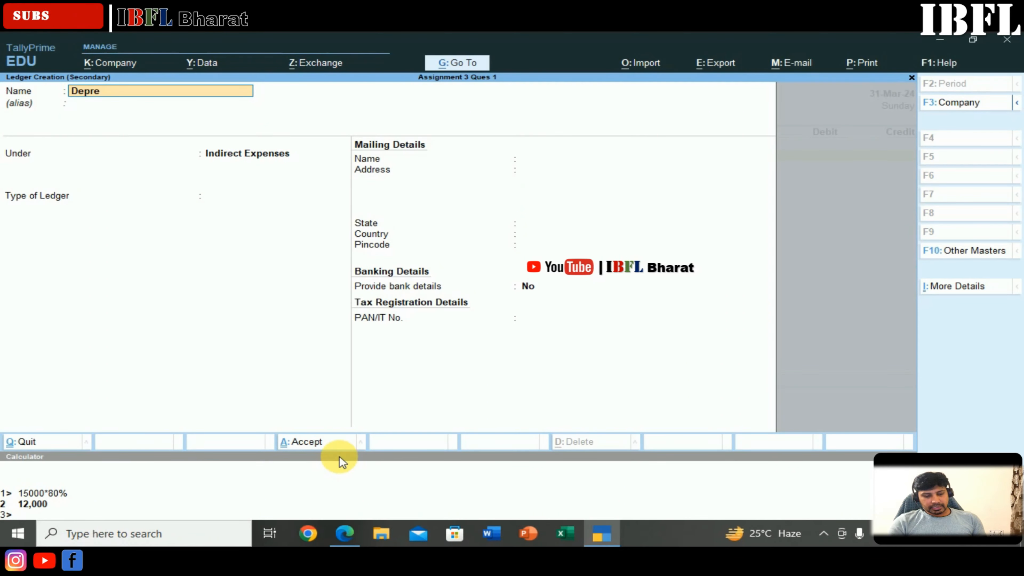
pyautogui.write('ciation on')
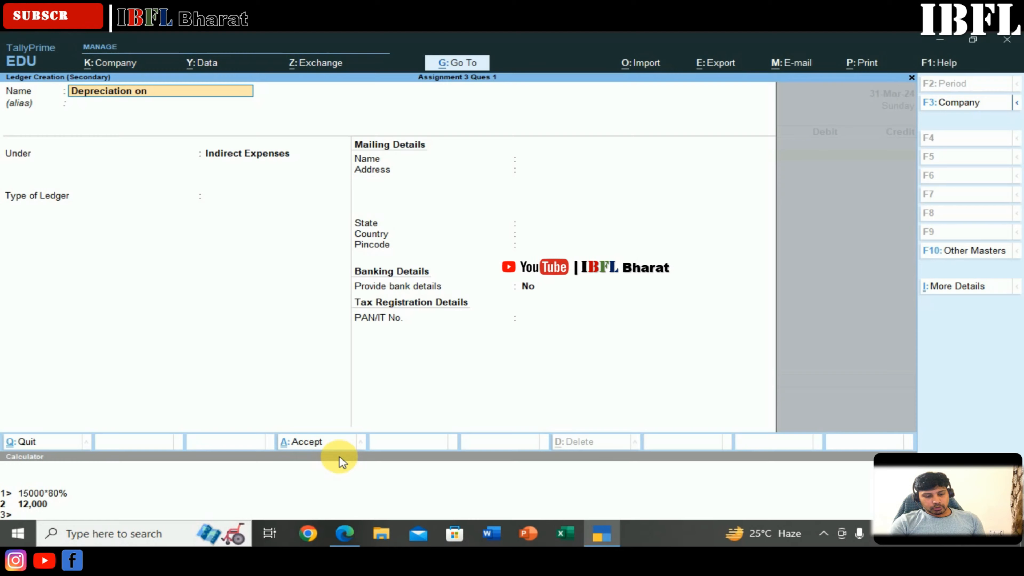
pyautogui.write(' Machine')
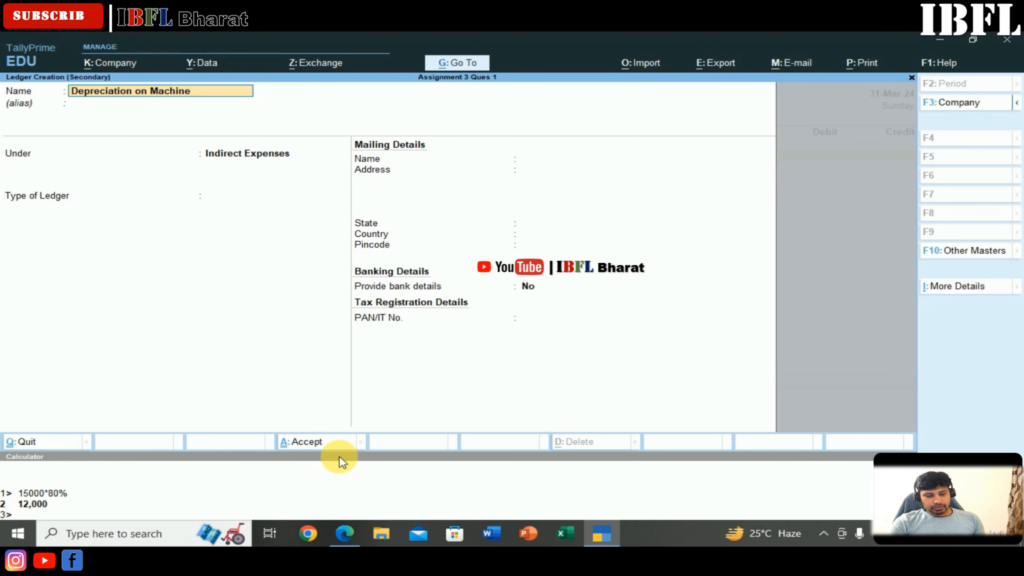
pyautogui.write('ry @20%')
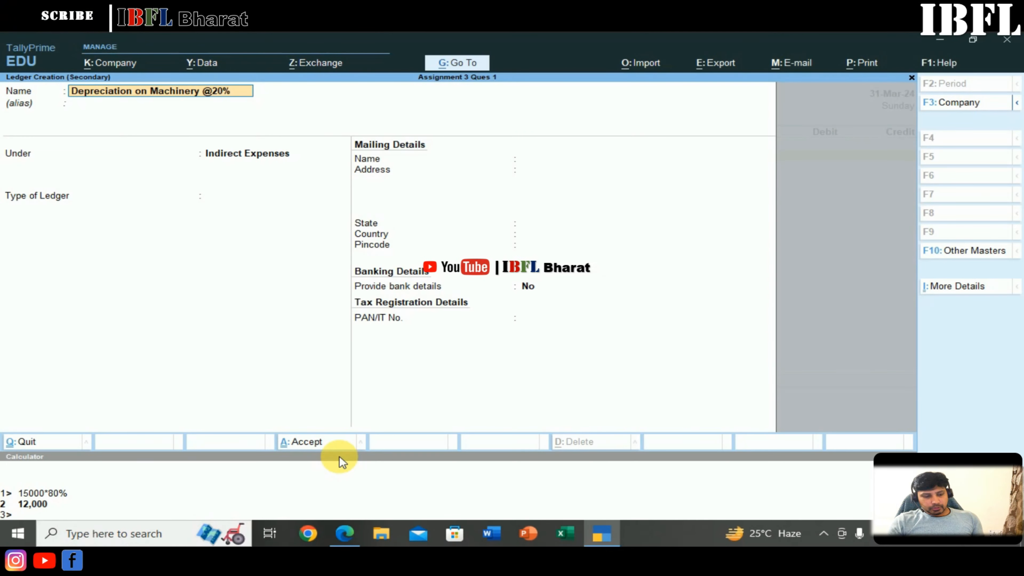
pyautogui.press('Return')
pyautogui.press('Return')
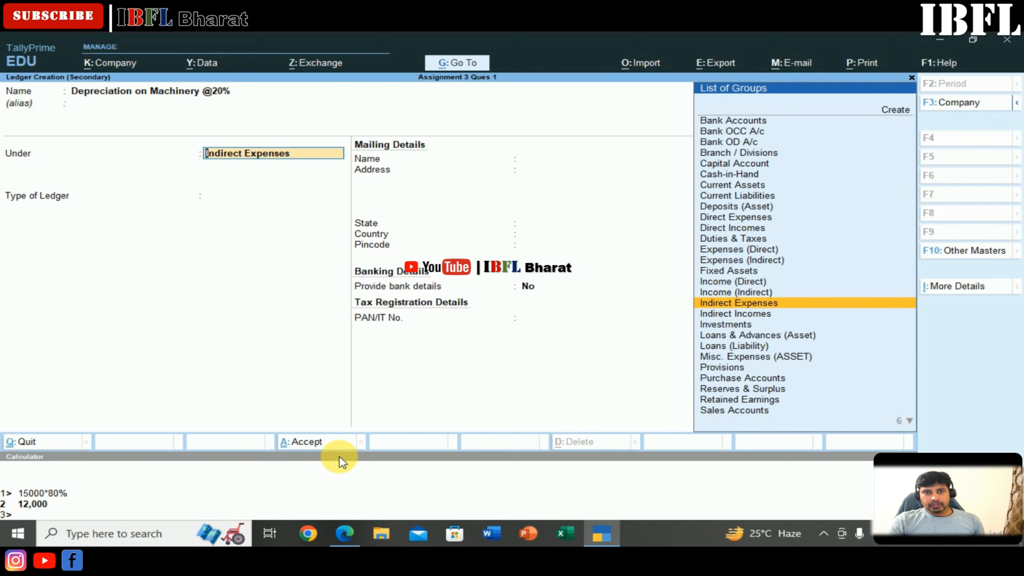
pyautogui.press('Return')
pyautogui.press('Return')
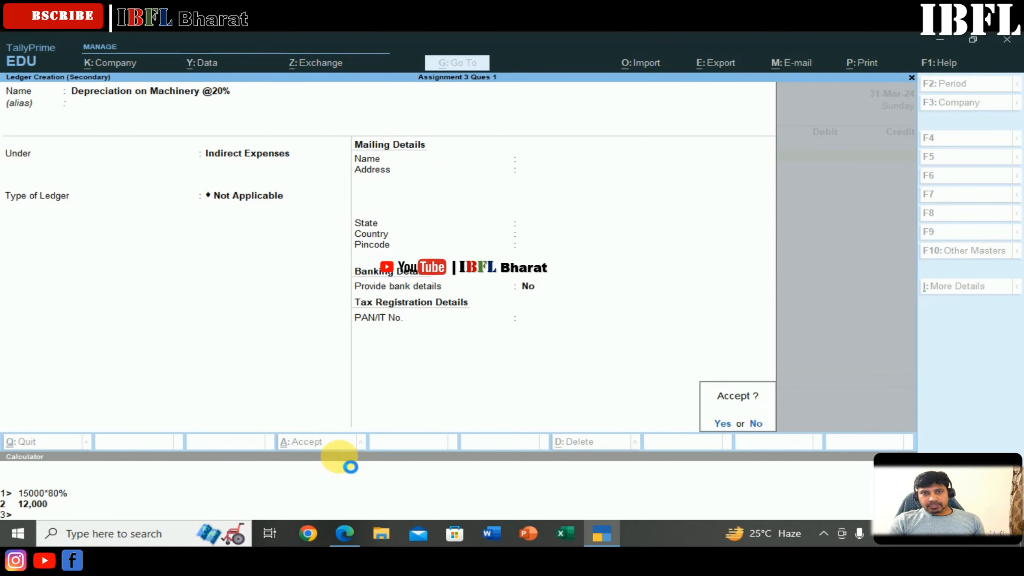
pyautogui.press('Return')
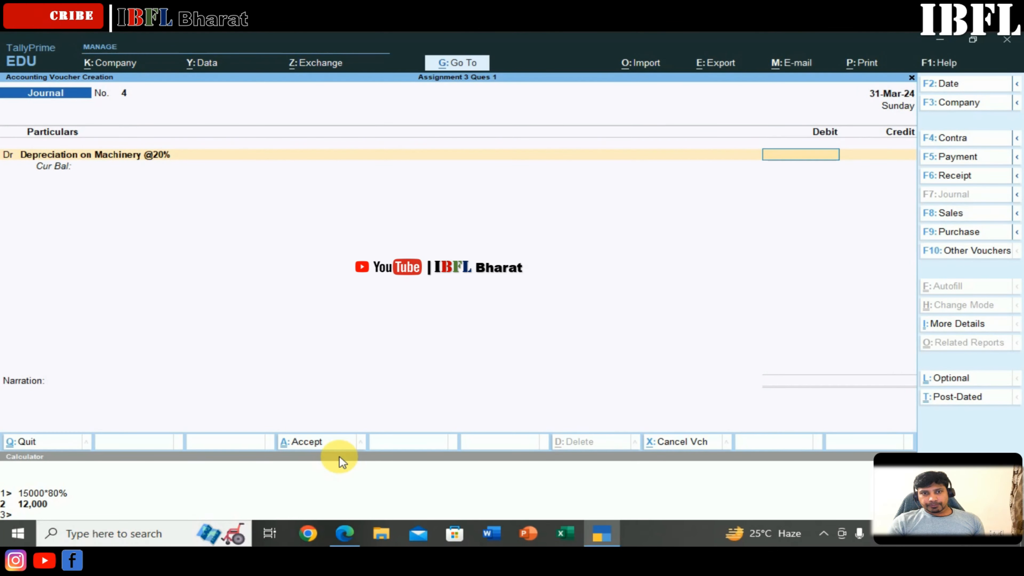
pyautogui.press('Return')
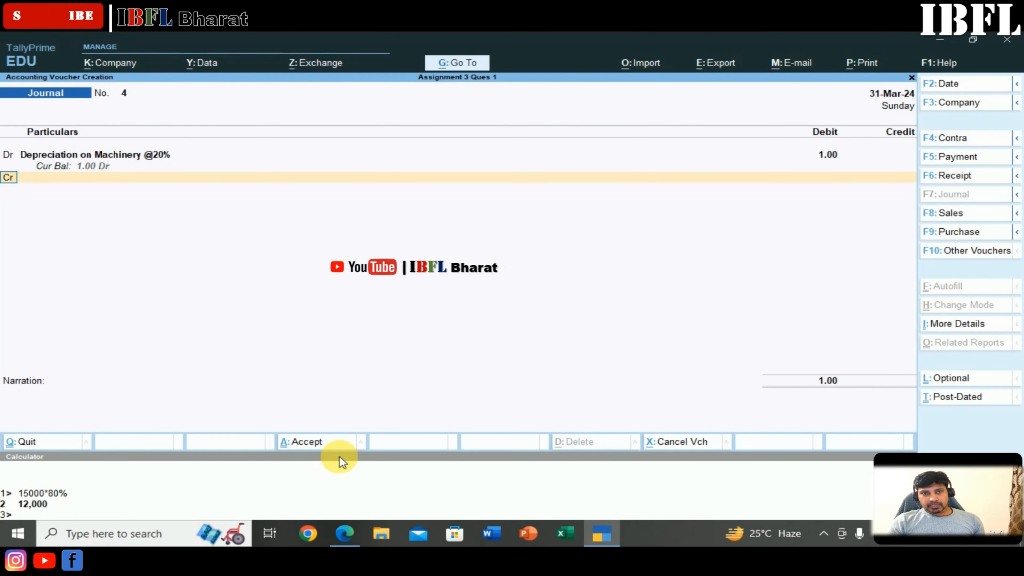
pyautogui.press('d')
pyautogui.press('Escape')
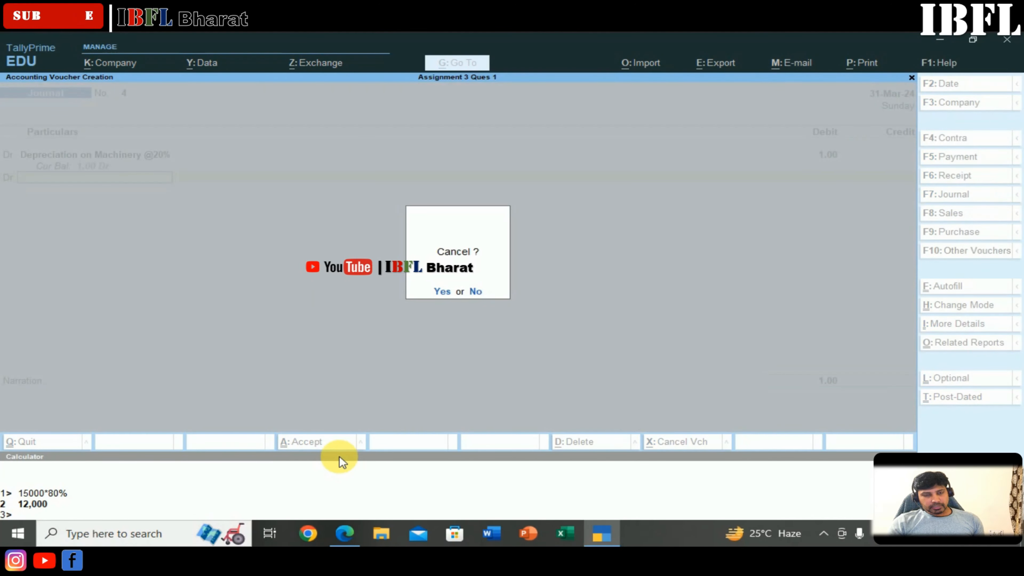